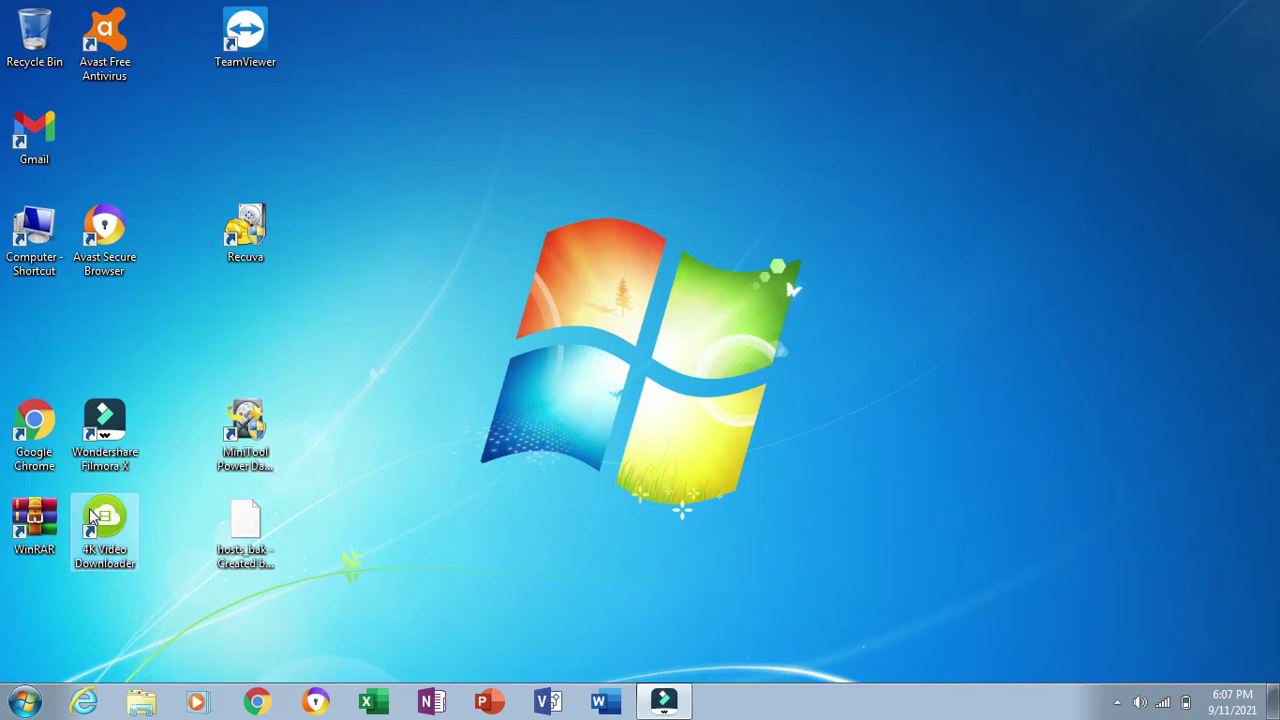
# Launch Google Chrome and go to the Data & privacy page of the signed-in Google Account
pyautogui.doubleClick(40, 428)
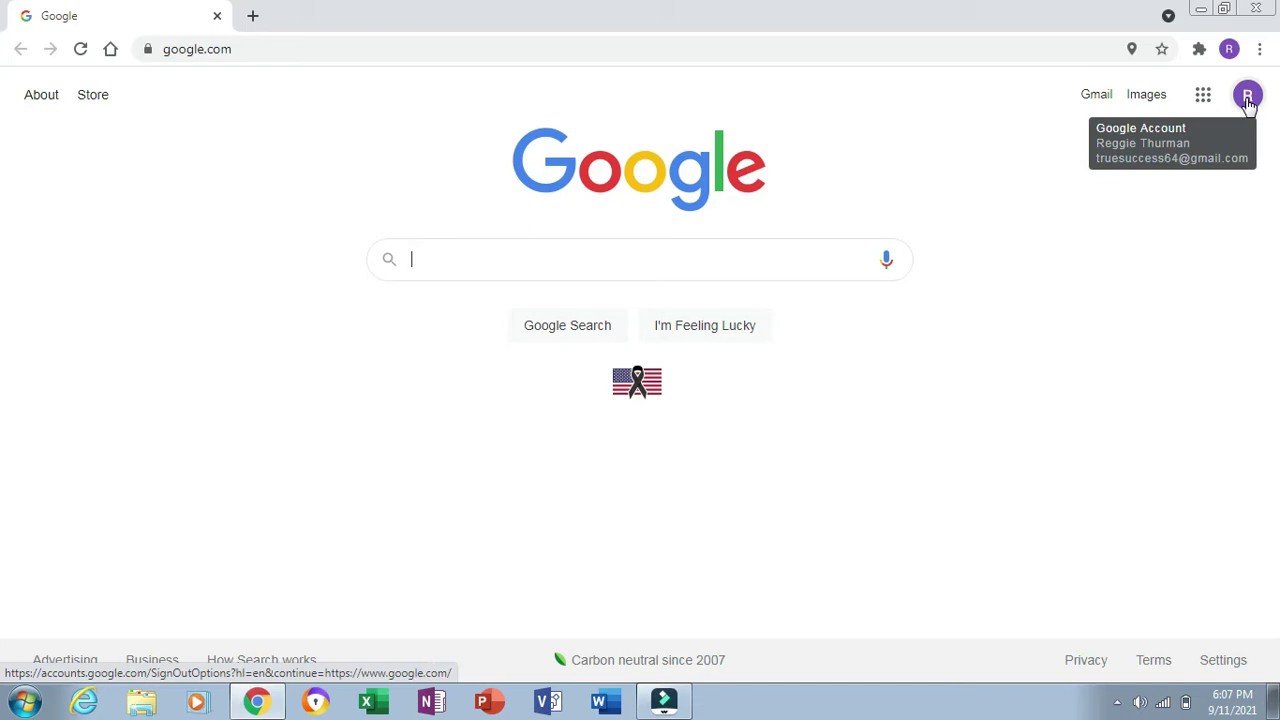
pyautogui.click(1247, 97)
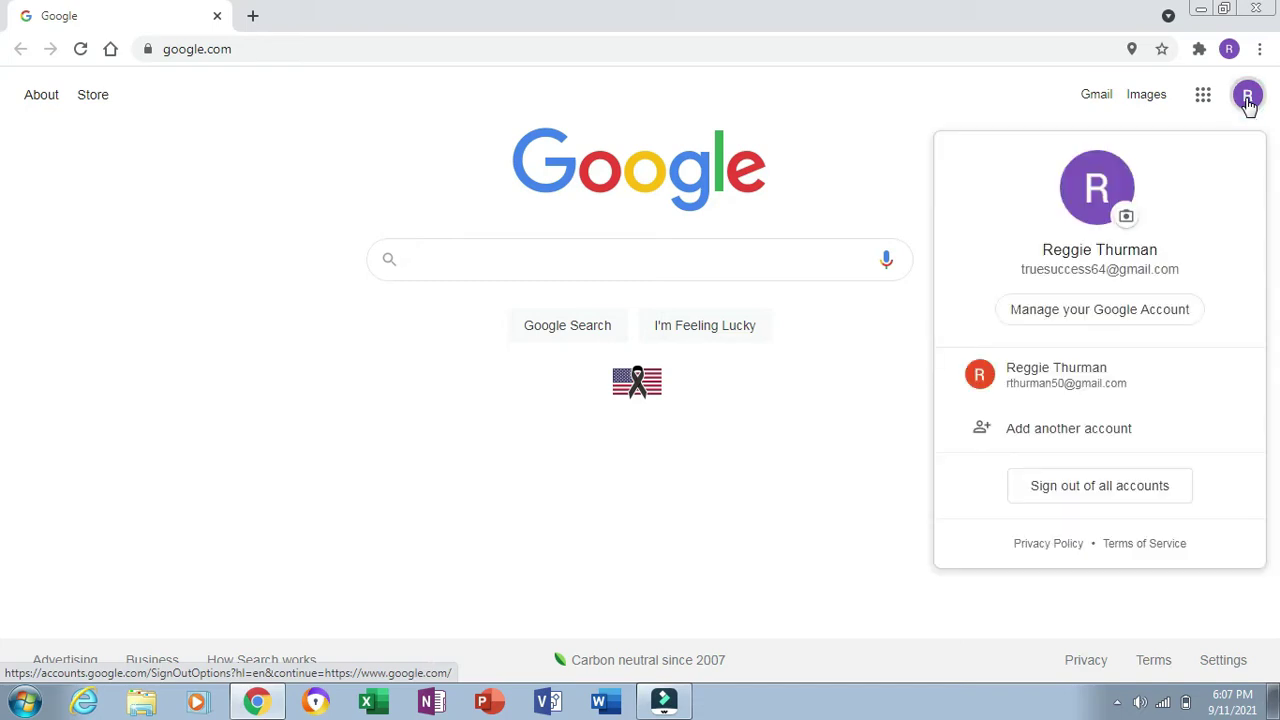
pyautogui.click(1074, 314)
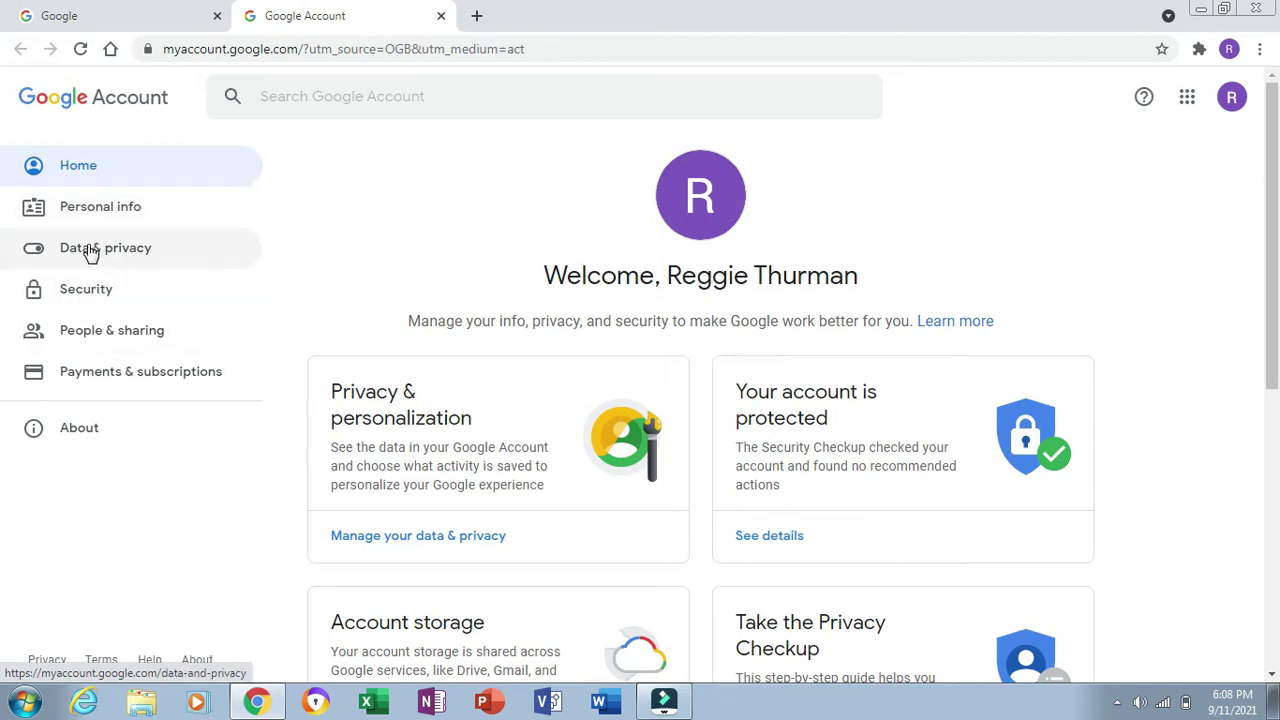
pyautogui.click(88, 250)
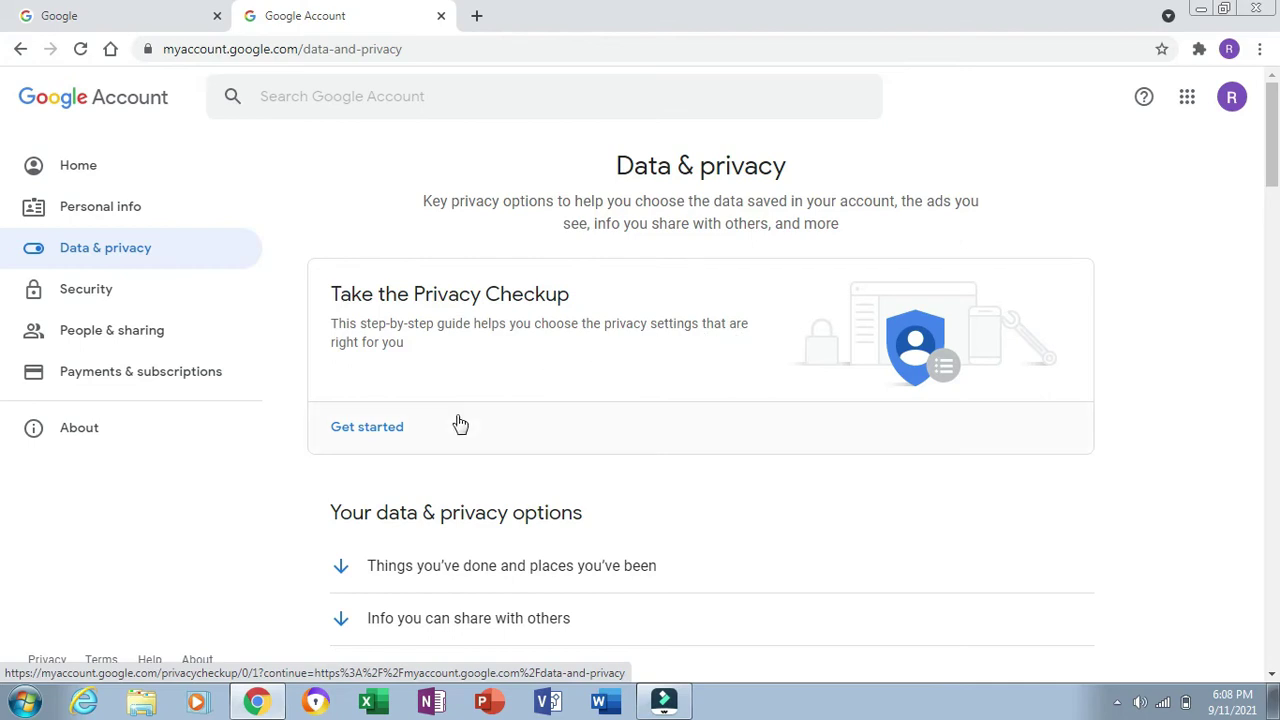
# Look over the key privacy settings in the Privacy Checkup and return to the Data & privacy page
pyautogui.click(366, 427)
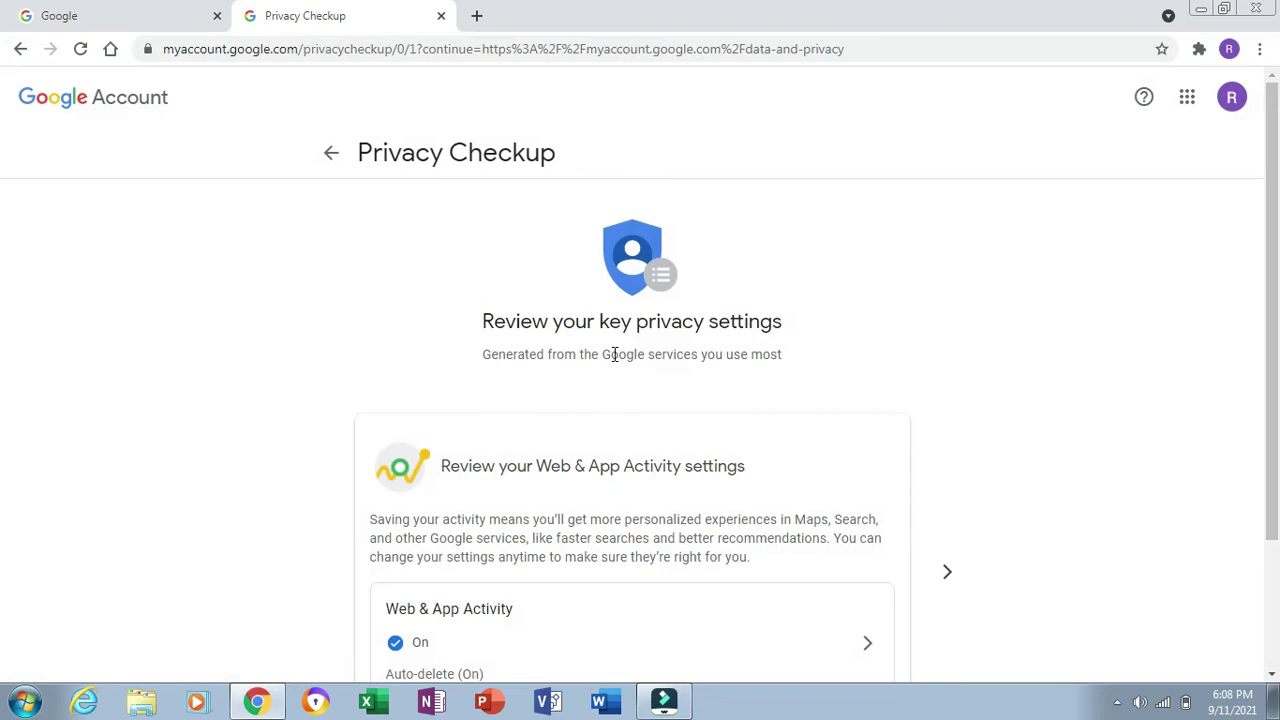
pyautogui.scroll(-3, 583, 386)
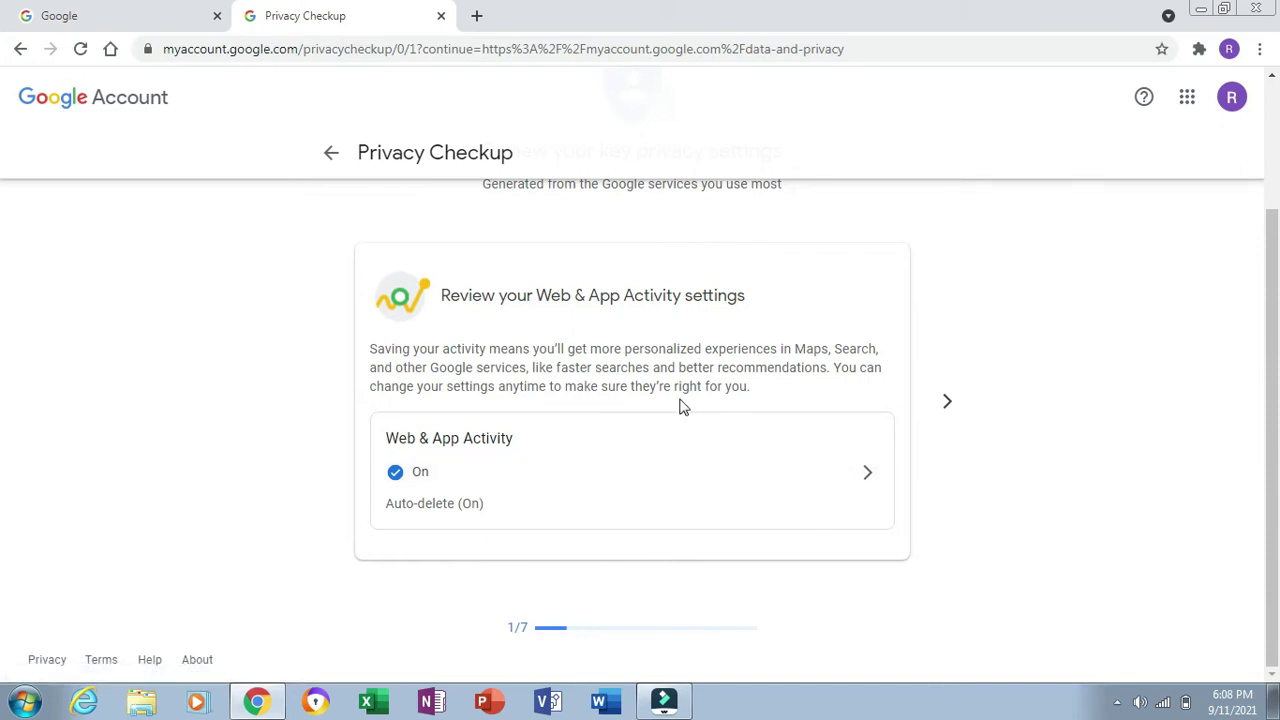
pyautogui.scroll(3, 682, 518)
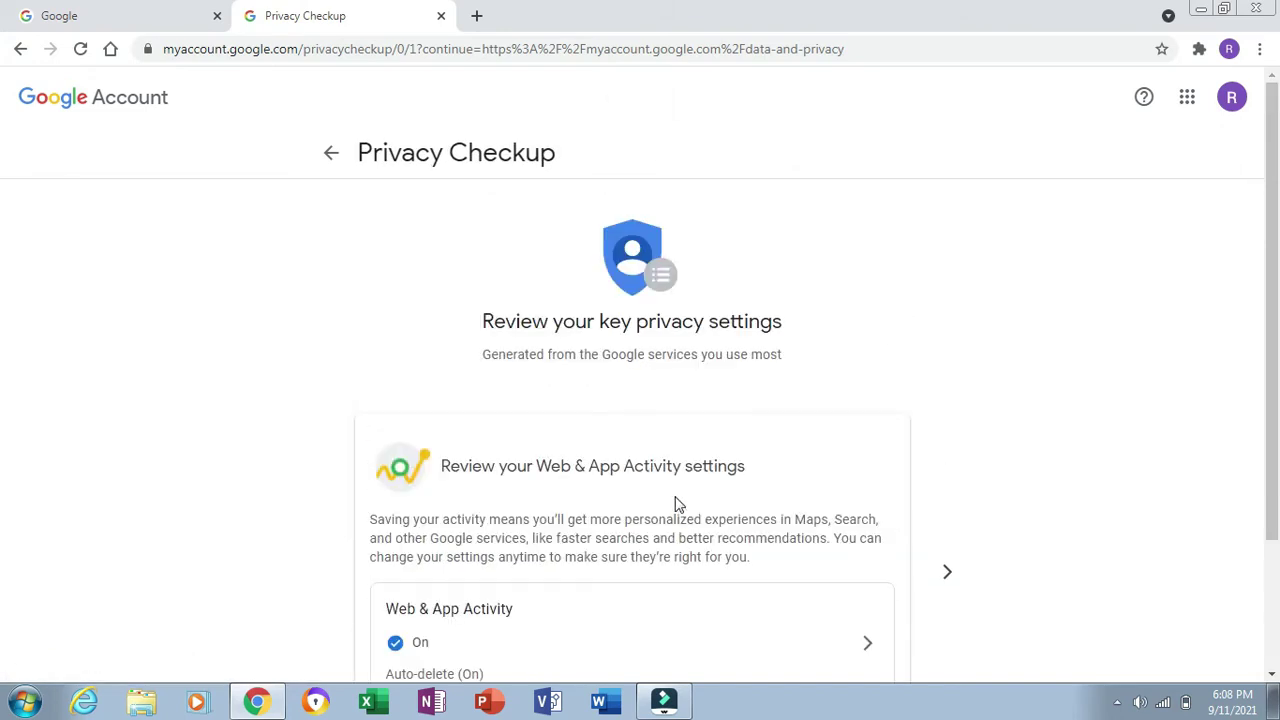
pyautogui.scroll(-3, 668, 487)
pyautogui.scroll(3, 734, 509)
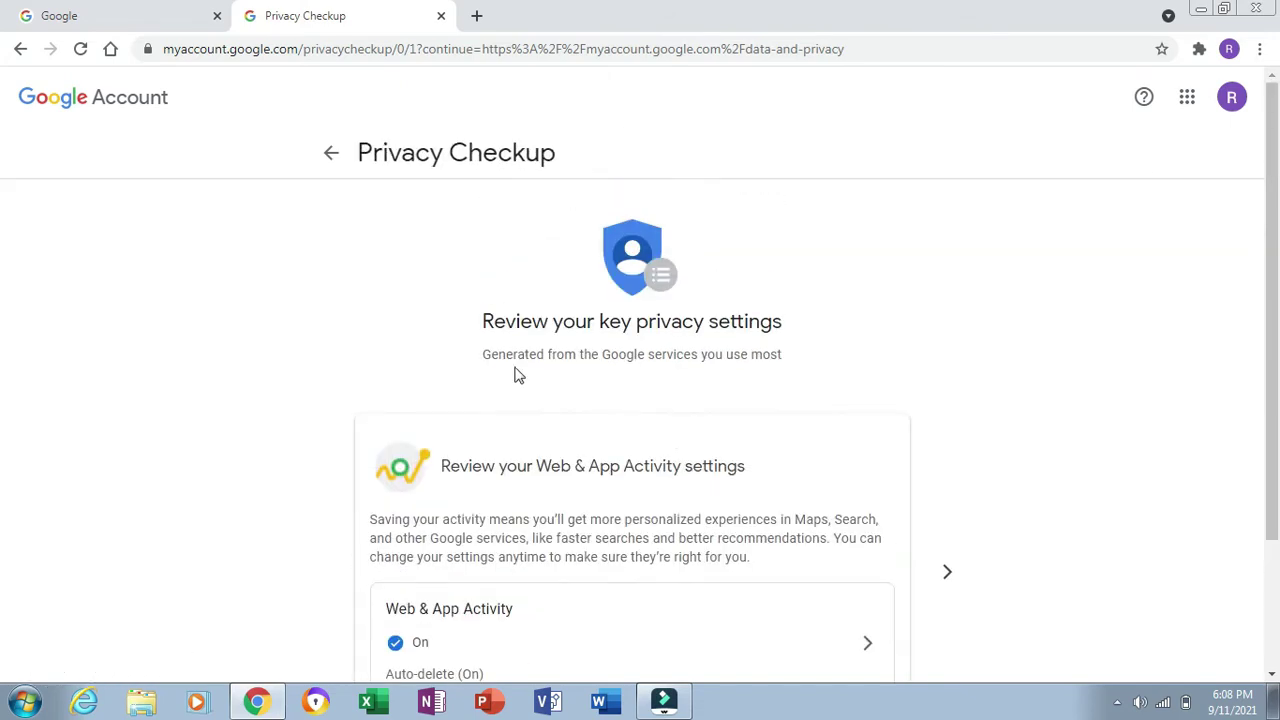
pyautogui.click(331, 158)
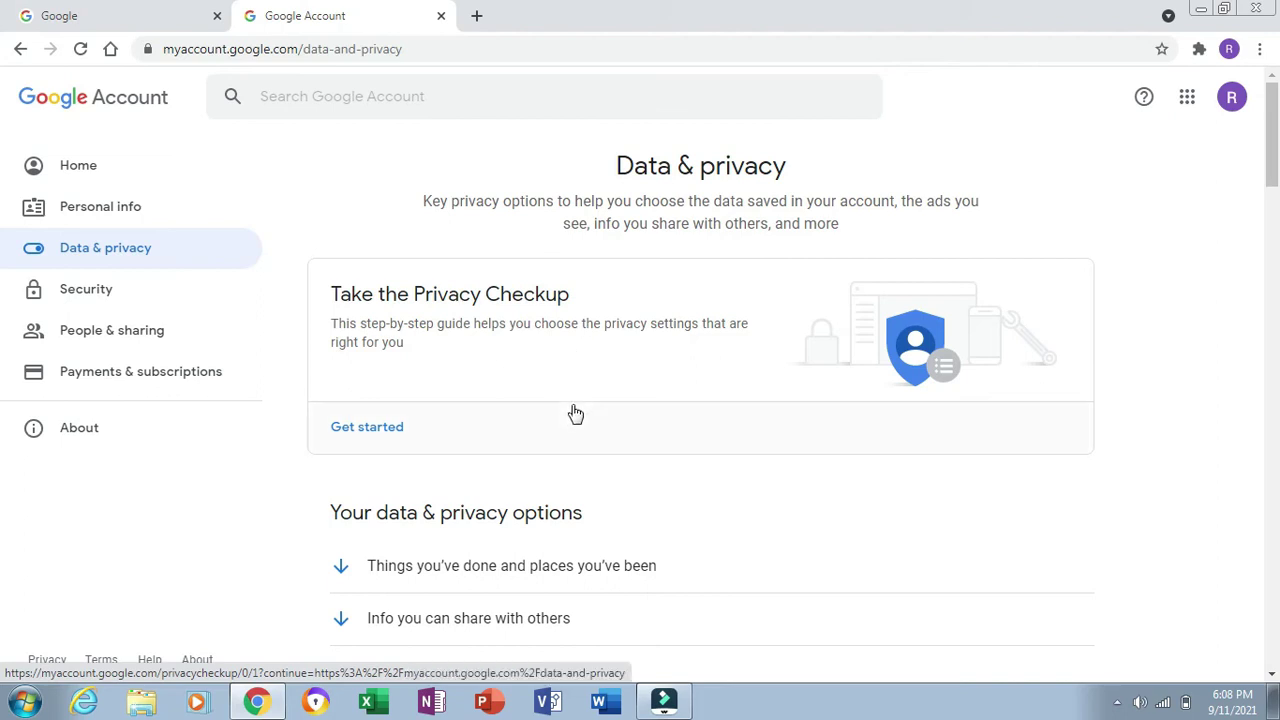
# Open the Web & App Activity controls from the history settings on the Data & privacy page
pyautogui.scroll(-5, 570, 415)
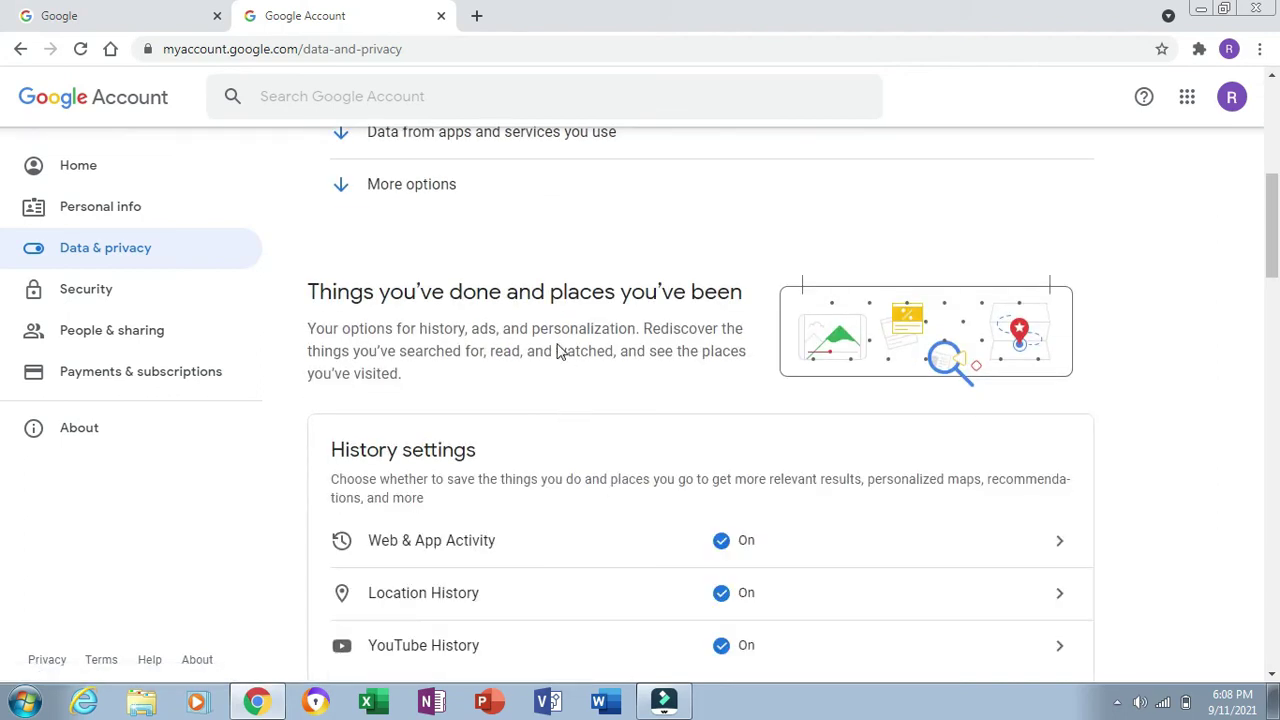
pyautogui.scroll(-5, 557, 352)
pyautogui.scroll(5, 557, 350)
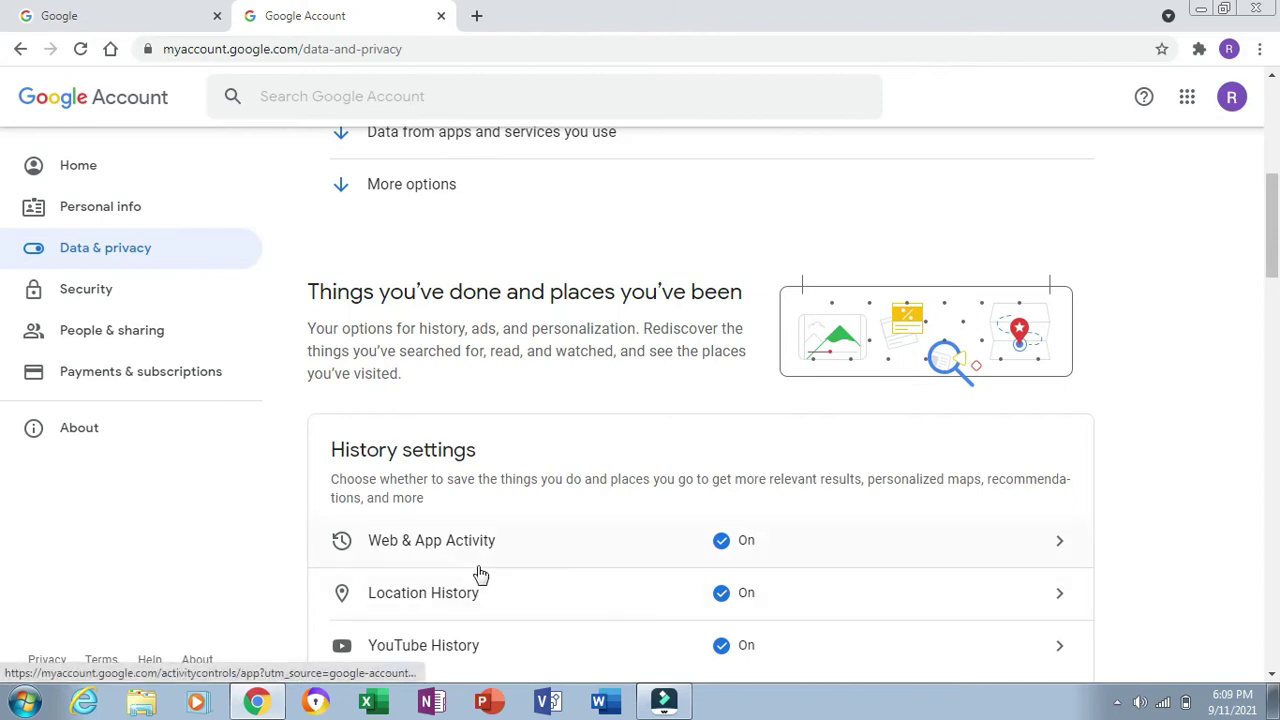
pyautogui.click(1062, 545)
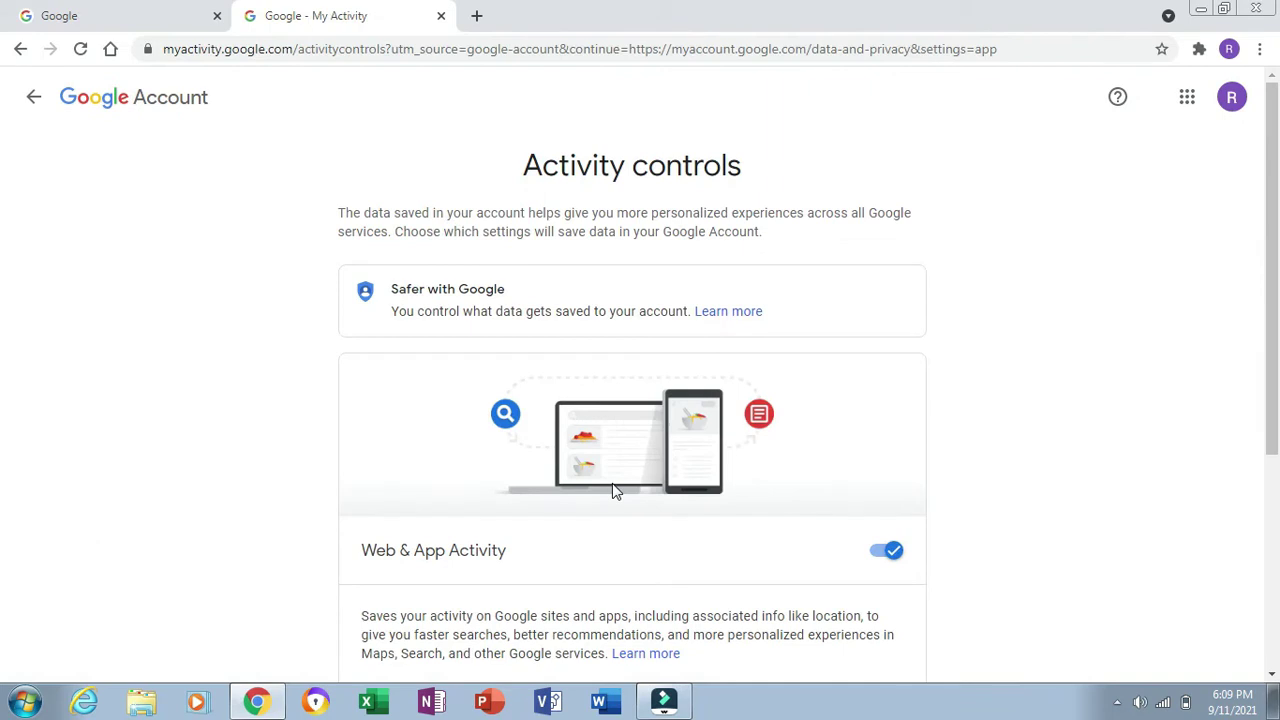
# Read the notice about pausing Web & App Activity and cancel without pausing it
pyautogui.scroll(-4, 615, 490)
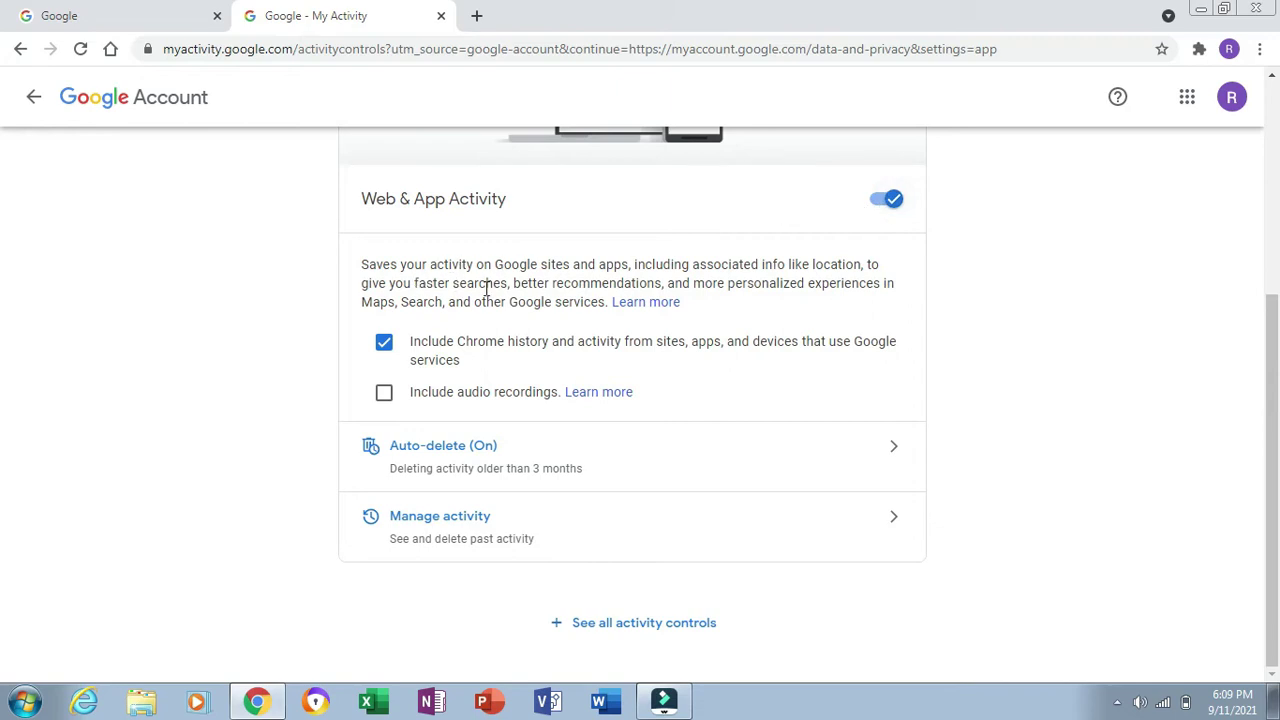
pyautogui.click(882, 203)
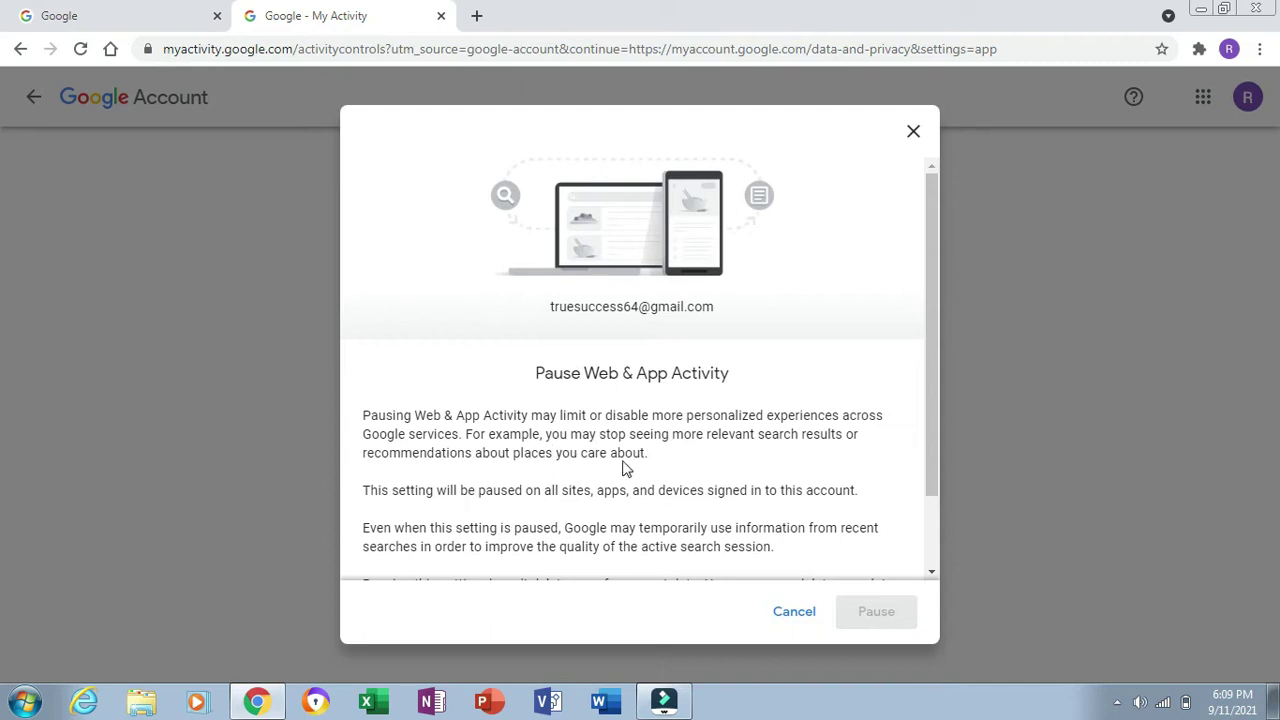
pyautogui.scroll(-2, 680, 460)
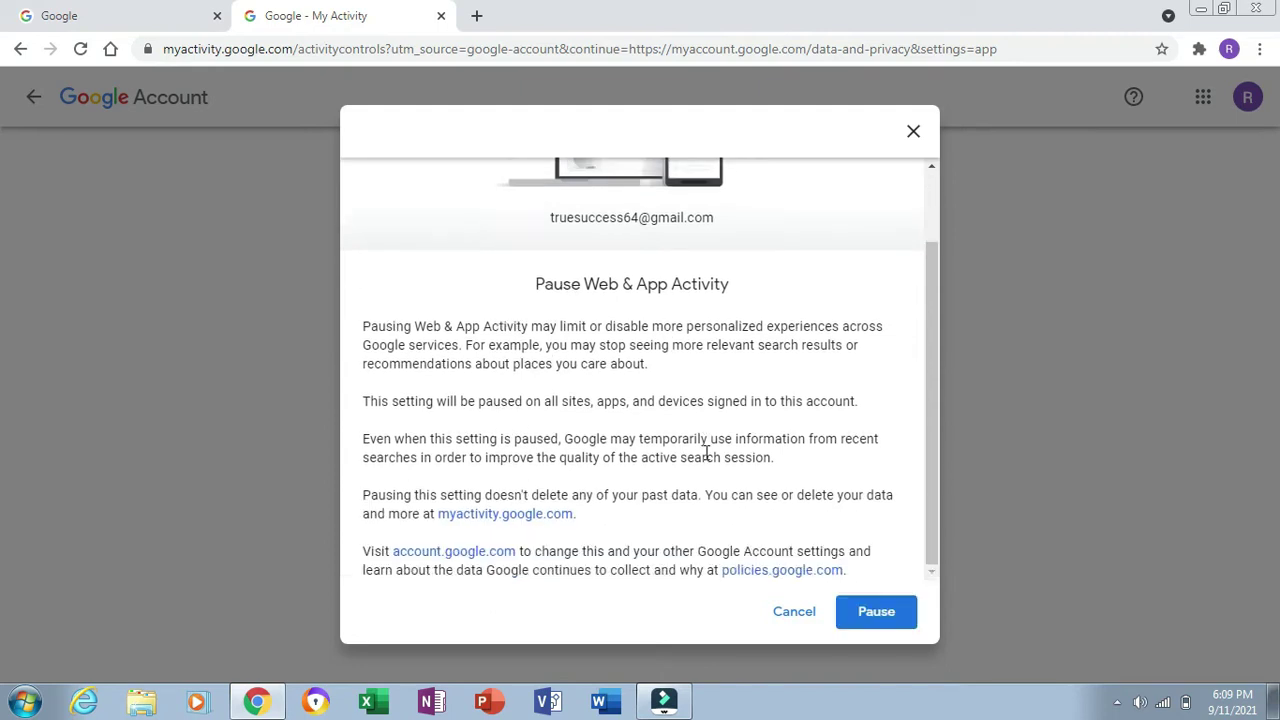
pyautogui.click(790, 614)
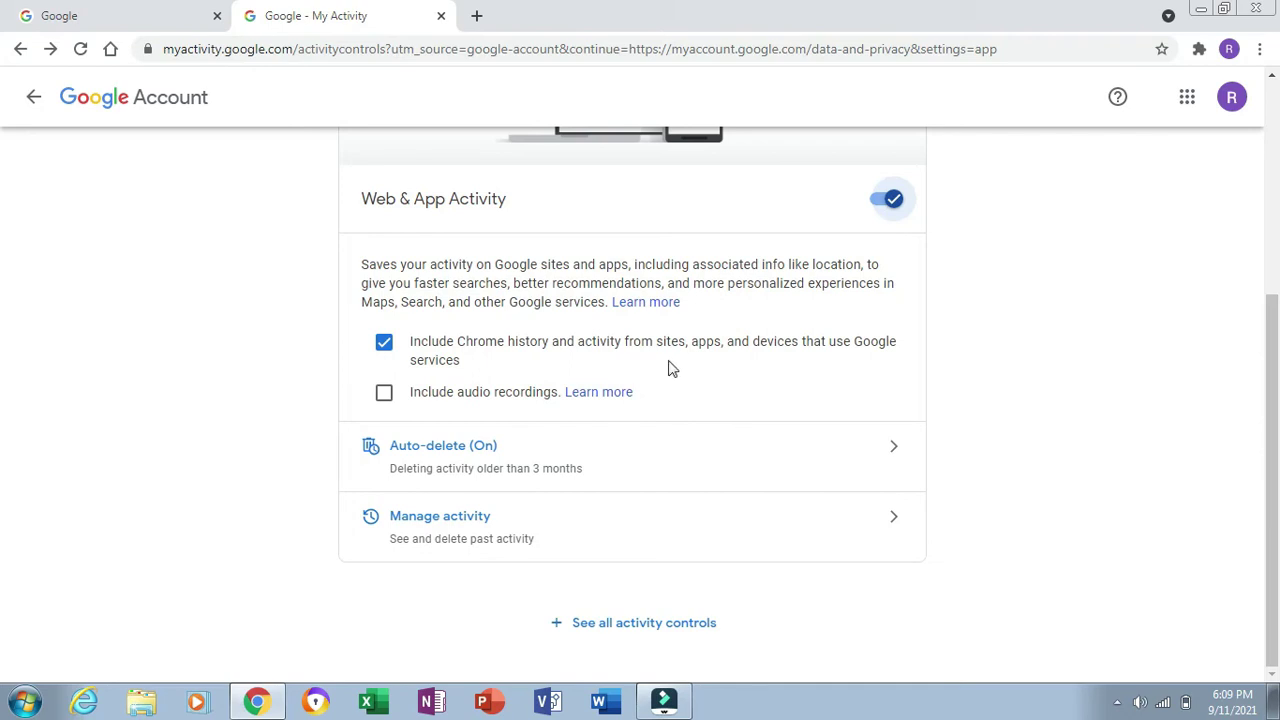
# Read the explanation of the audio recordings setting under Web & App Activity and close it
pyautogui.click(607, 399)
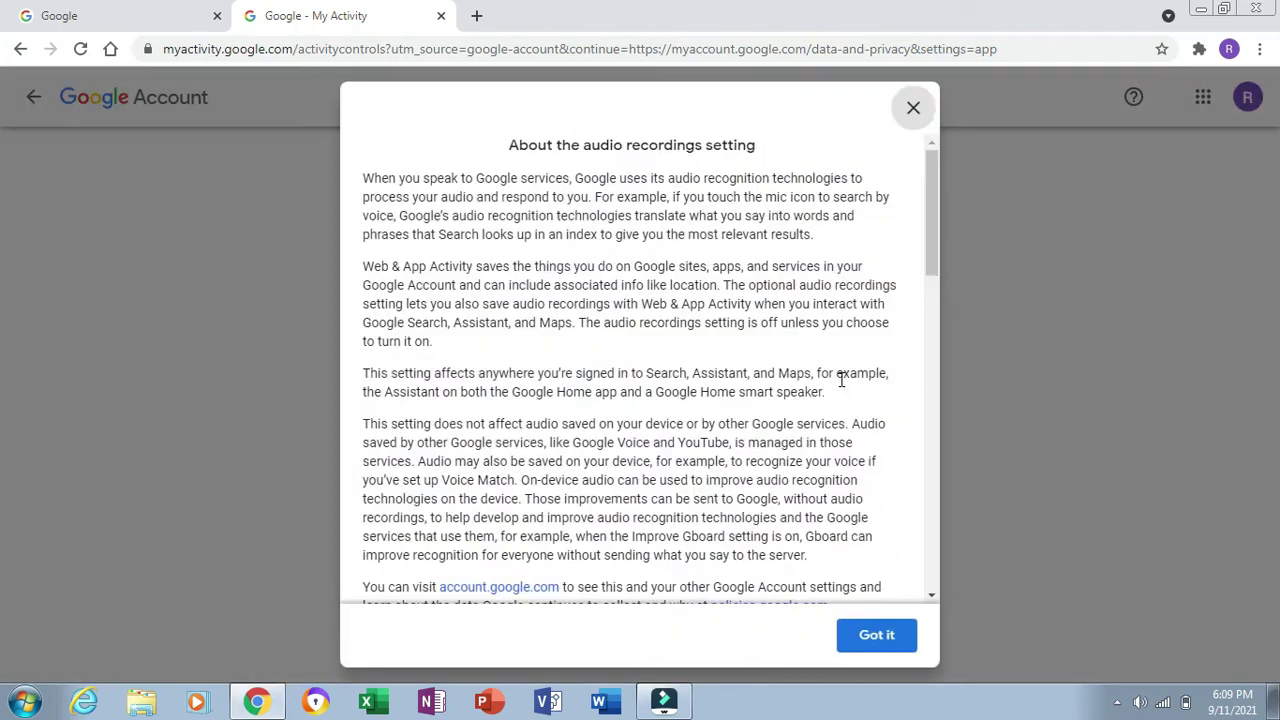
pyautogui.scroll(-4, 640, 252)
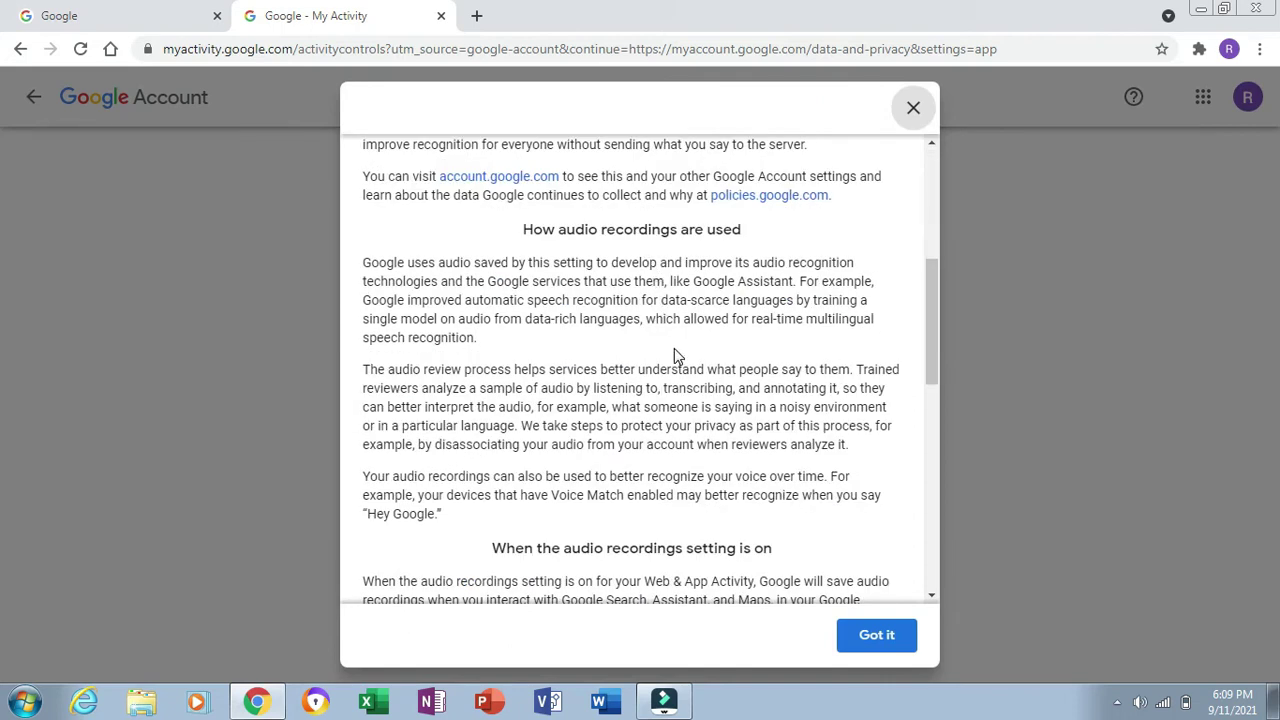
pyautogui.scroll(4, 674, 352)
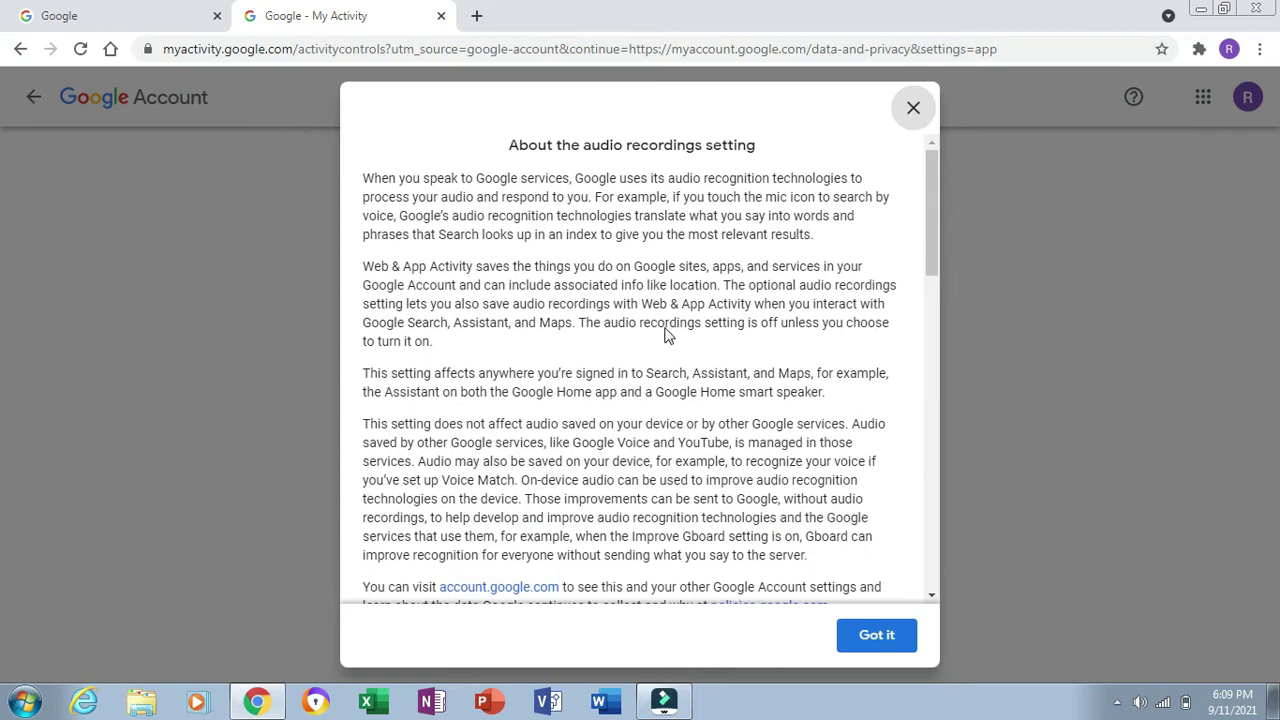
pyautogui.scroll(-12, 666, 330)
pyautogui.scroll(8, 666, 330)
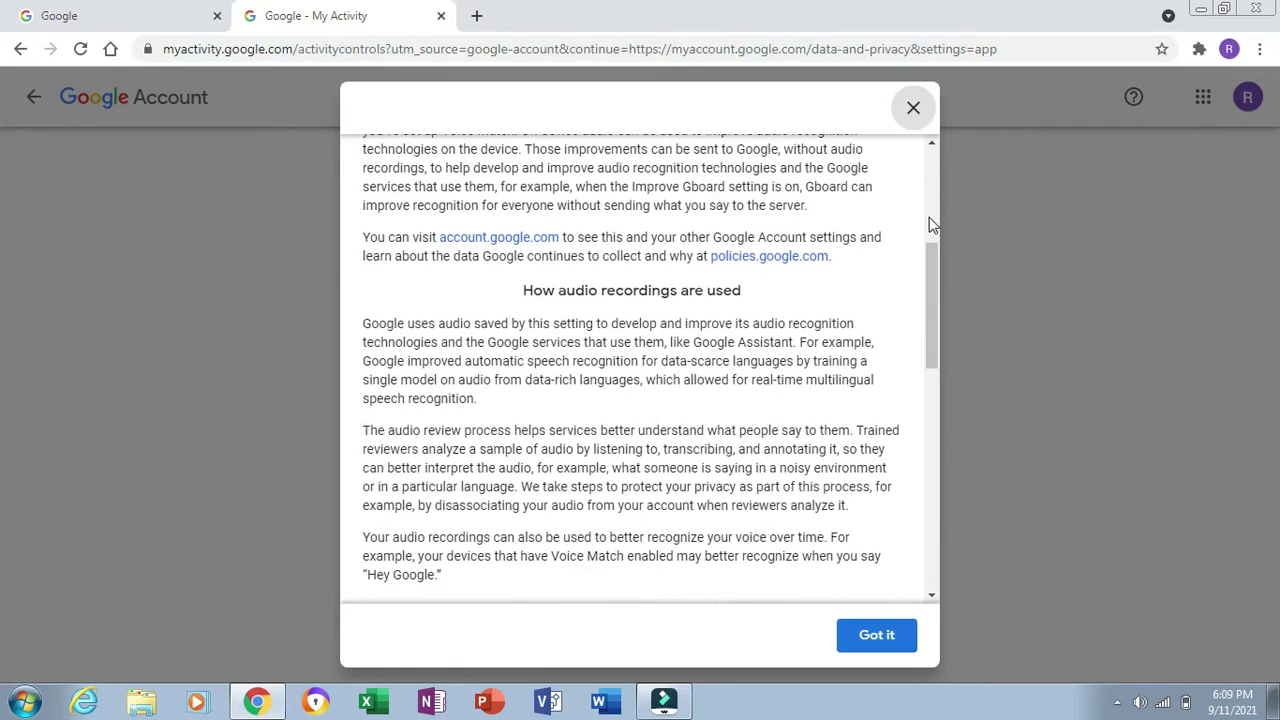
pyautogui.click(884, 637)
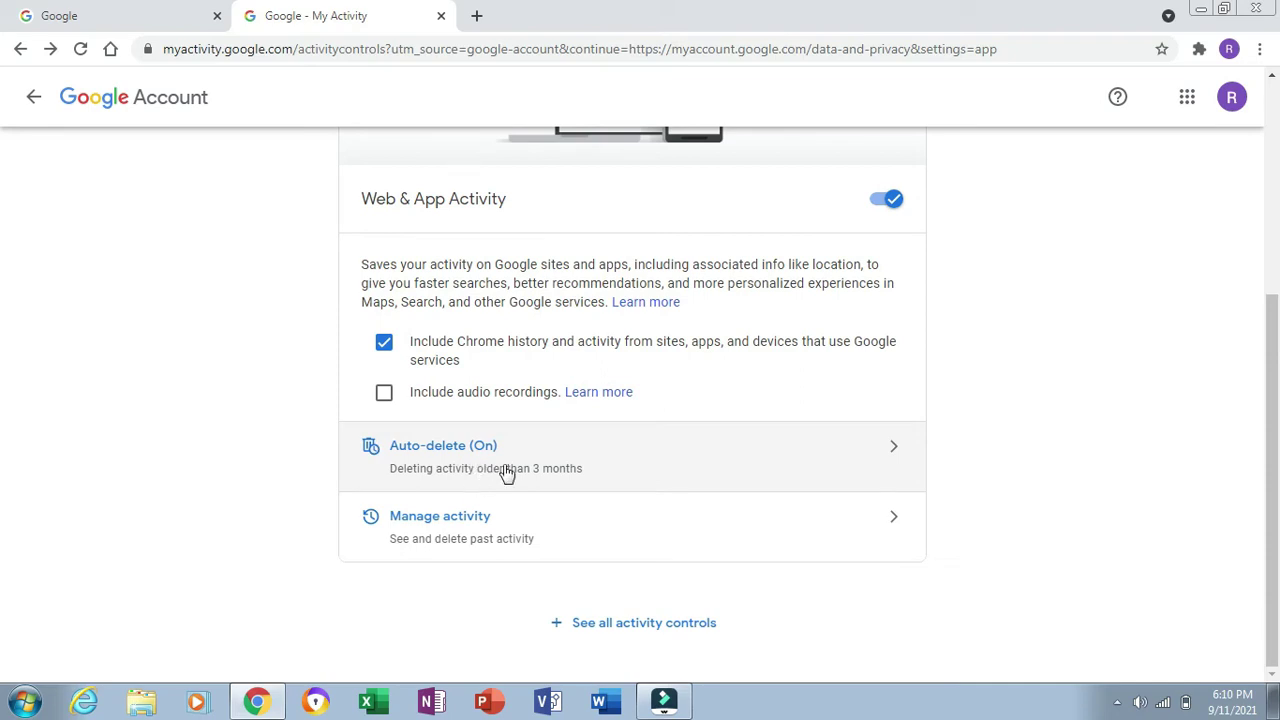
# Open the auto-delete options for Web & App Activity and view the available retention periods
pyautogui.click(893, 455)
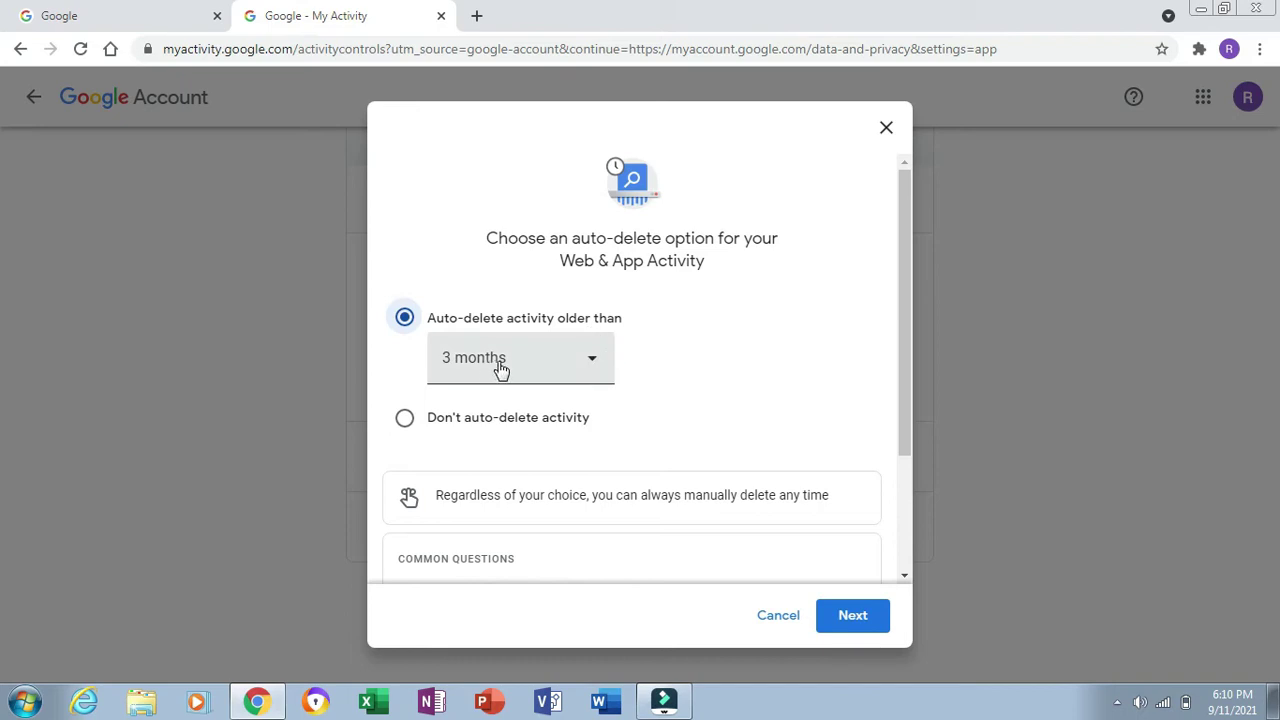
pyautogui.click(596, 364)
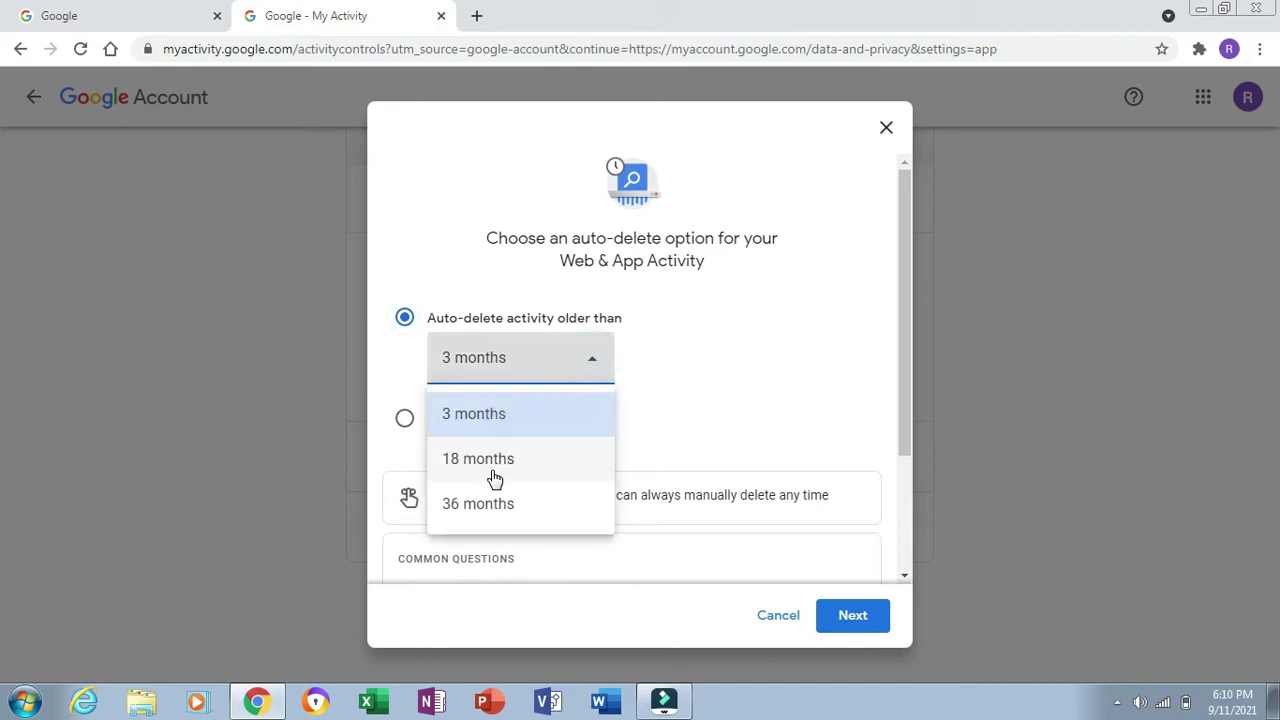
pyautogui.click(676, 372)
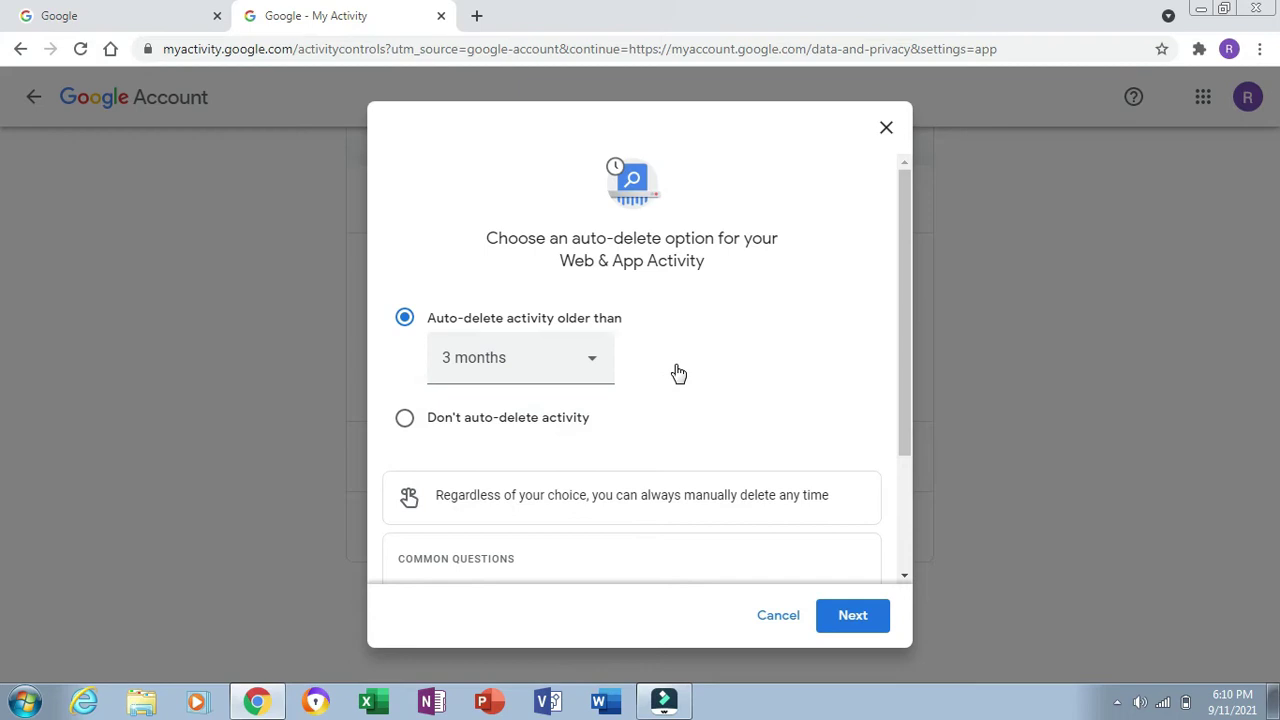
# Try the Don't auto-delete activity option, and return to auto-deleting activity older than 3 months without saving
pyautogui.moveTo(907, 394); pyautogui.dragTo(896, 446)
pyautogui.click(405, 340)
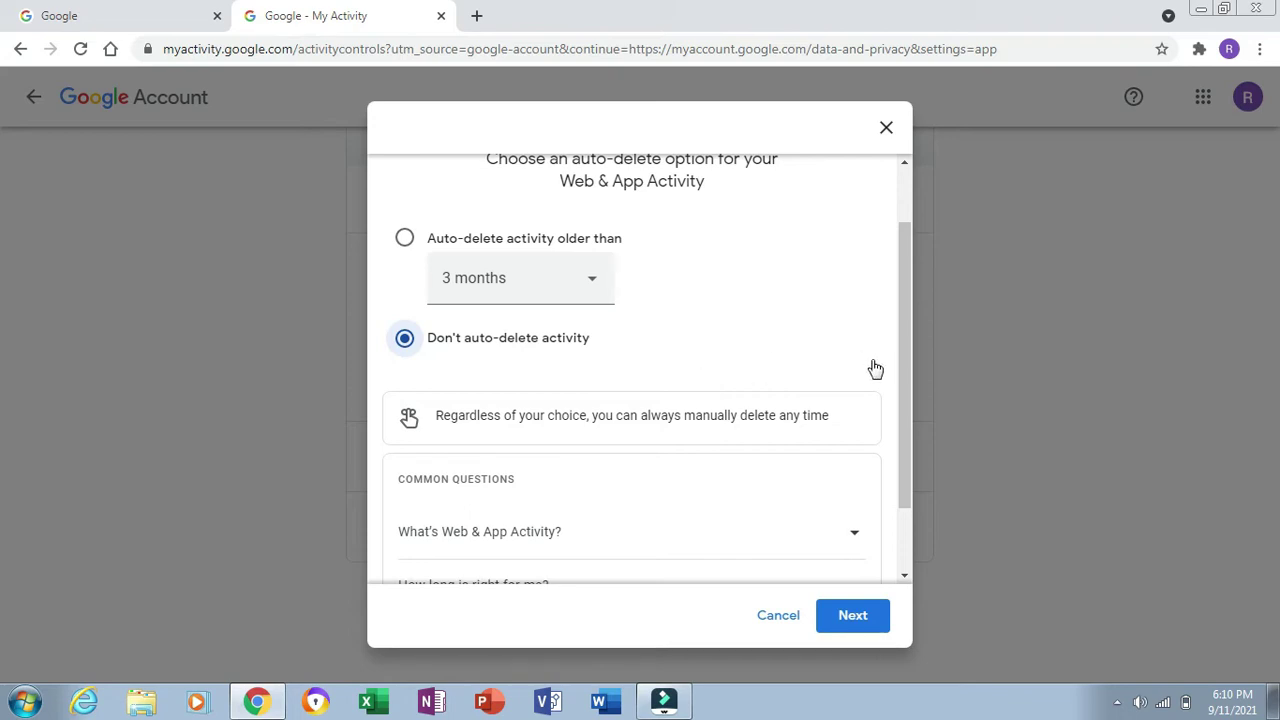
pyautogui.moveTo(908, 345); pyautogui.dragTo(898, 462)
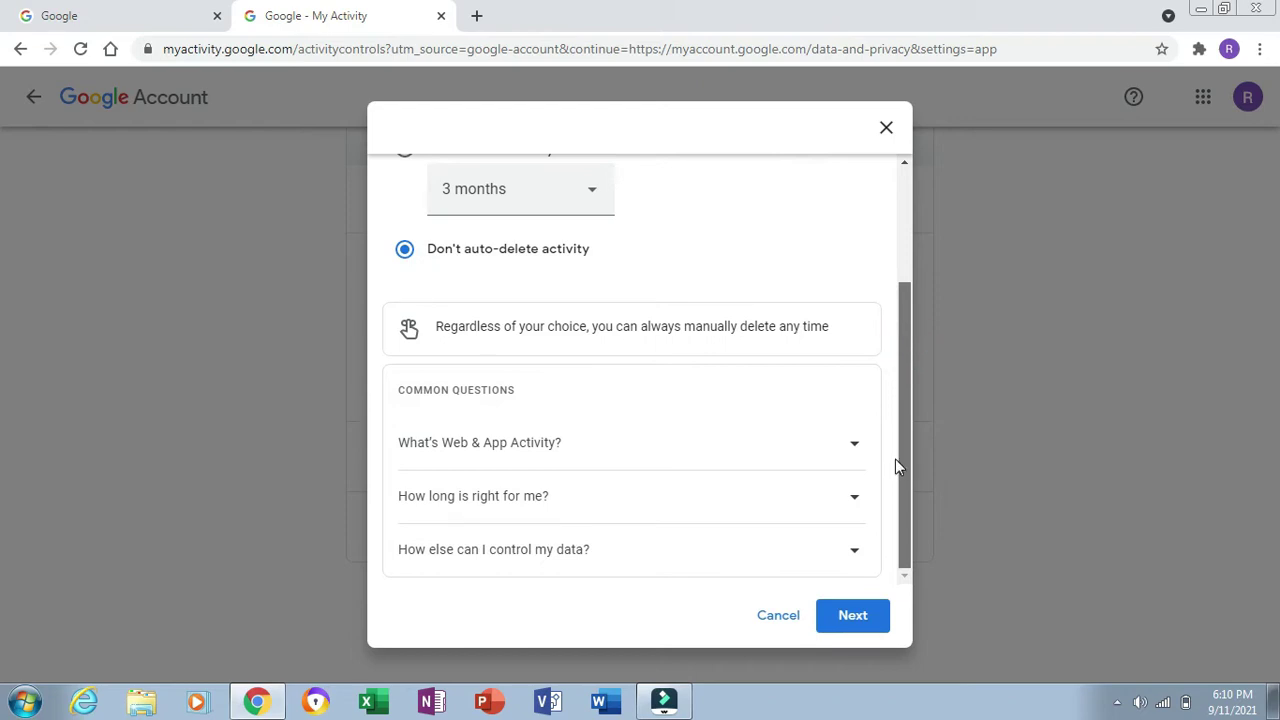
pyautogui.scroll(2, 878, 390)
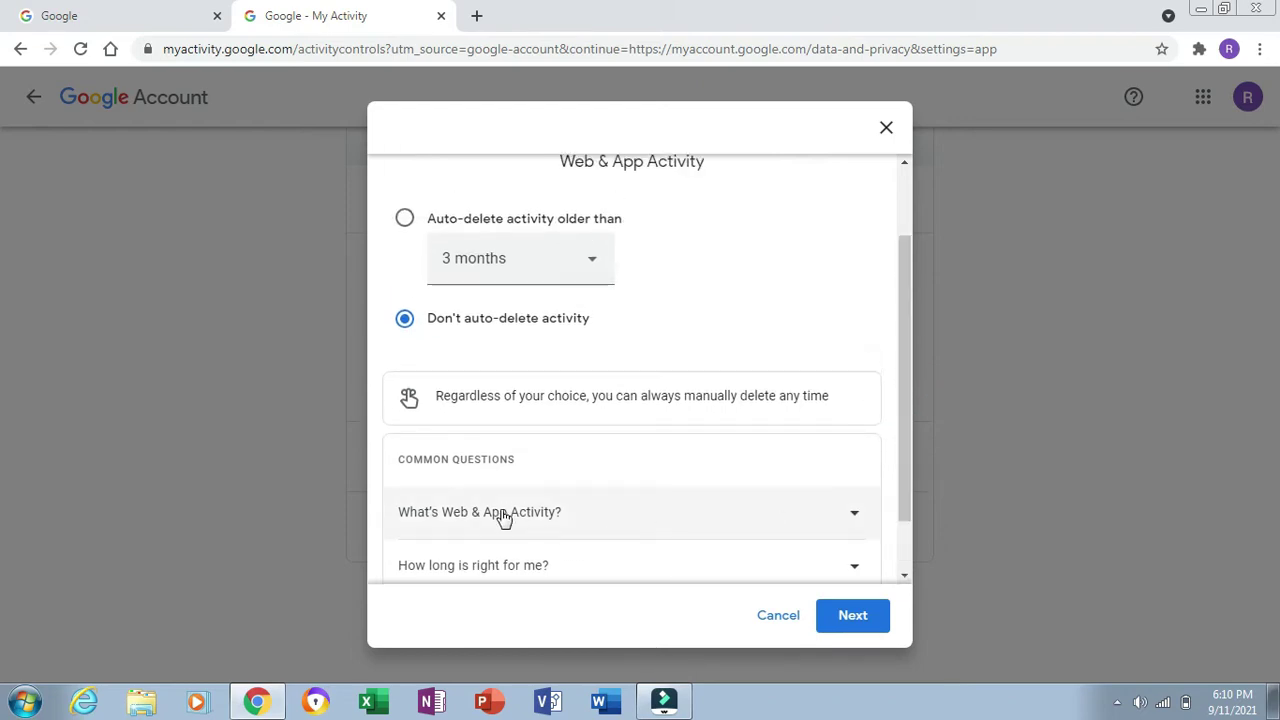
pyautogui.click(855, 518)
pyautogui.click(854, 511)
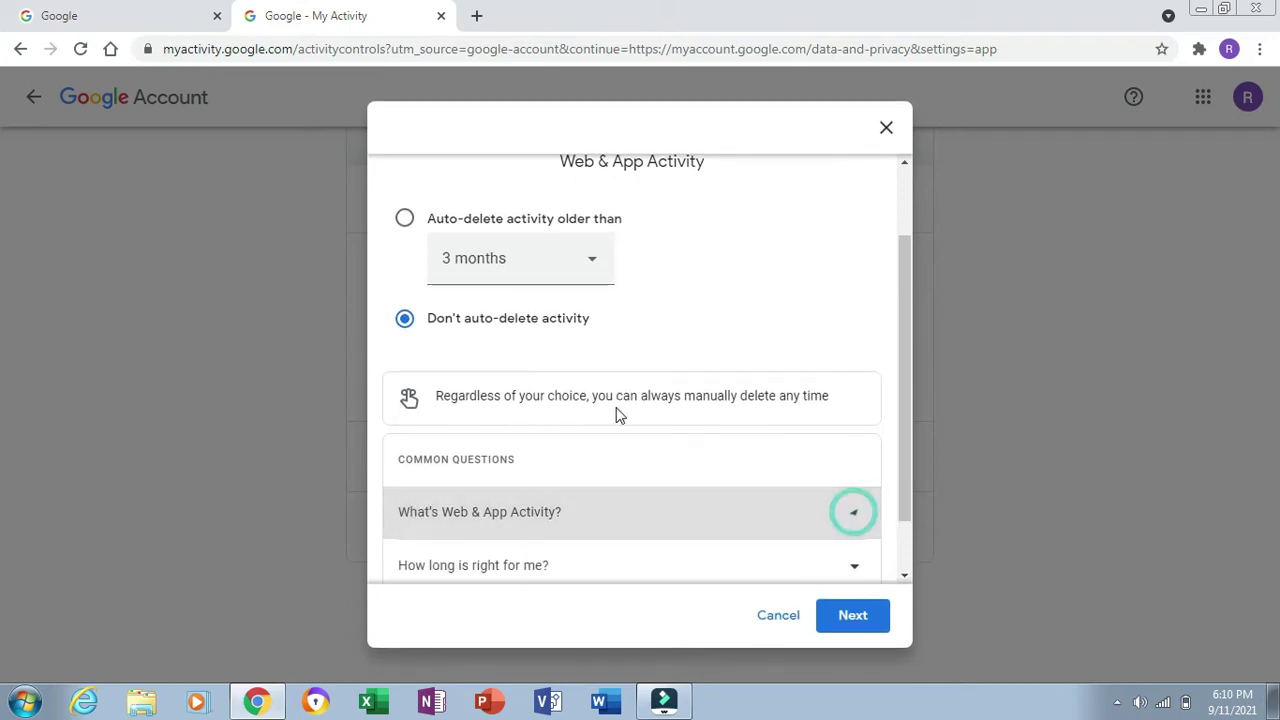
pyautogui.click(435, 222)
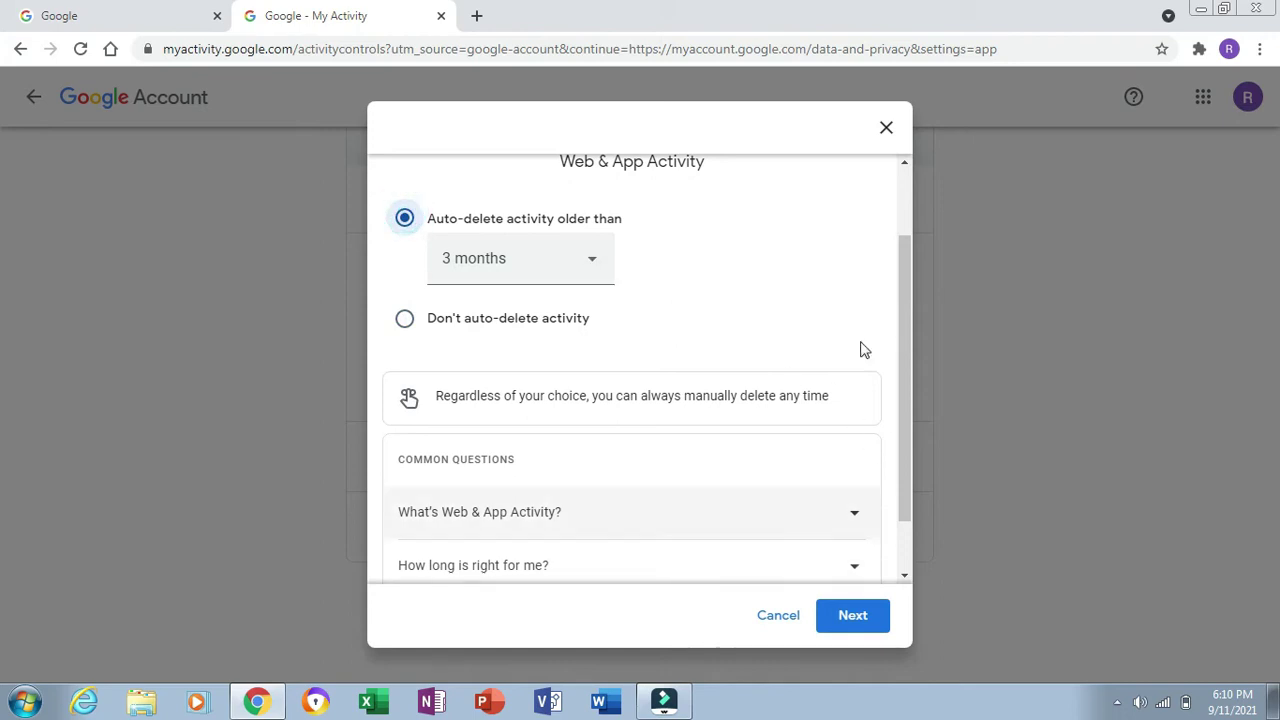
pyautogui.click(887, 130)
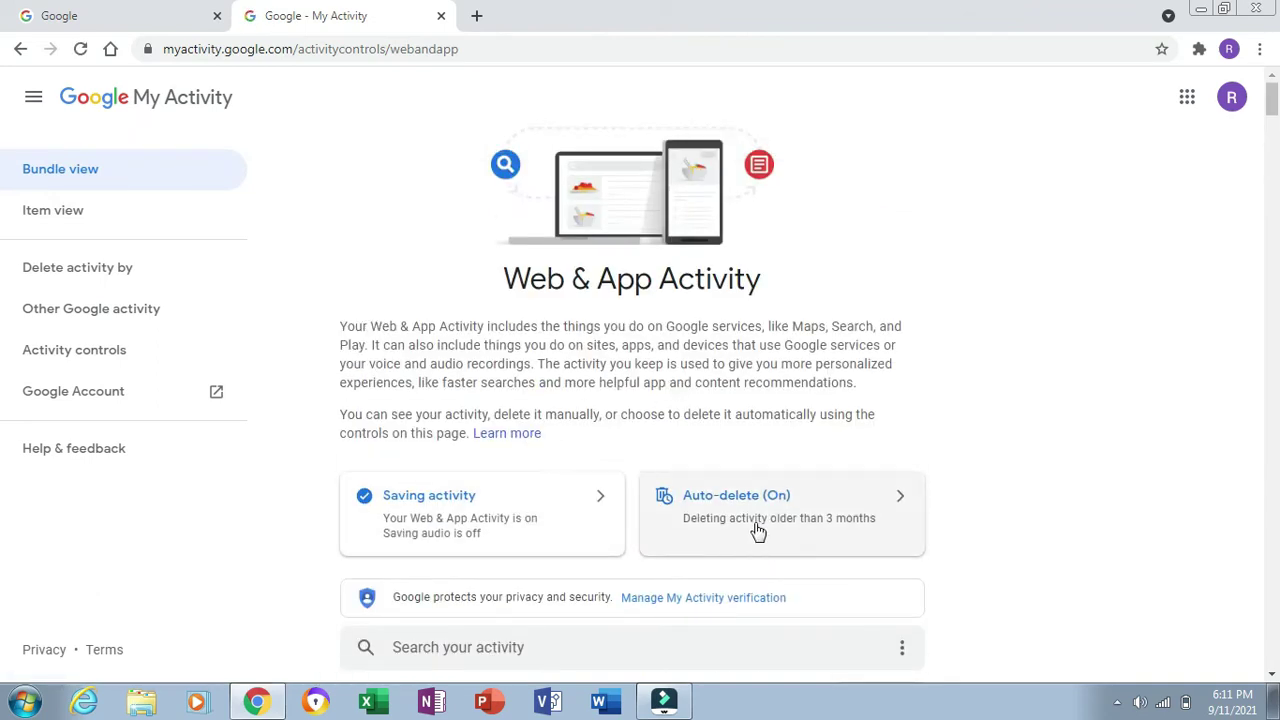
# Look through the saved activity list and delete today's google.com activity bundle from 6:07 PM
pyautogui.scroll(-5, 545, 506)
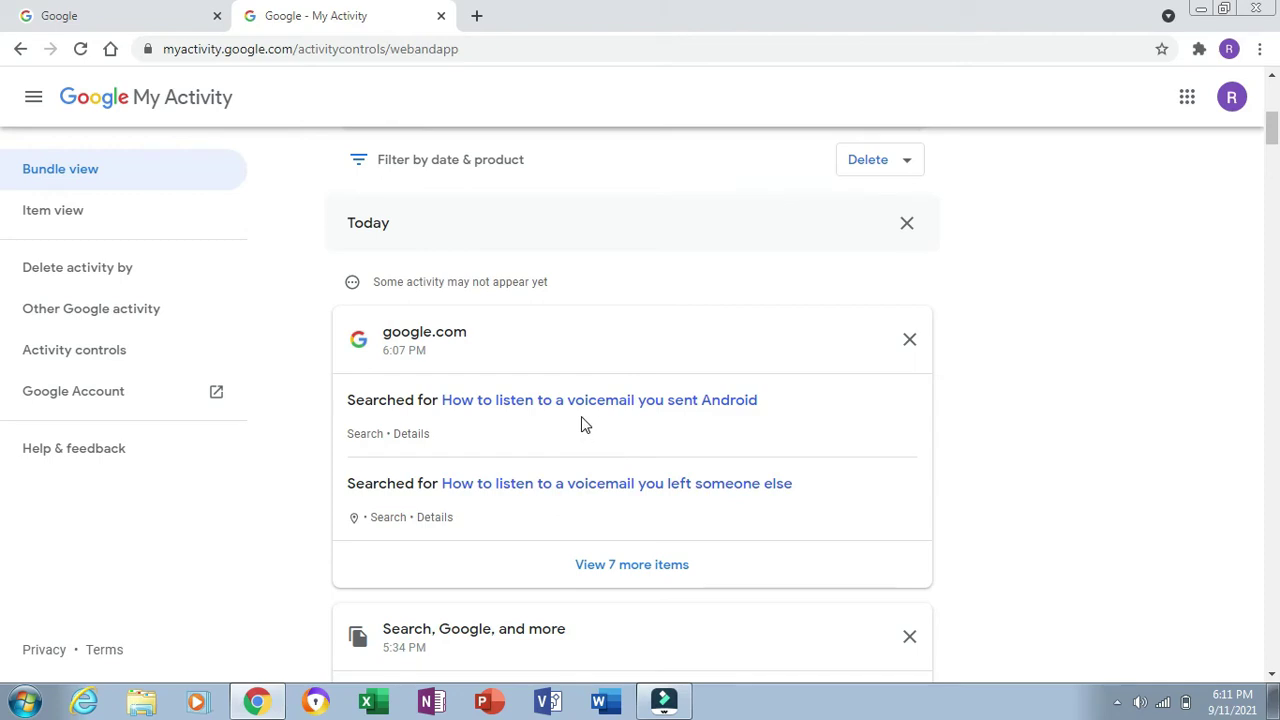
pyautogui.scroll(-6, 637, 455)
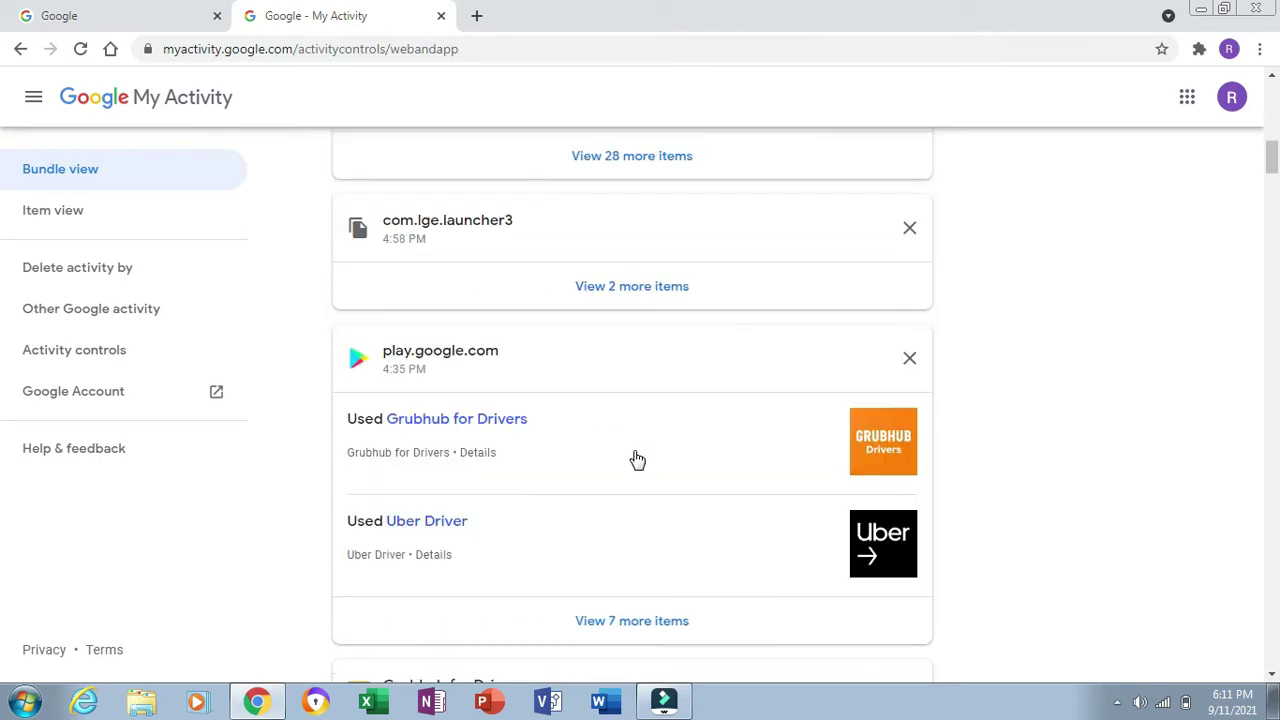
pyautogui.scroll(-5, 641, 465)
pyautogui.scroll(-4, 641, 465)
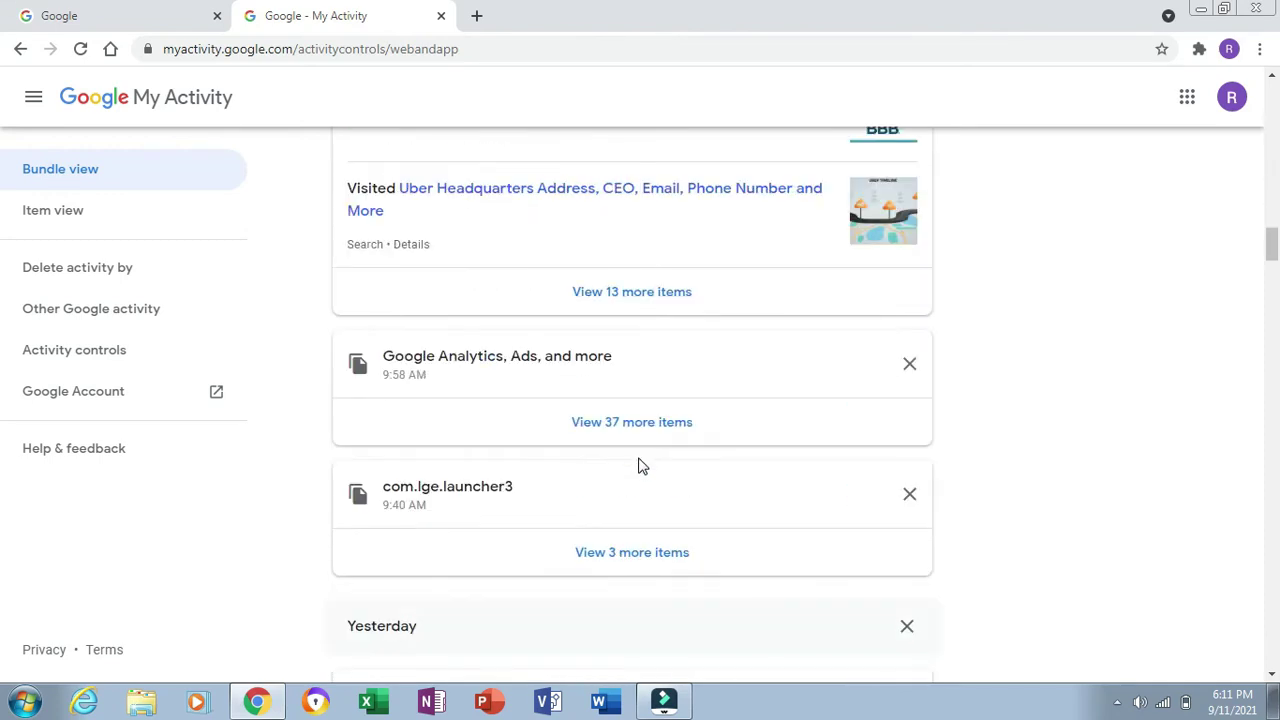
pyautogui.scroll(20, 641, 465)
pyautogui.scroll(-5, 643, 468)
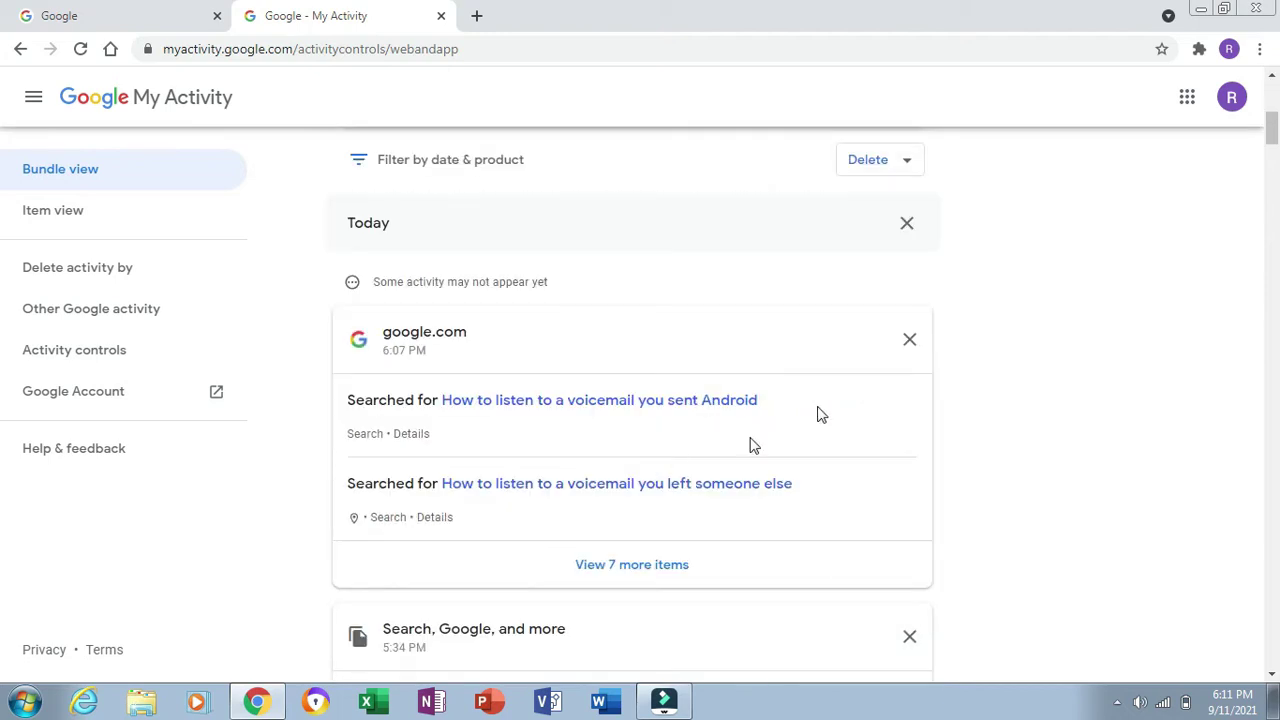
pyautogui.click(910, 342)
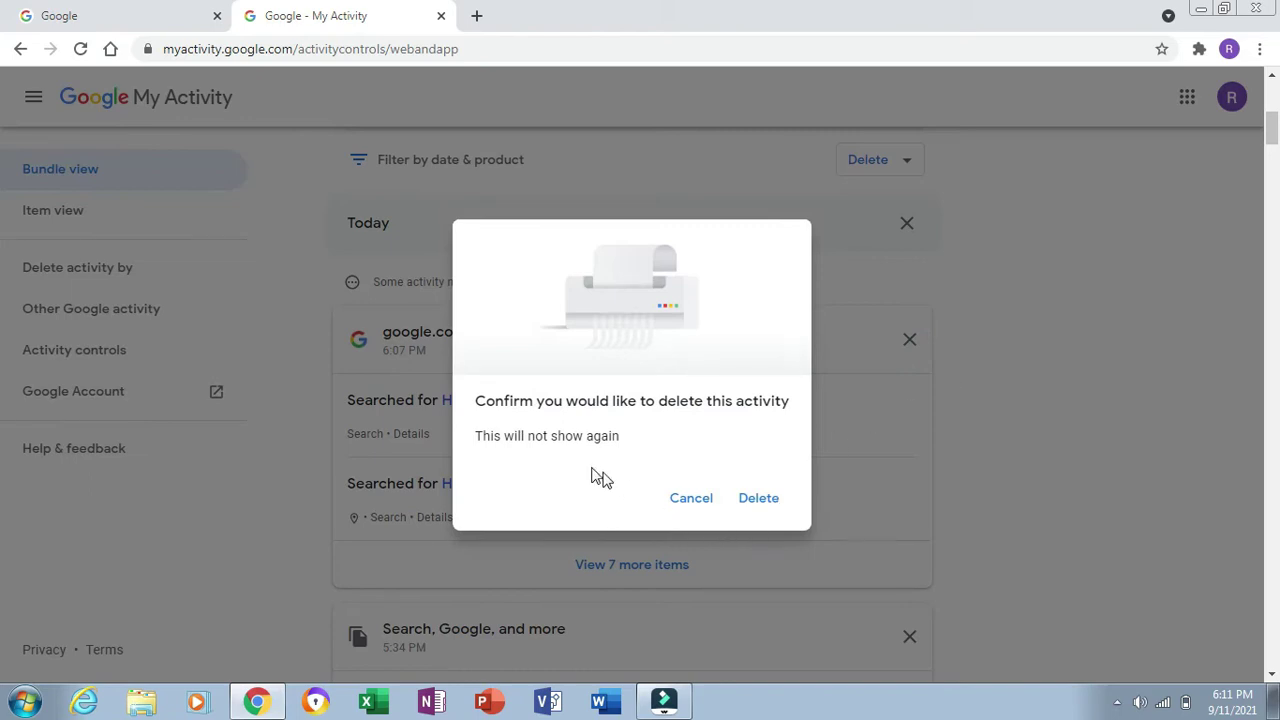
pyautogui.click(752, 500)
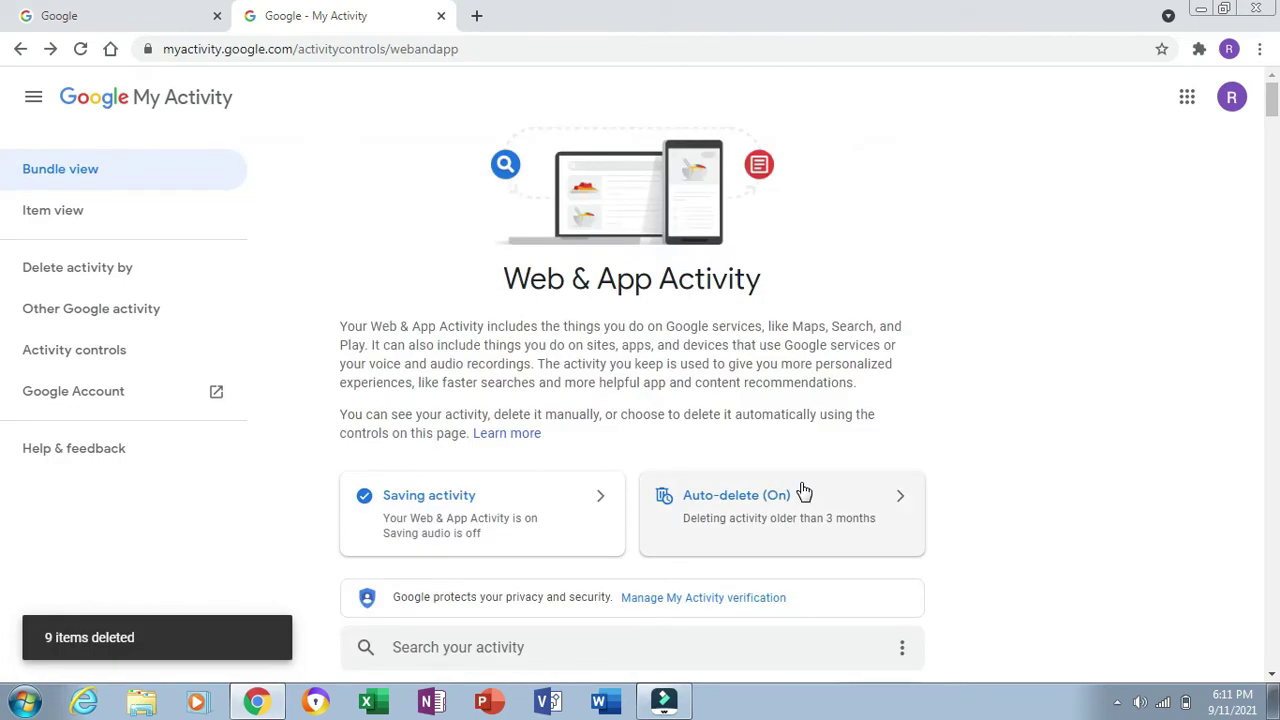
# Review the saving settings for Web & App Activity and close them without changes
pyautogui.click(600, 497)
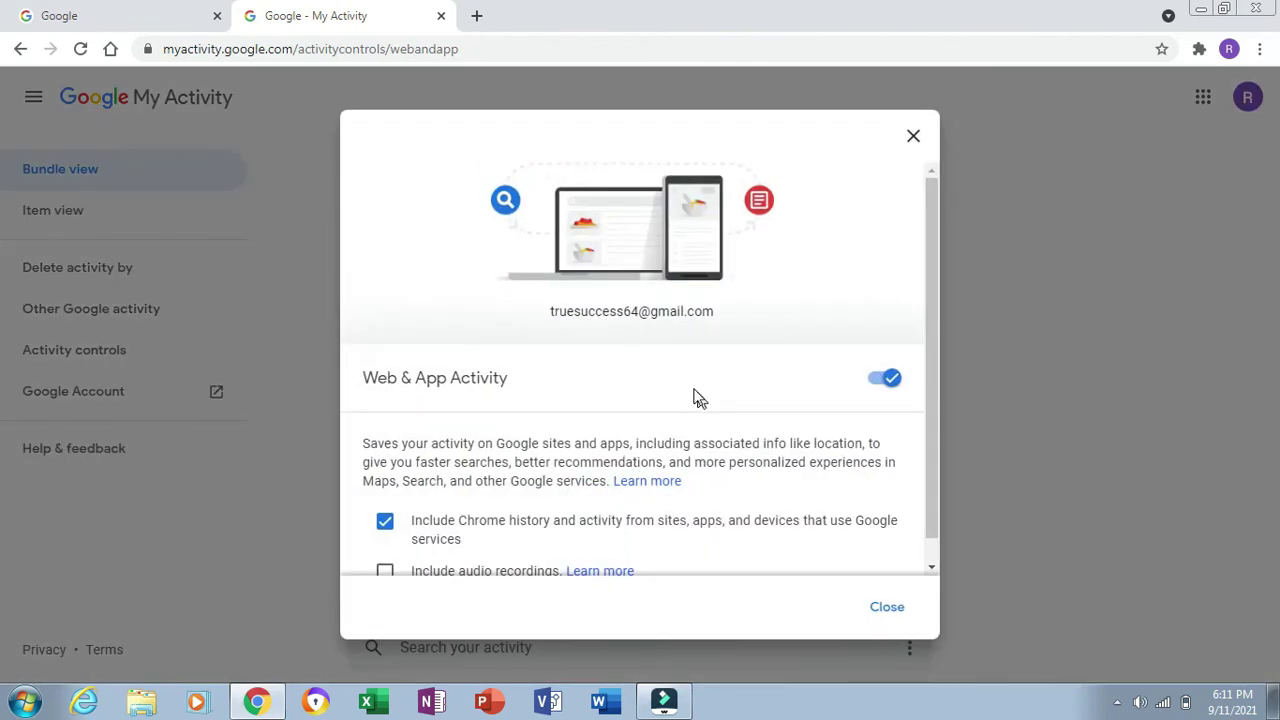
pyautogui.scroll(-1, 689, 400)
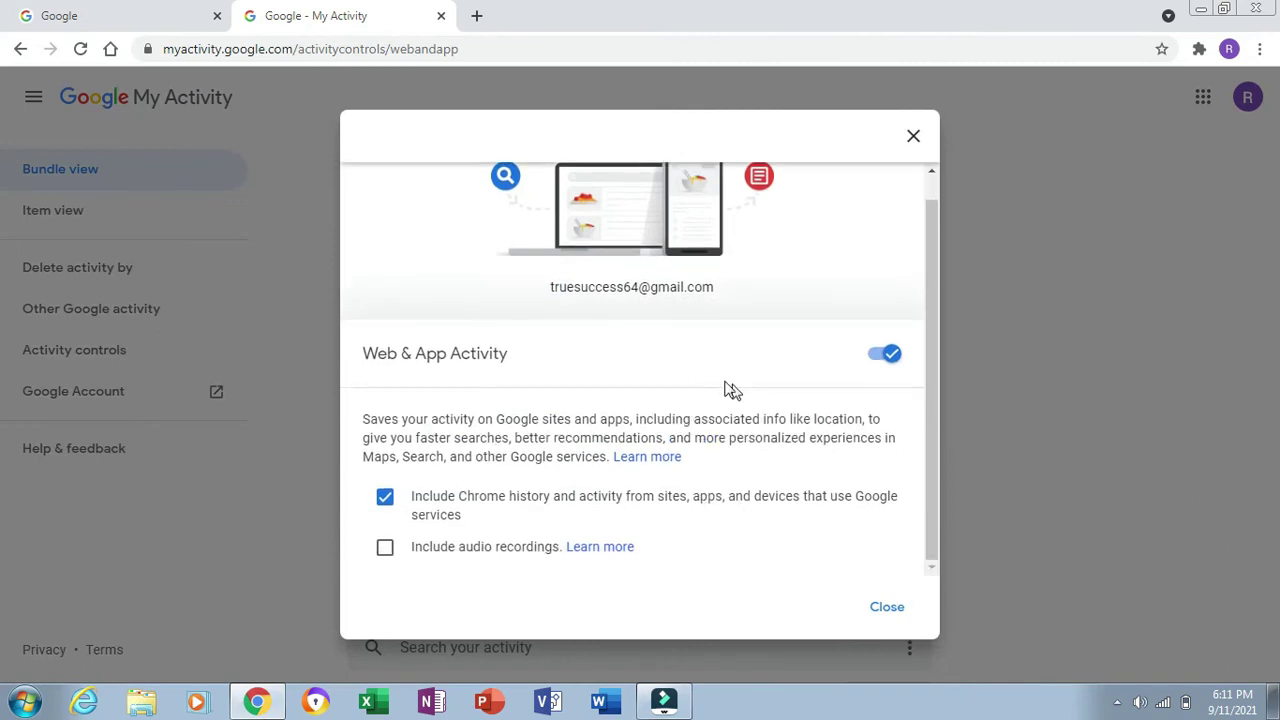
pyautogui.click(913, 135)
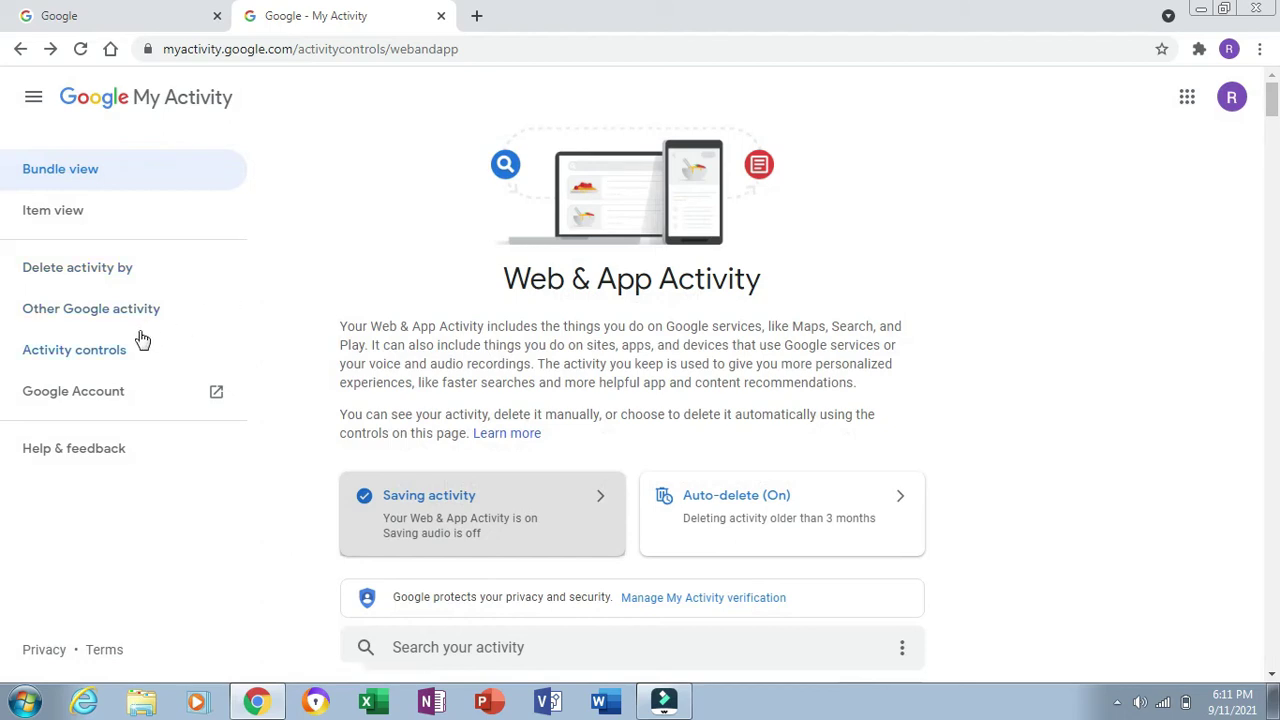
# Show the activity as individual items and delete today's Discover entry for 86 cards in the feed
pyautogui.click(76, 212)
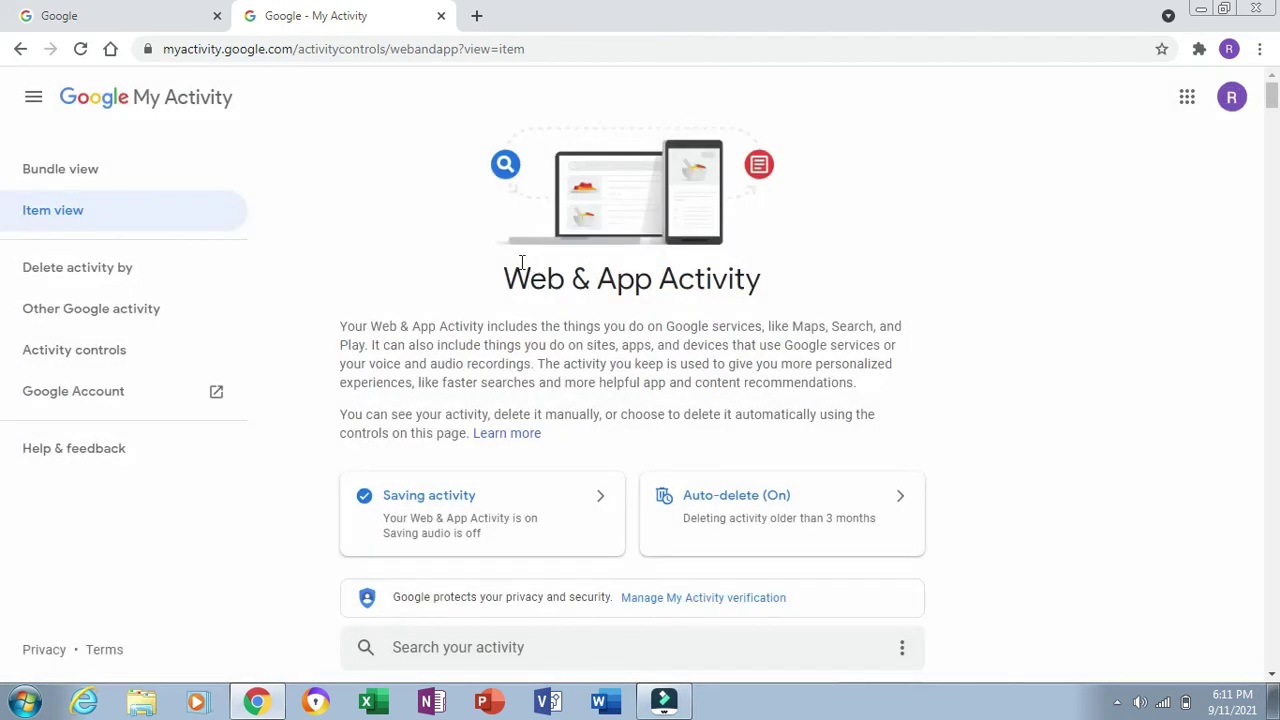
pyautogui.scroll(-10, 543, 432)
pyautogui.scroll(5, 543, 432)
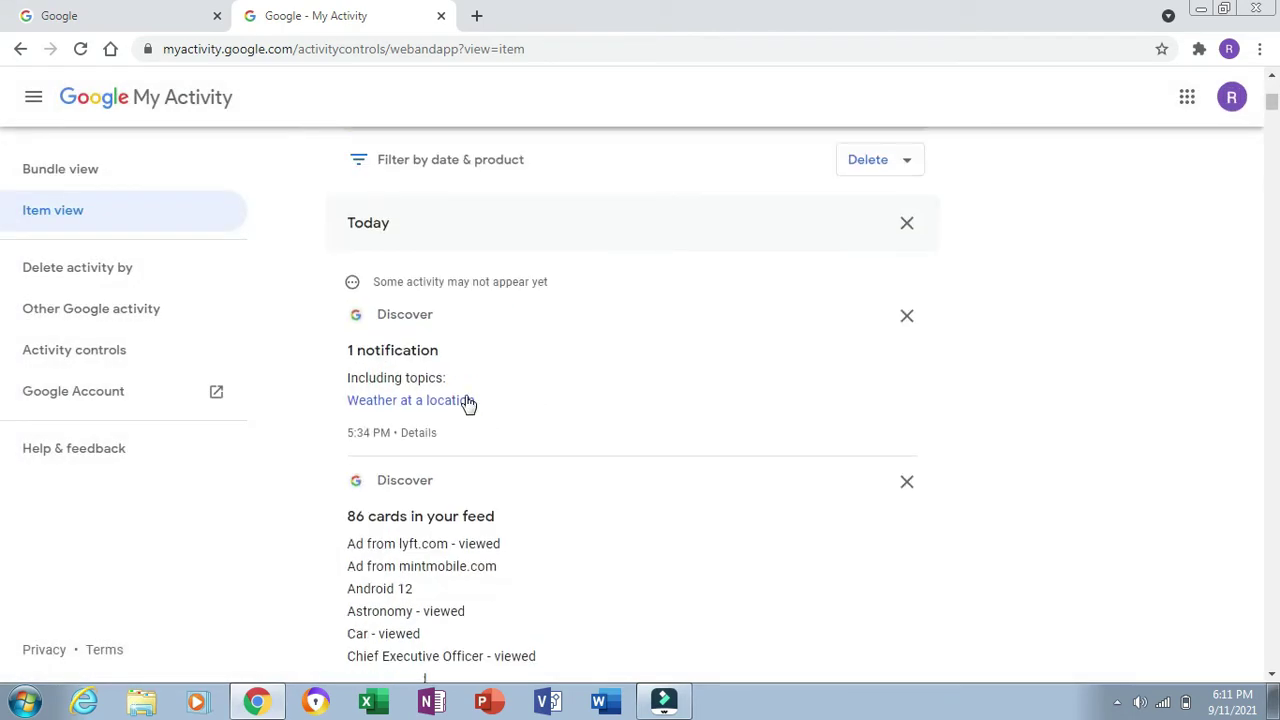
pyautogui.scroll(-10, 474, 467)
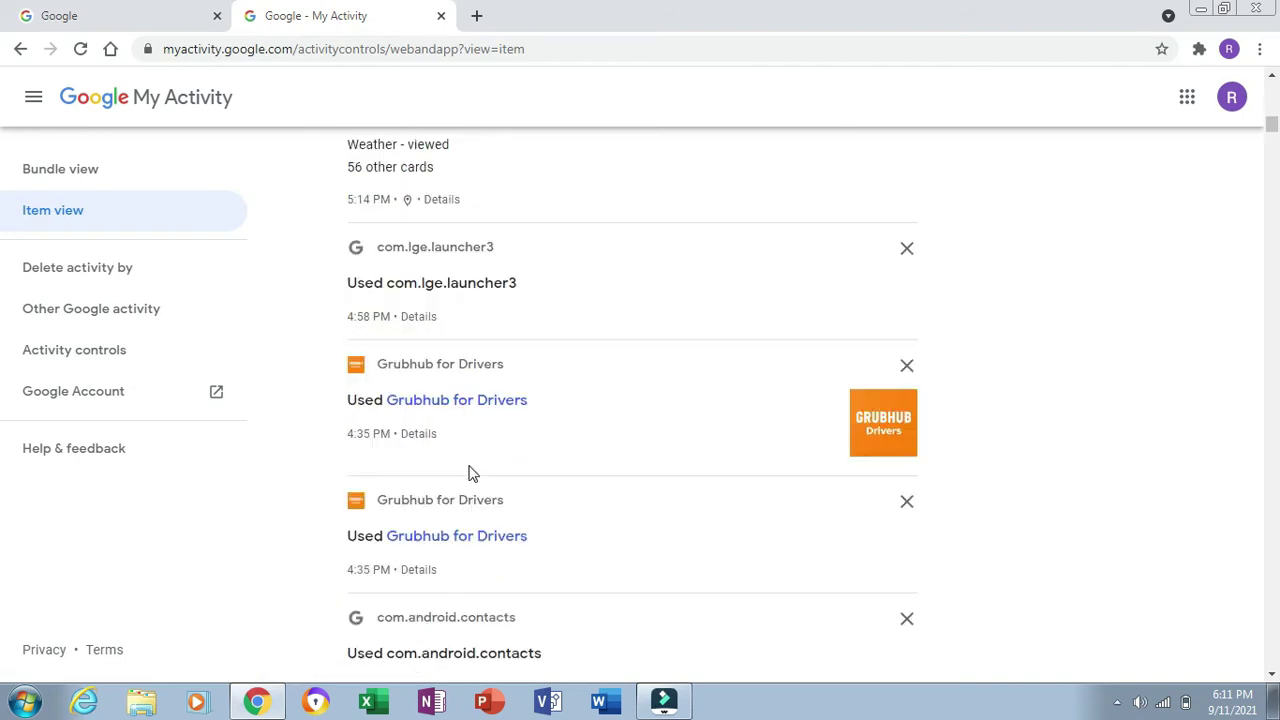
pyautogui.scroll(5, 472, 472)
pyautogui.scroll(5, 471, 471)
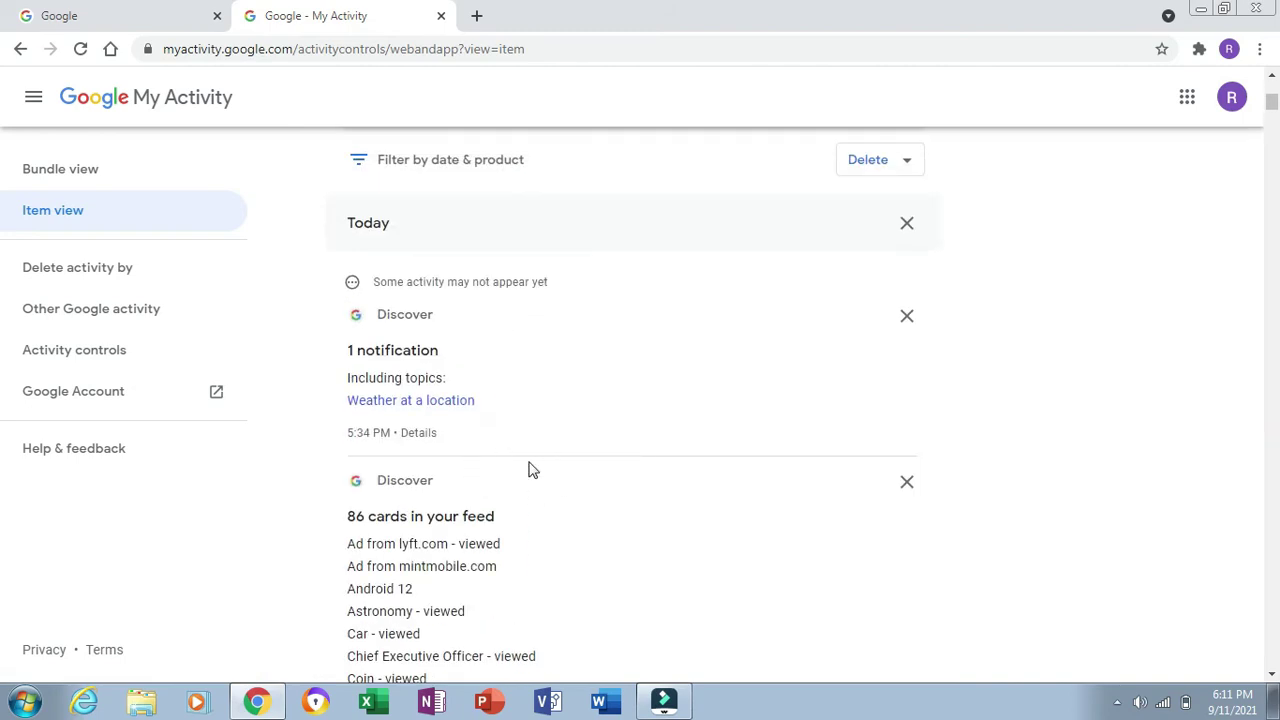
pyautogui.scroll(-10, 466, 537)
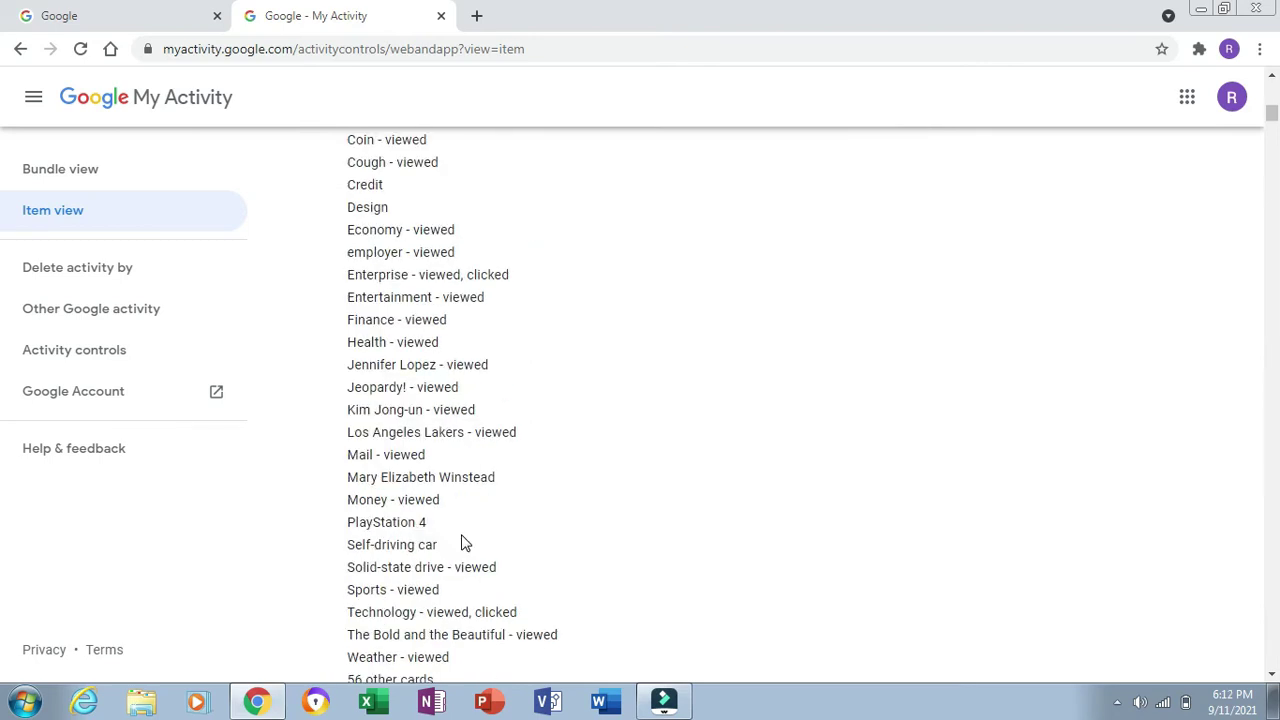
pyautogui.scroll(15, 461, 543)
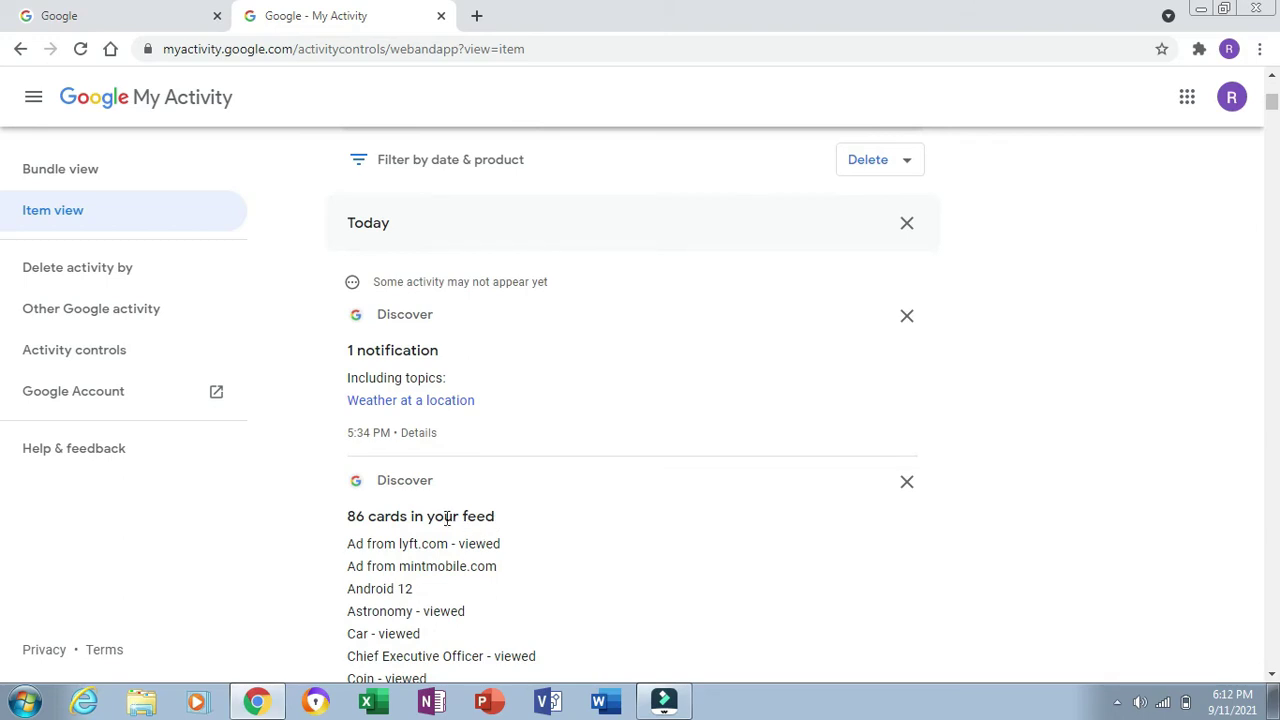
pyautogui.click(906, 481)
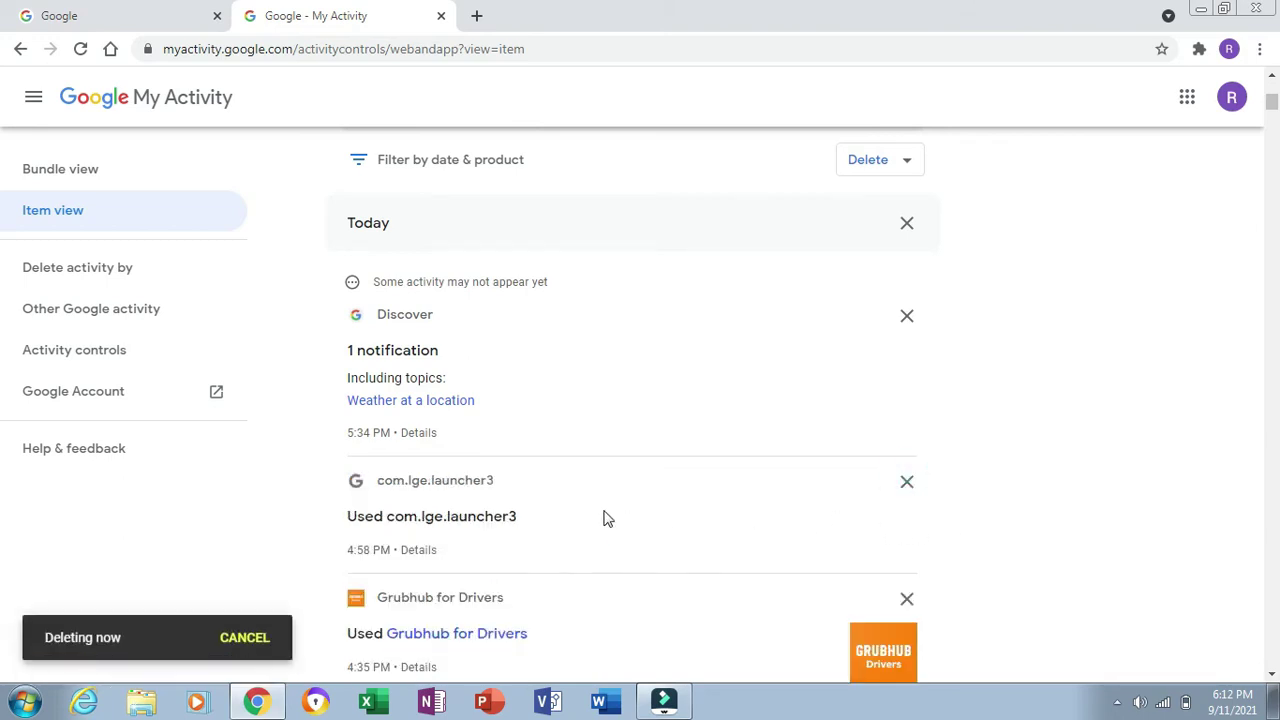
# Look through the remaining individual activity items and return the list to Bundle view
pyautogui.scroll(-8, 589, 511)
pyautogui.scroll(-10, 589, 509)
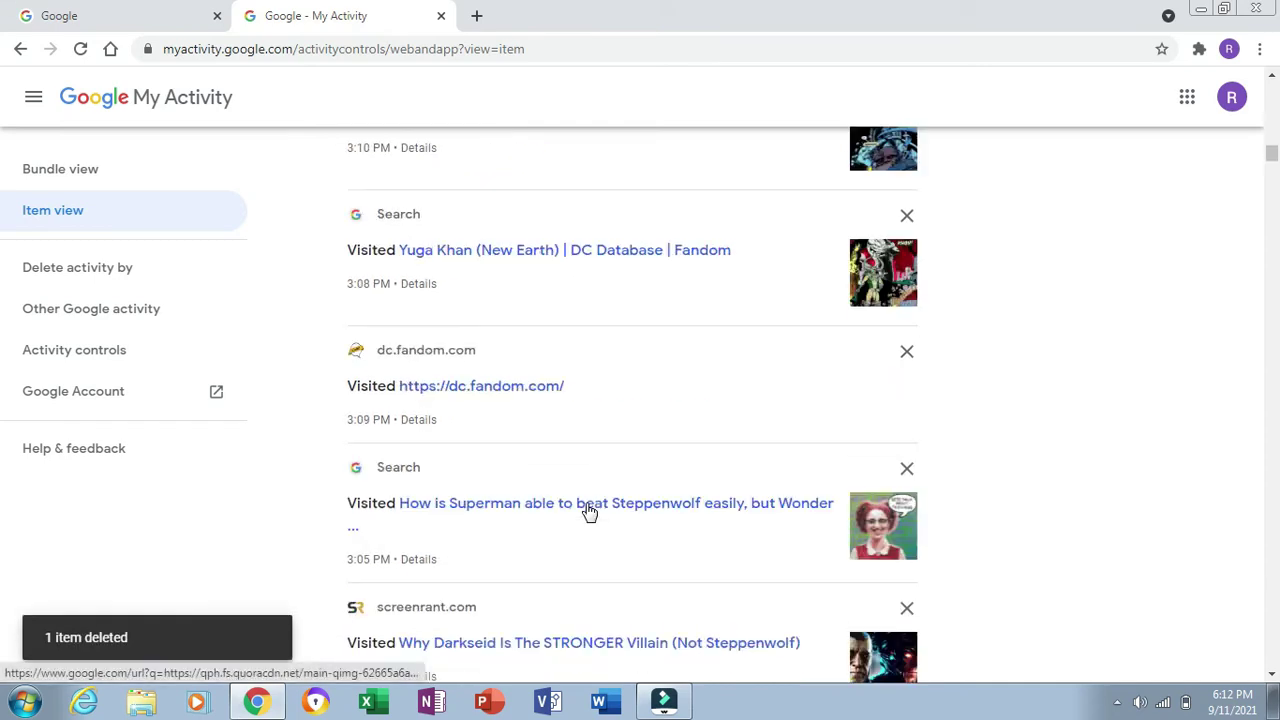
pyautogui.press('Home')
pyautogui.scroll(-15, 588, 510)
pyautogui.press('Home')
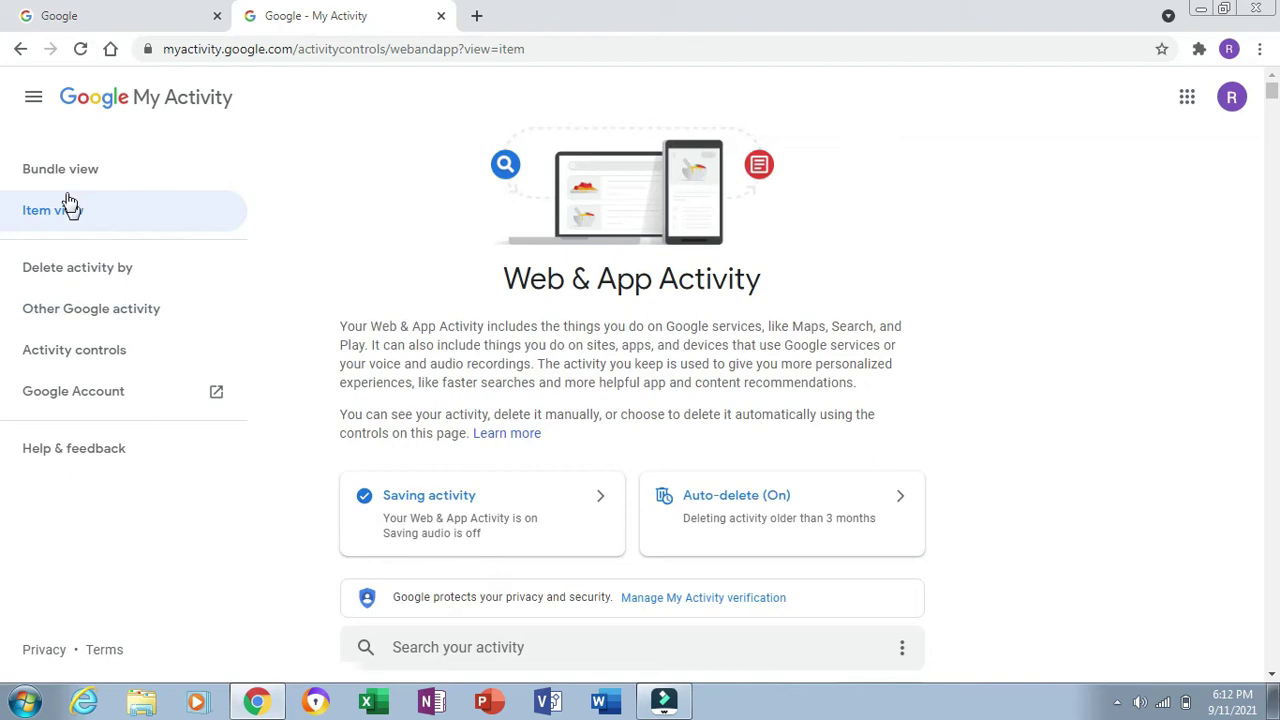
pyautogui.click(66, 172)
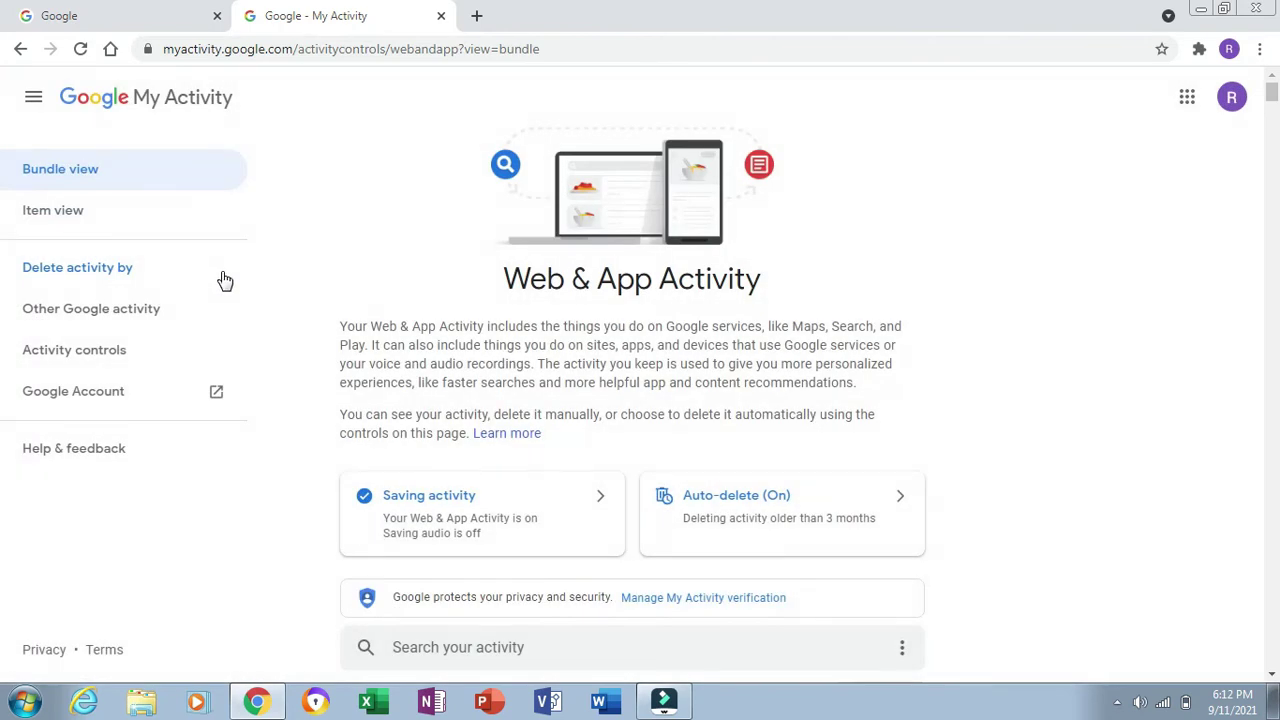
# Open the Google Account's Data & privacy page and view the Location History activity controls
pyautogui.click(90, 392)
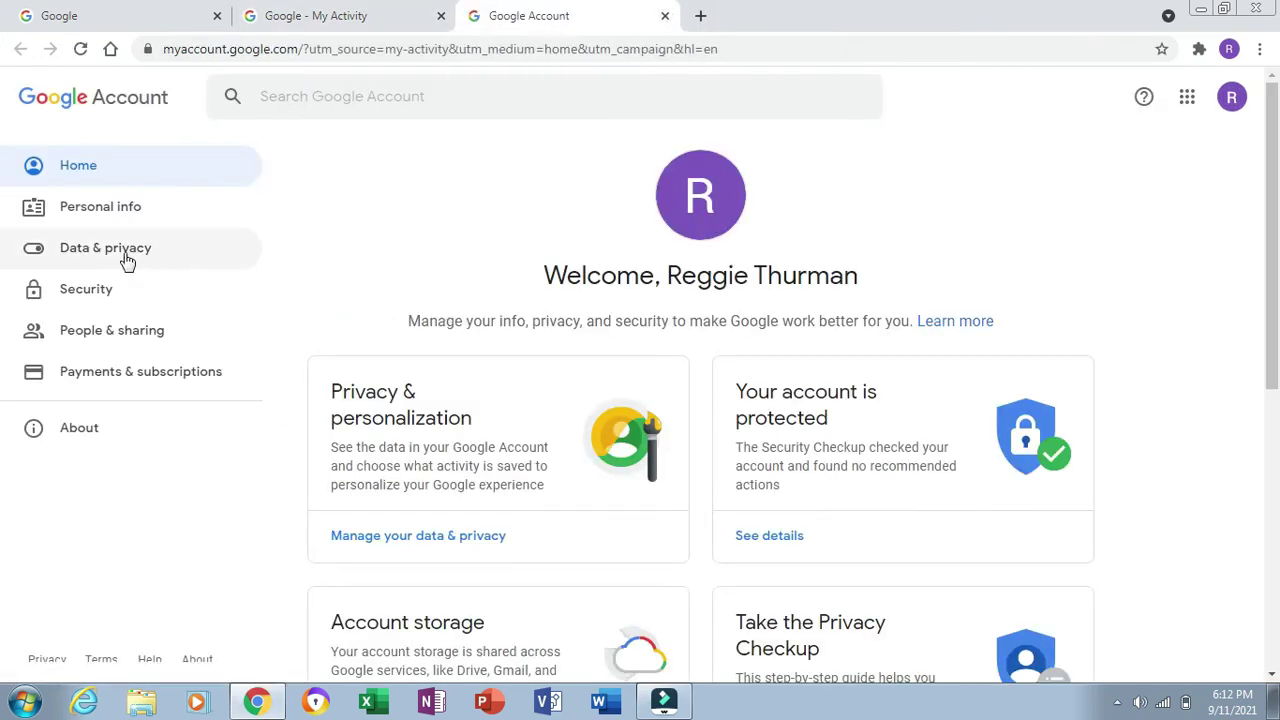
pyautogui.click(120, 258)
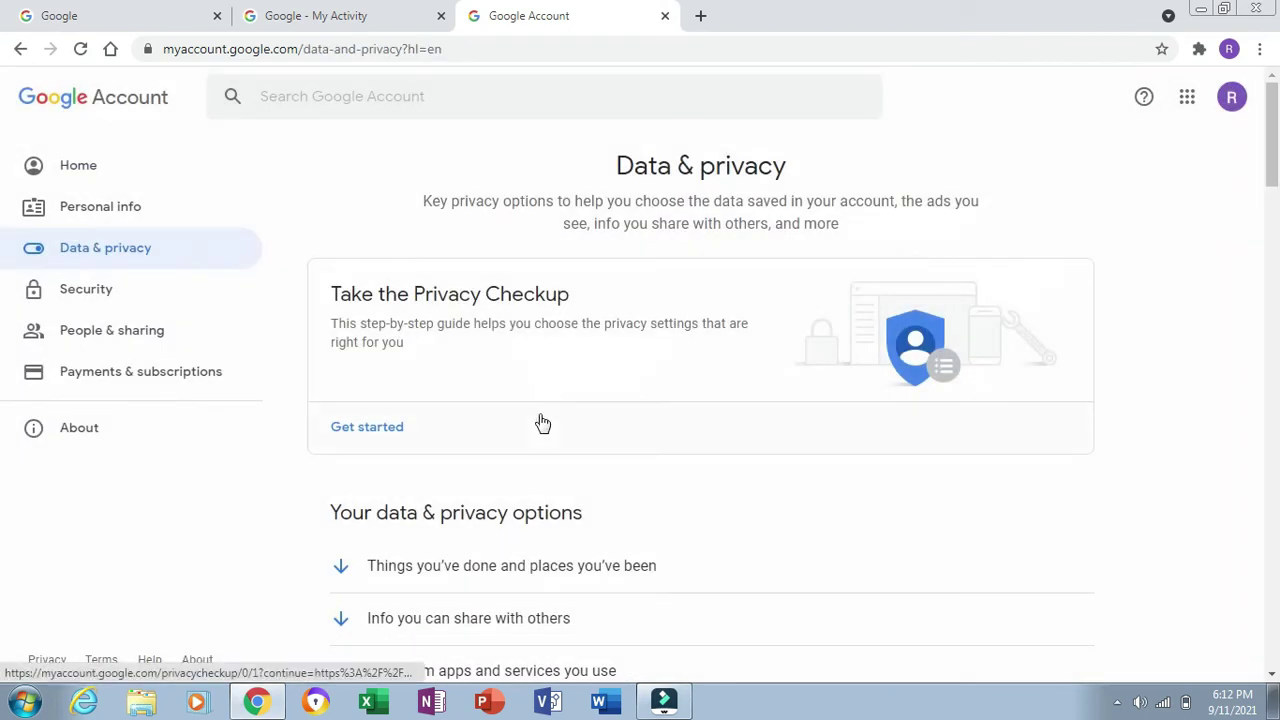
pyautogui.scroll(-10, 541, 425)
pyautogui.scroll(5, 541, 440)
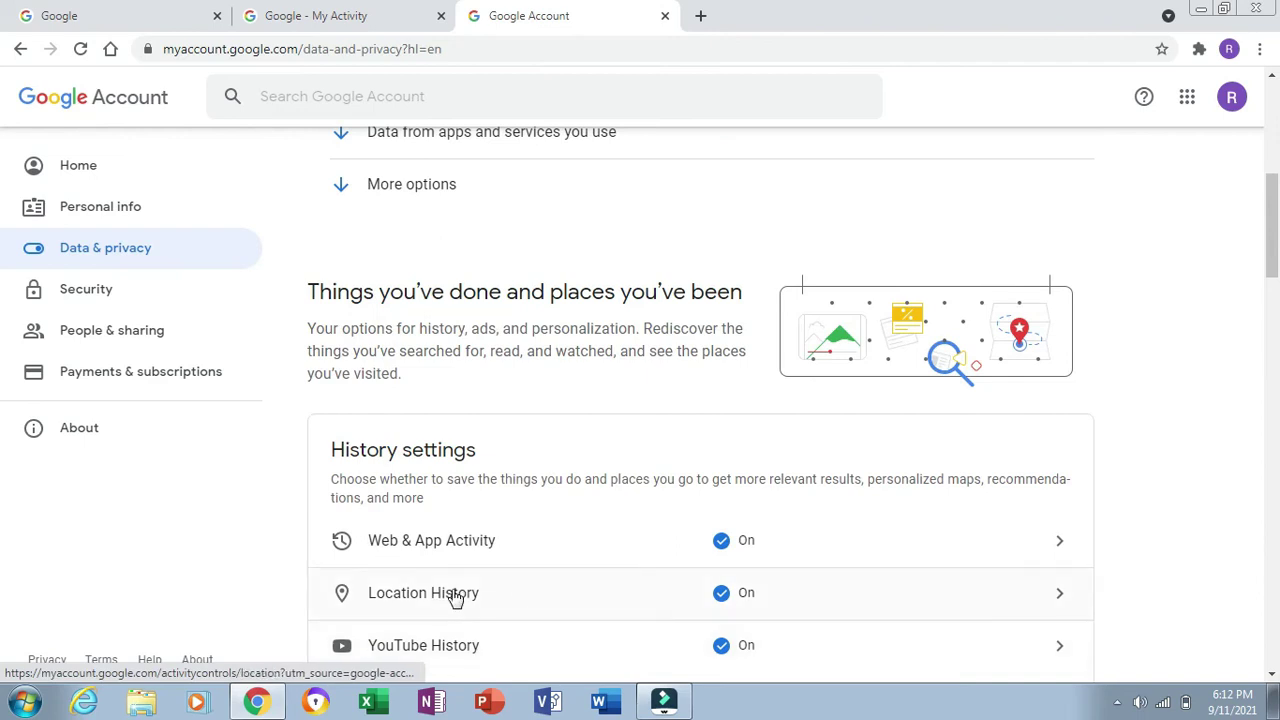
pyautogui.click(1061, 596)
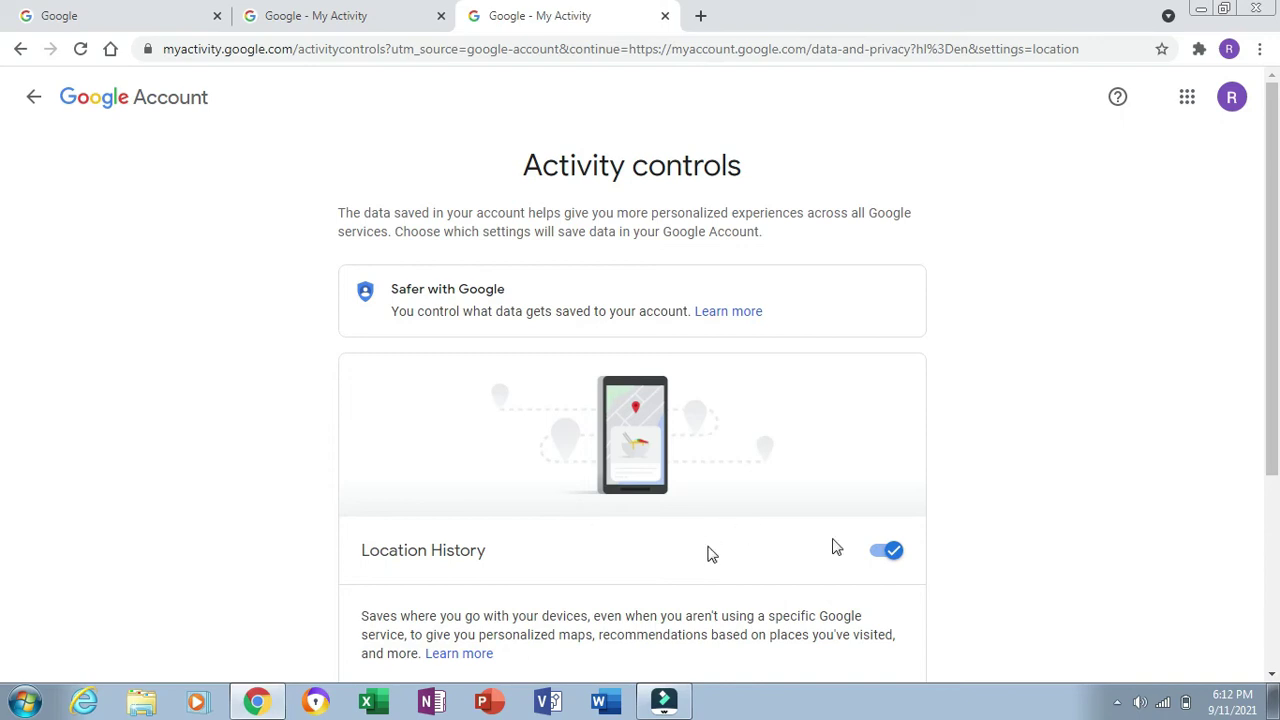
pyautogui.moveTo(1274, 448); pyautogui.dragTo(1274, 591)
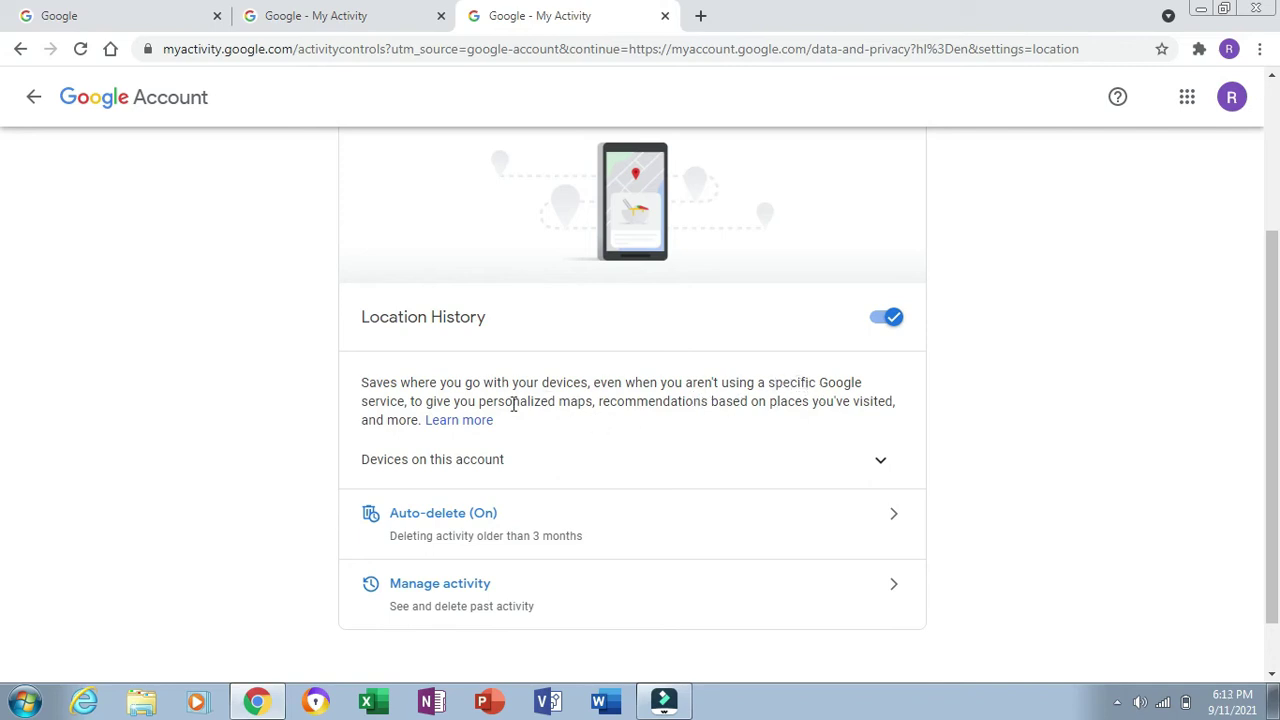
# Read the Pause Location History notice and open its maps.google.com/timeline link in a new tab
pyautogui.click(885, 320)
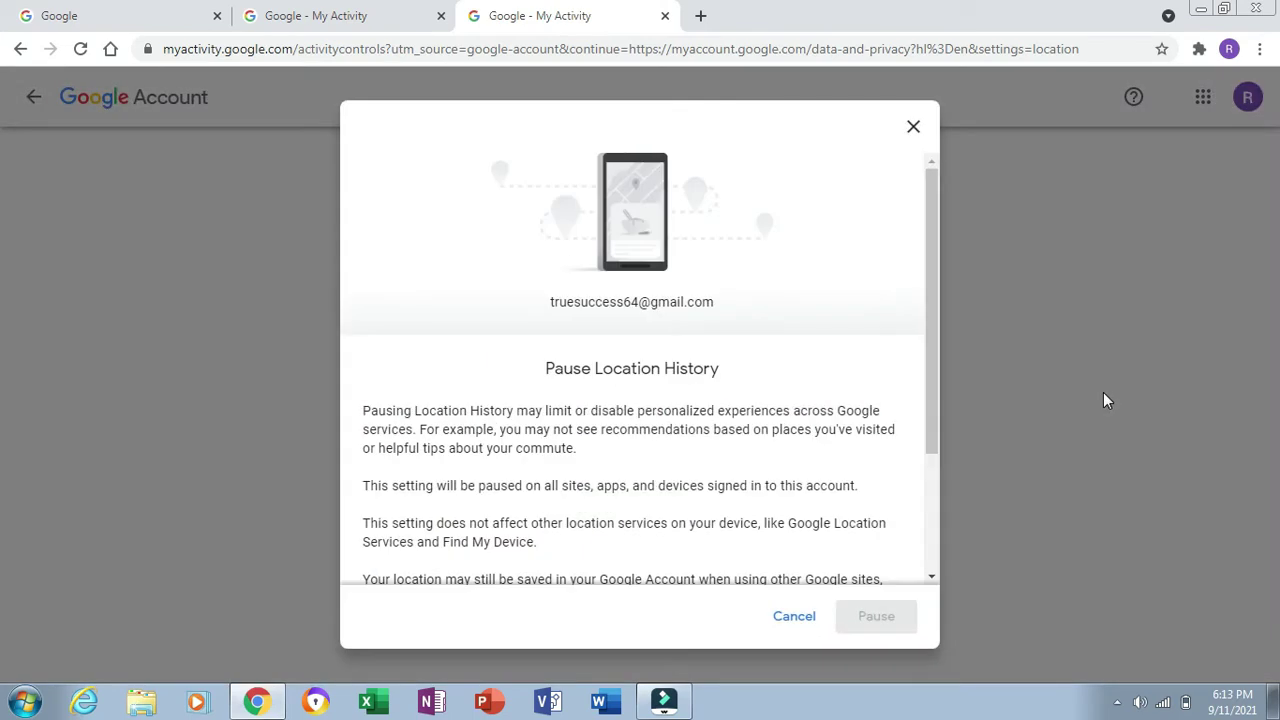
pyautogui.moveTo(929, 391); pyautogui.dragTo(939, 527)
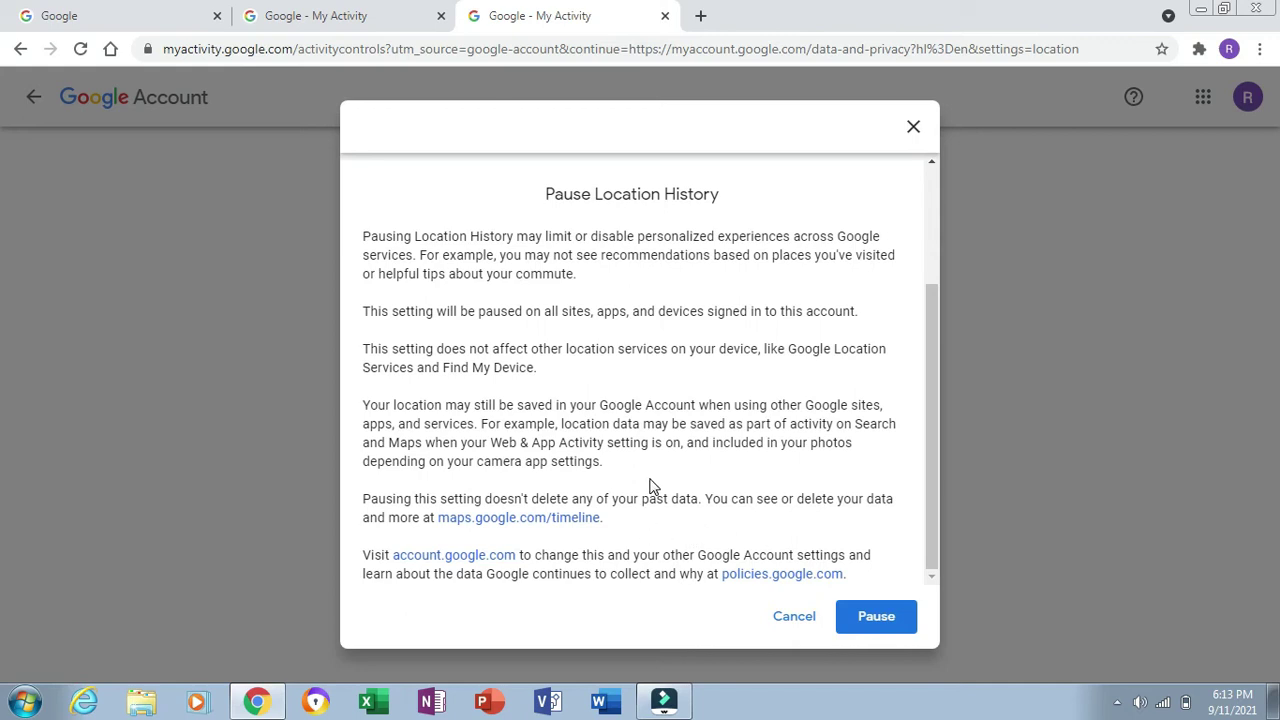
pyautogui.rightClick(532, 527)
pyautogui.click(572, 531)
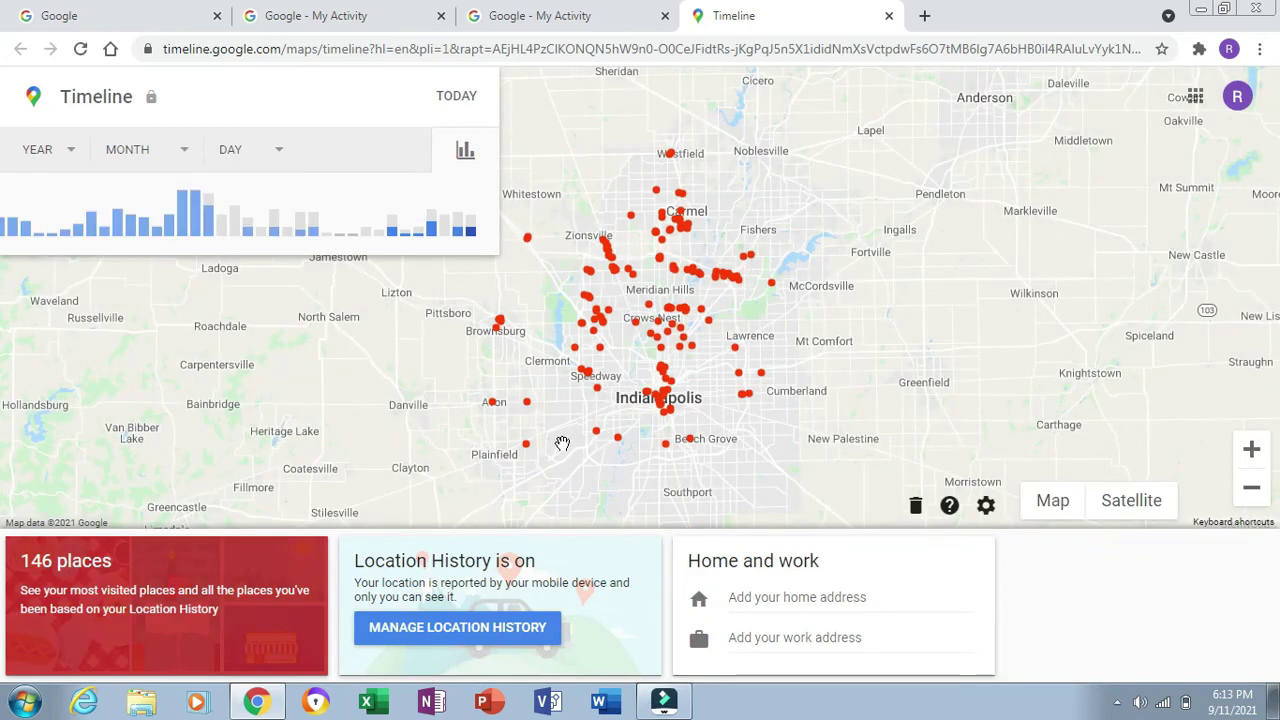
# Open the Location History controls from the Timeline and pause Location History after reading the notice through
pyautogui.click(481, 636)
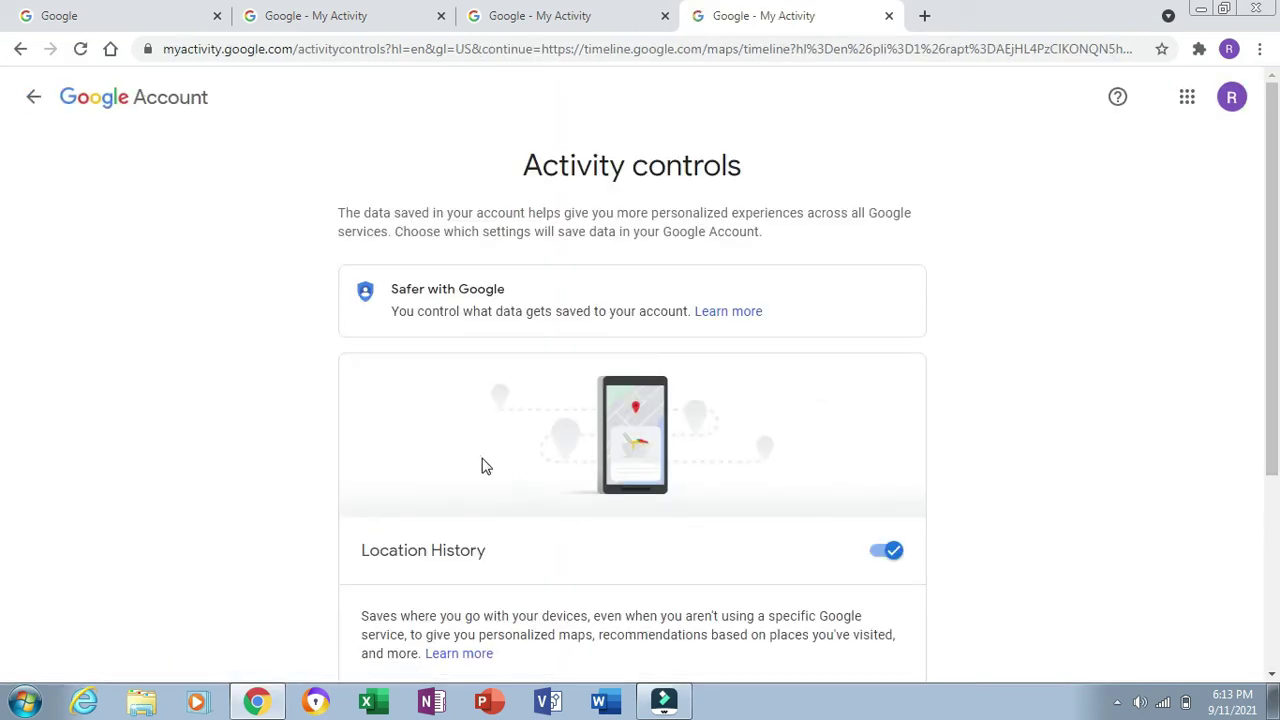
pyautogui.scroll(-3, 502, 465)
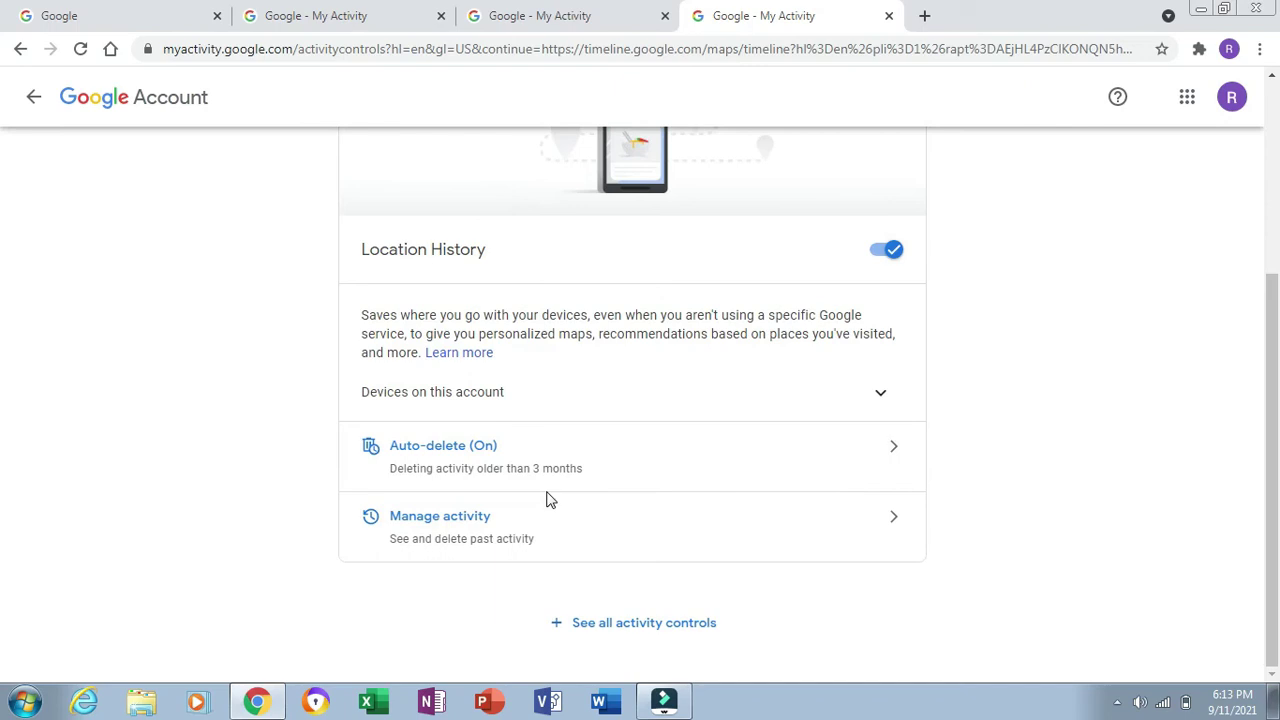
pyautogui.scroll(3, 546, 500)
pyautogui.click(884, 550)
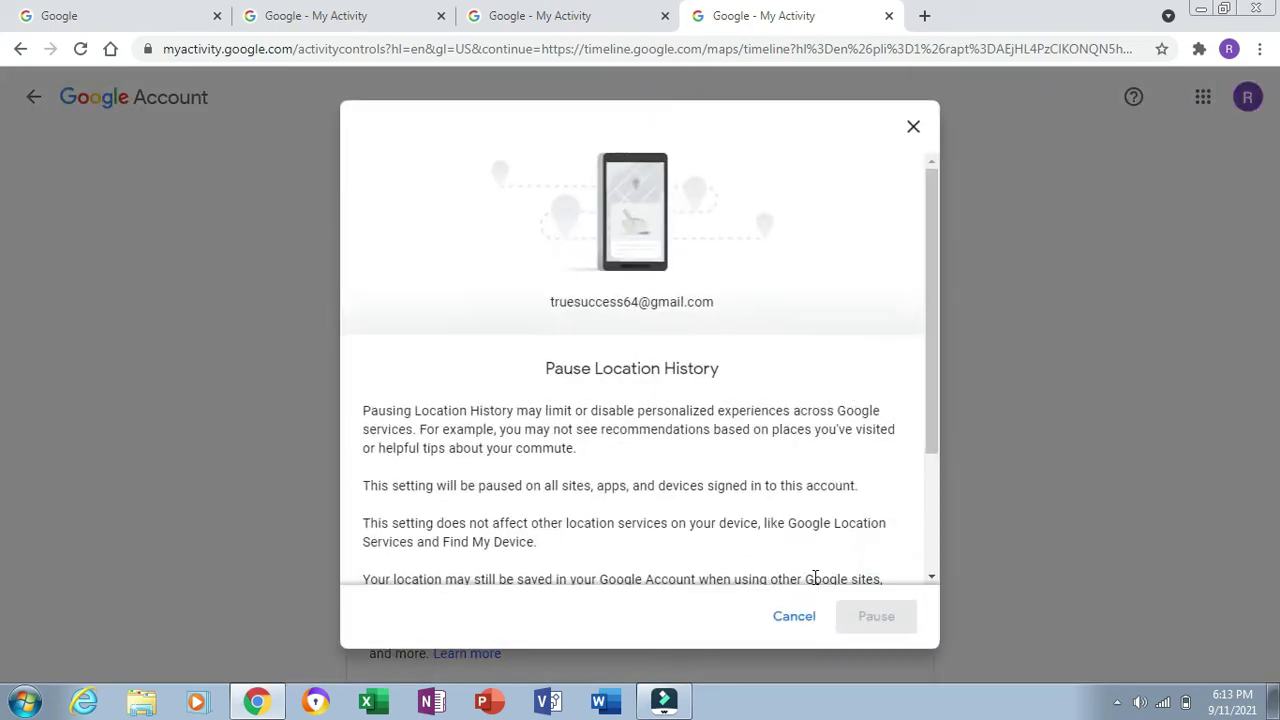
pyautogui.click(868, 614)
pyautogui.scroll(-3, 933, 436)
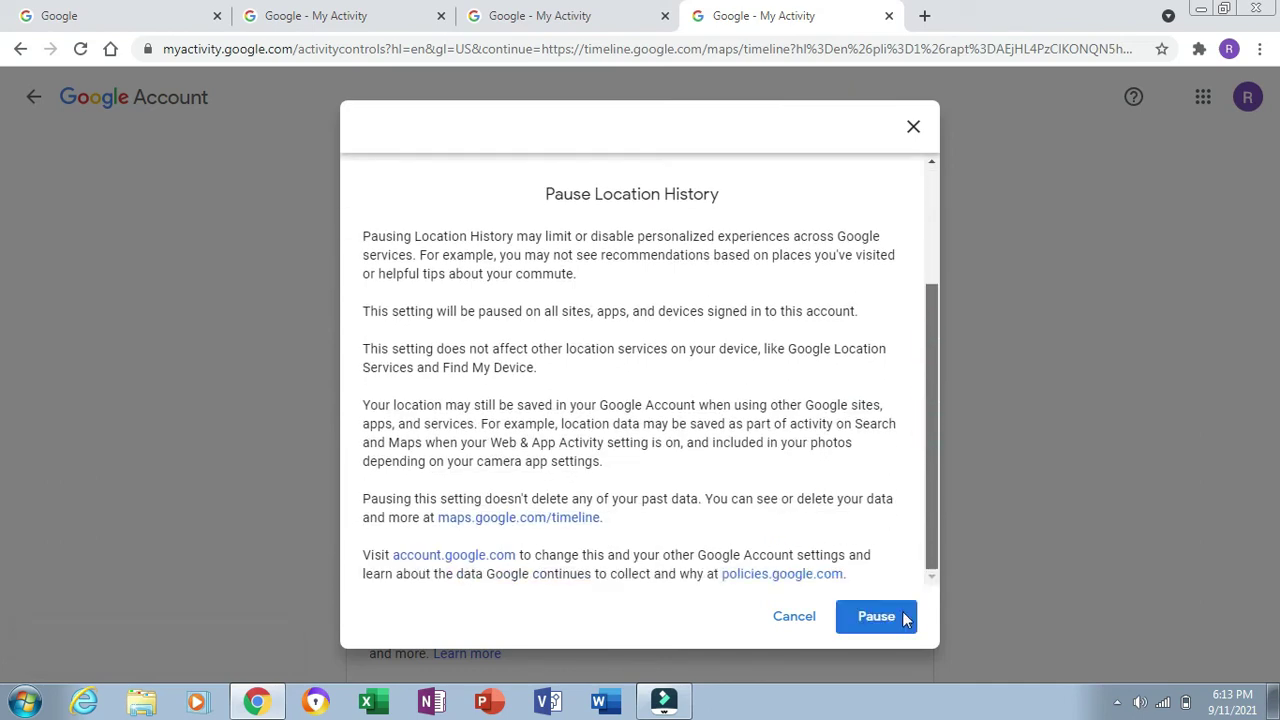
pyautogui.click(877, 622)
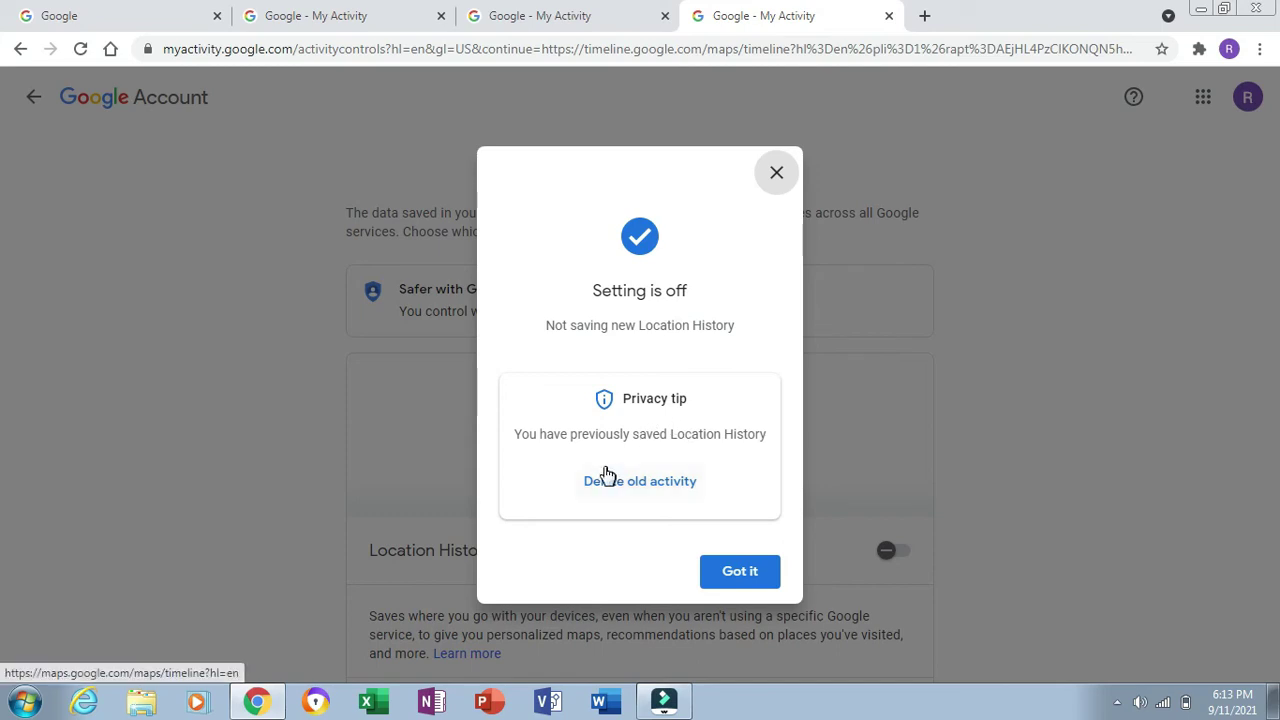
pyautogui.click(760, 571)
# Turn Location History back on in the activity controls after reading its notice, and dismiss the confirmation
pyautogui.scroll(-3, 777, 569)
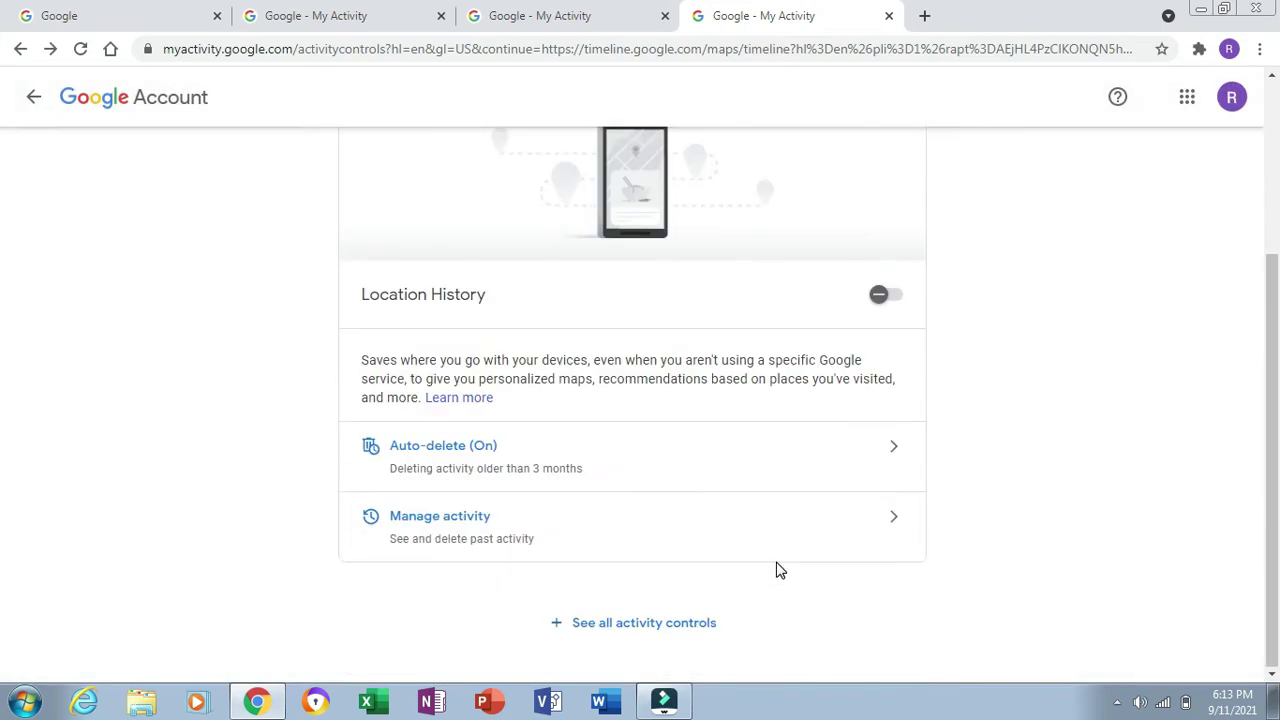
pyautogui.scroll(3, 770, 569)
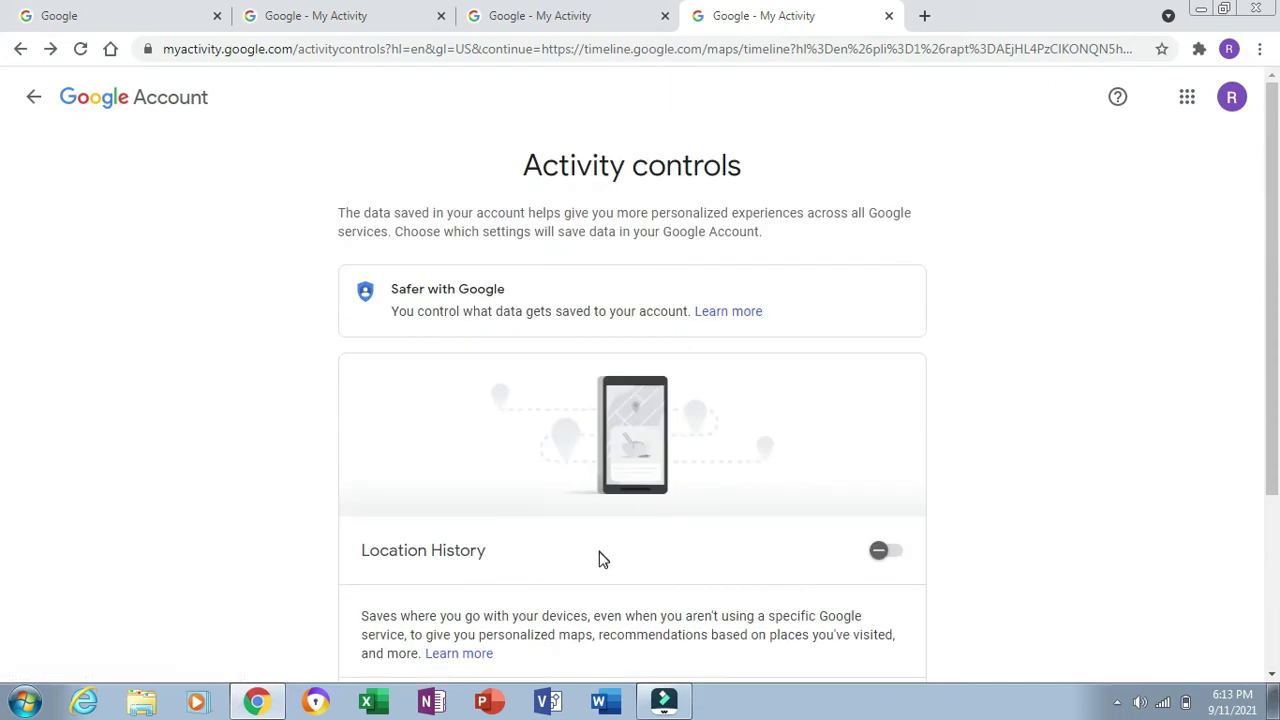
pyautogui.click(880, 551)
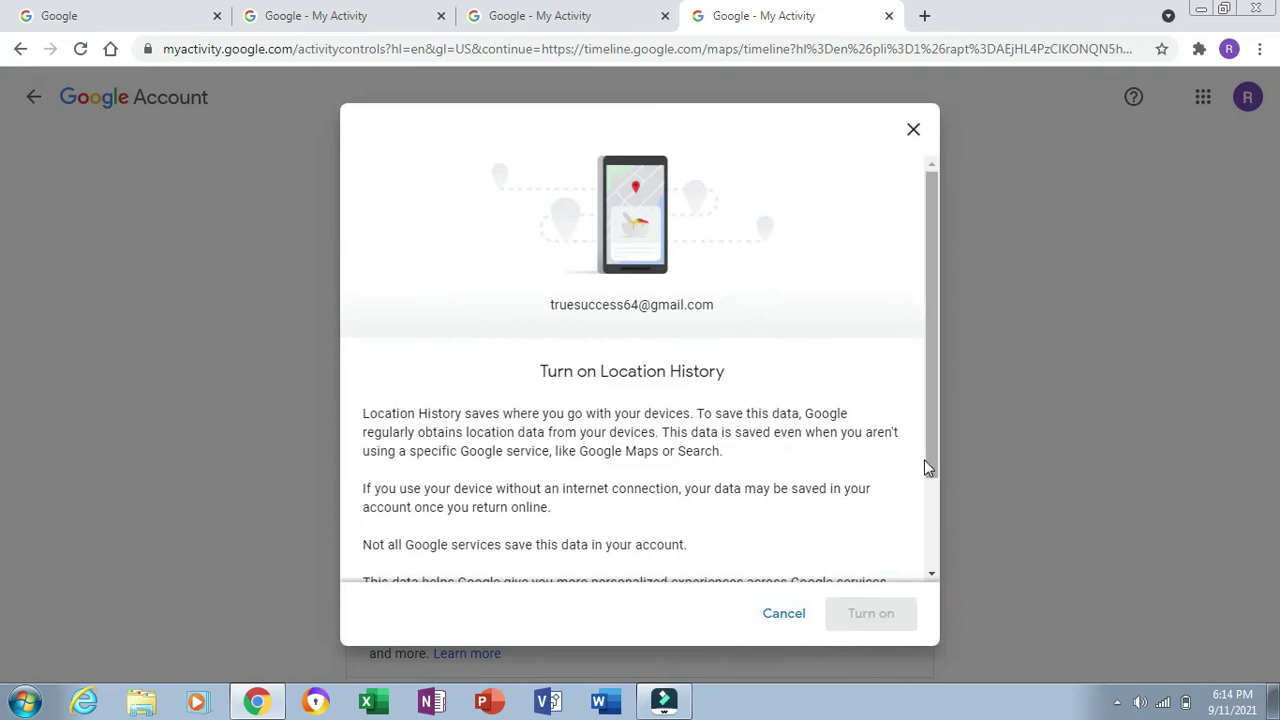
pyautogui.scroll(-3, 930, 460)
pyautogui.click(874, 630)
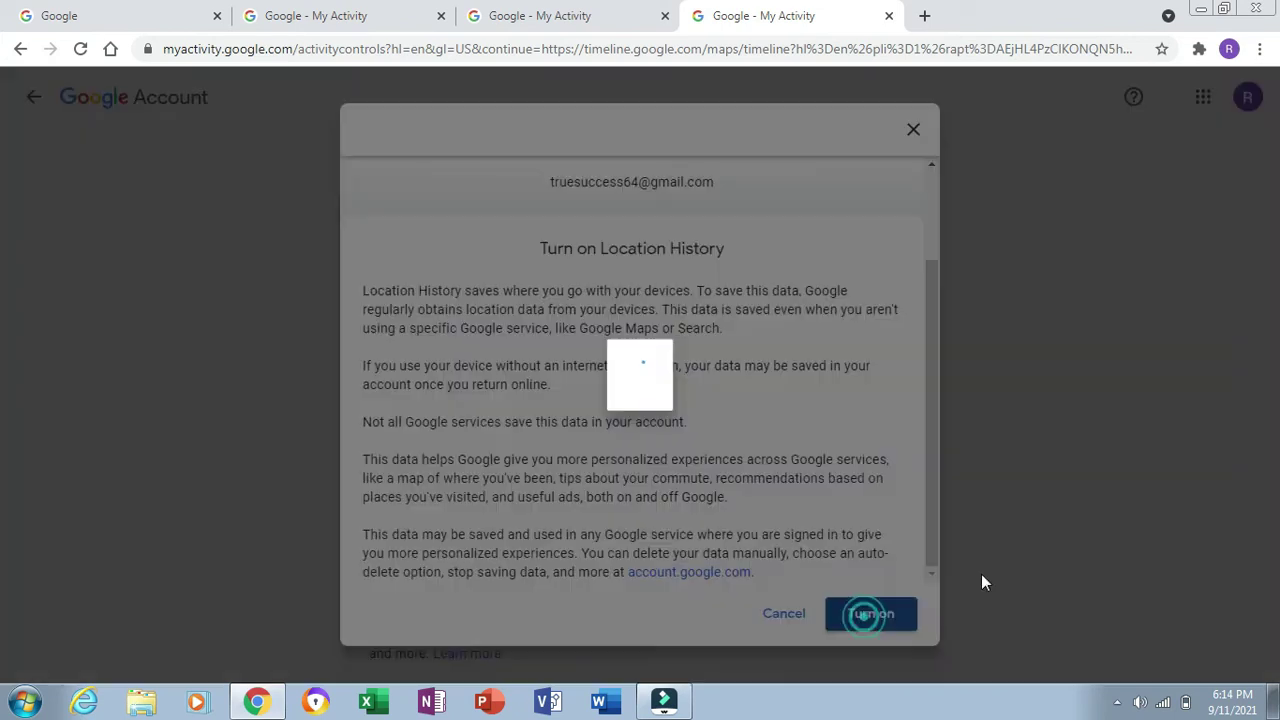
pyautogui.click(742, 560)
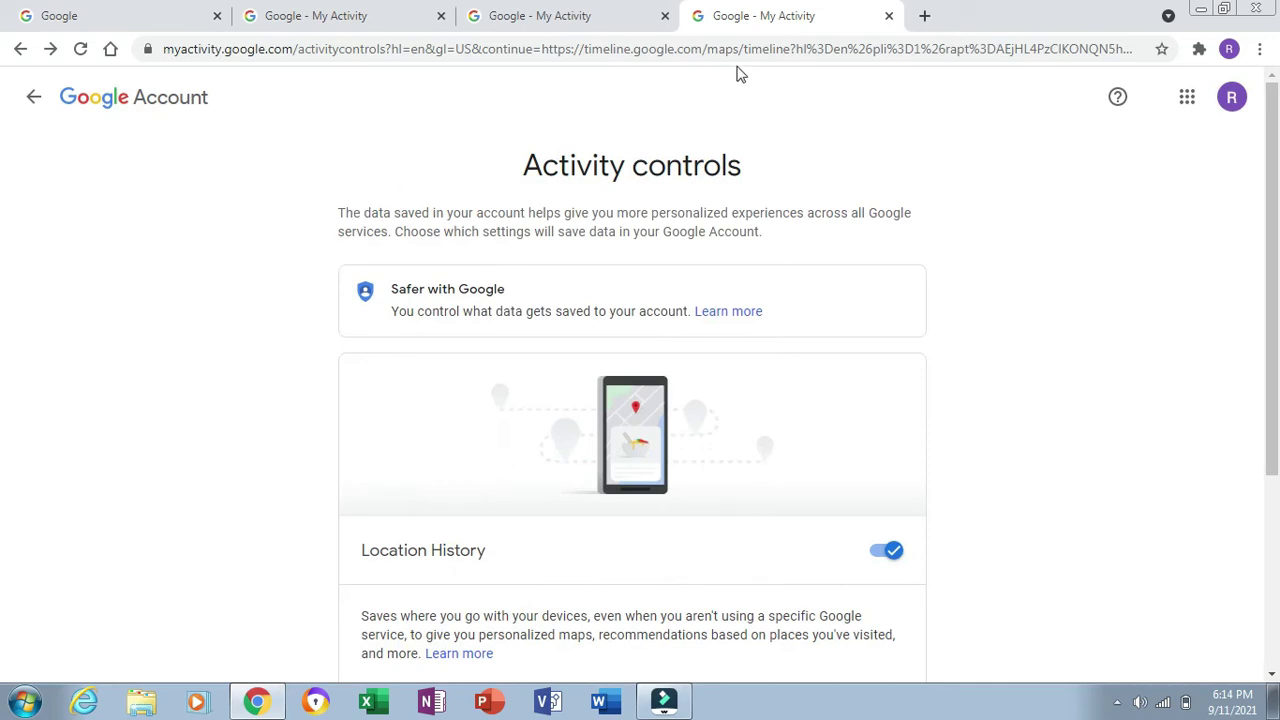
# Close both Location History tabs, dismissing the open Pause Location History notice without pausing
pyautogui.click(888, 16)
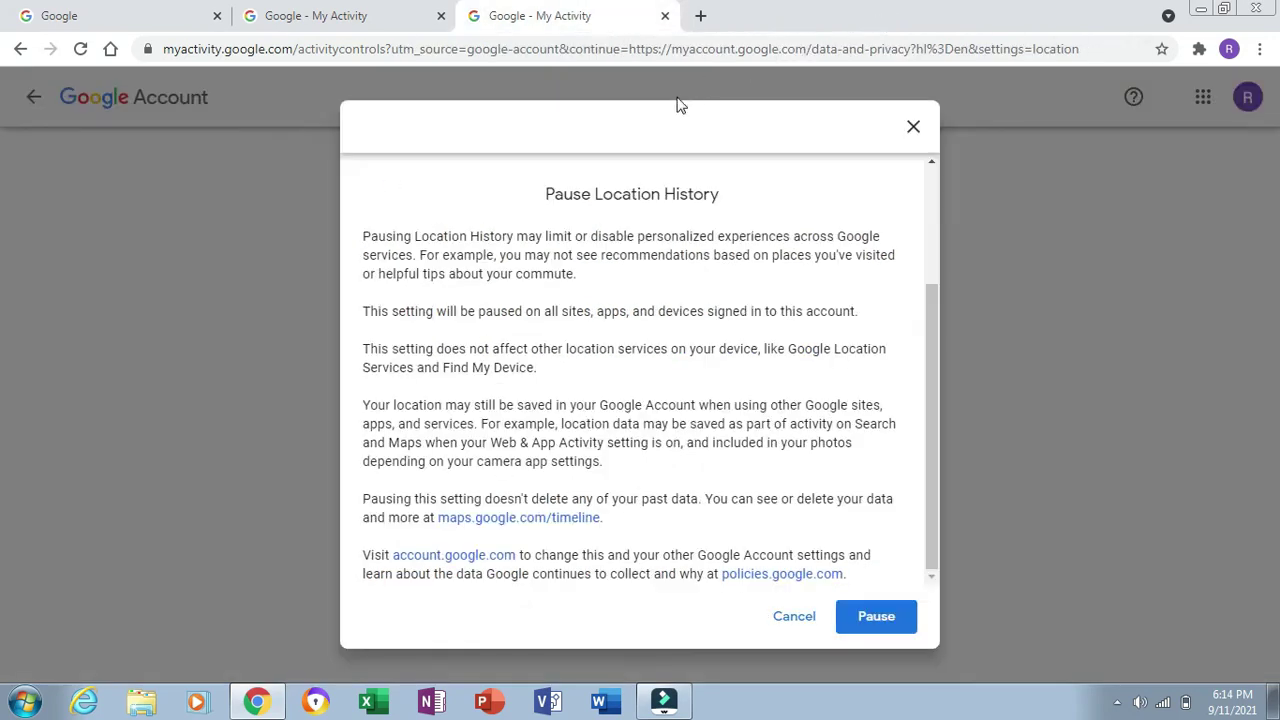
pyautogui.click(913, 126)
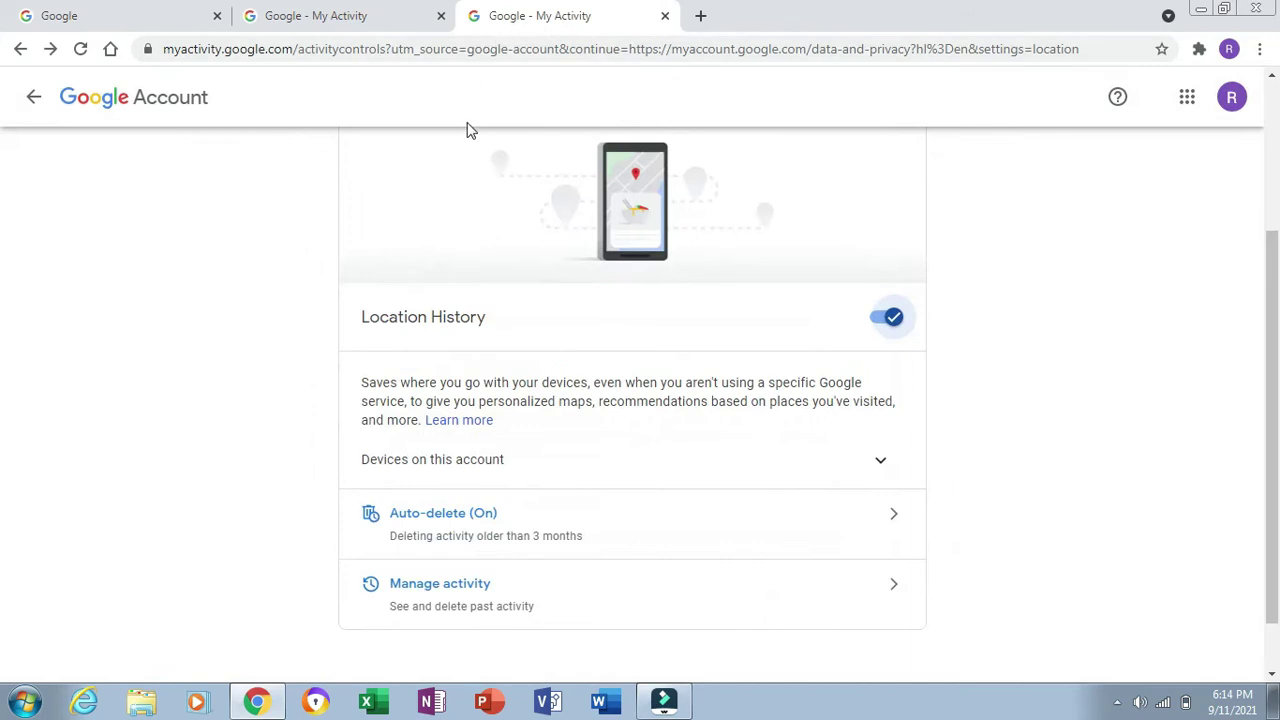
pyautogui.scroll(-1, 523, 312)
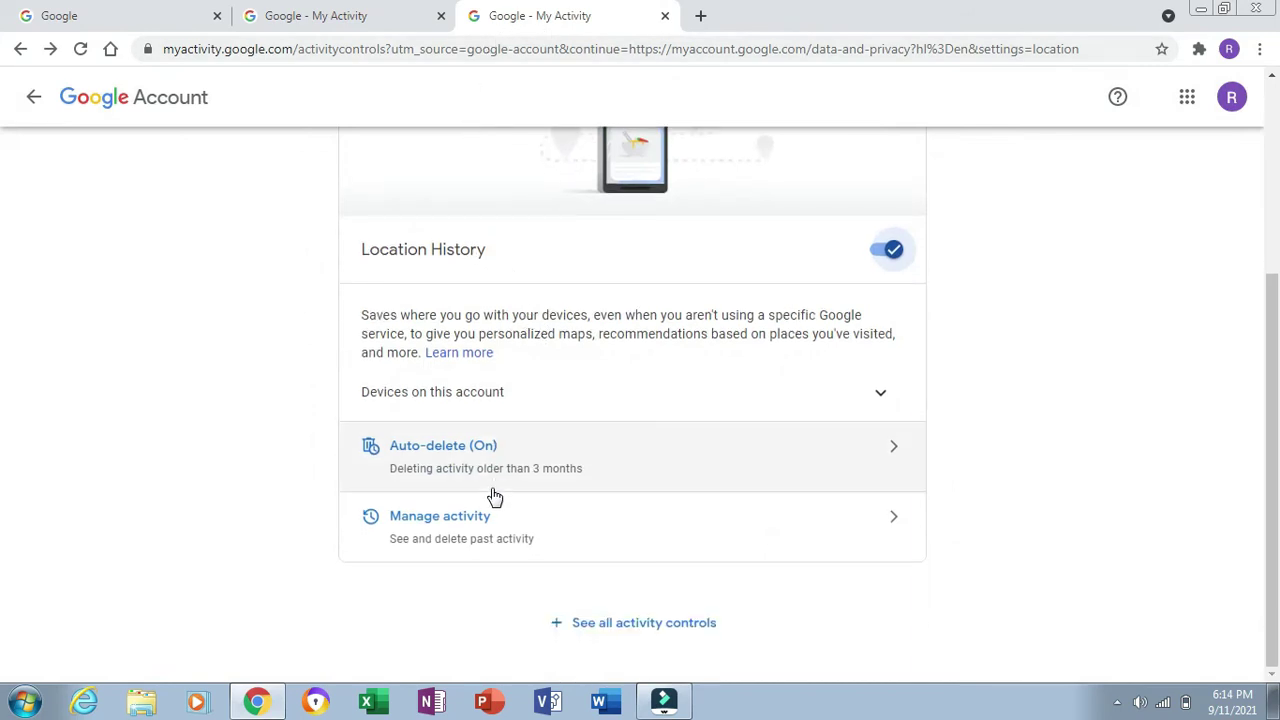
pyautogui.click(665, 16)
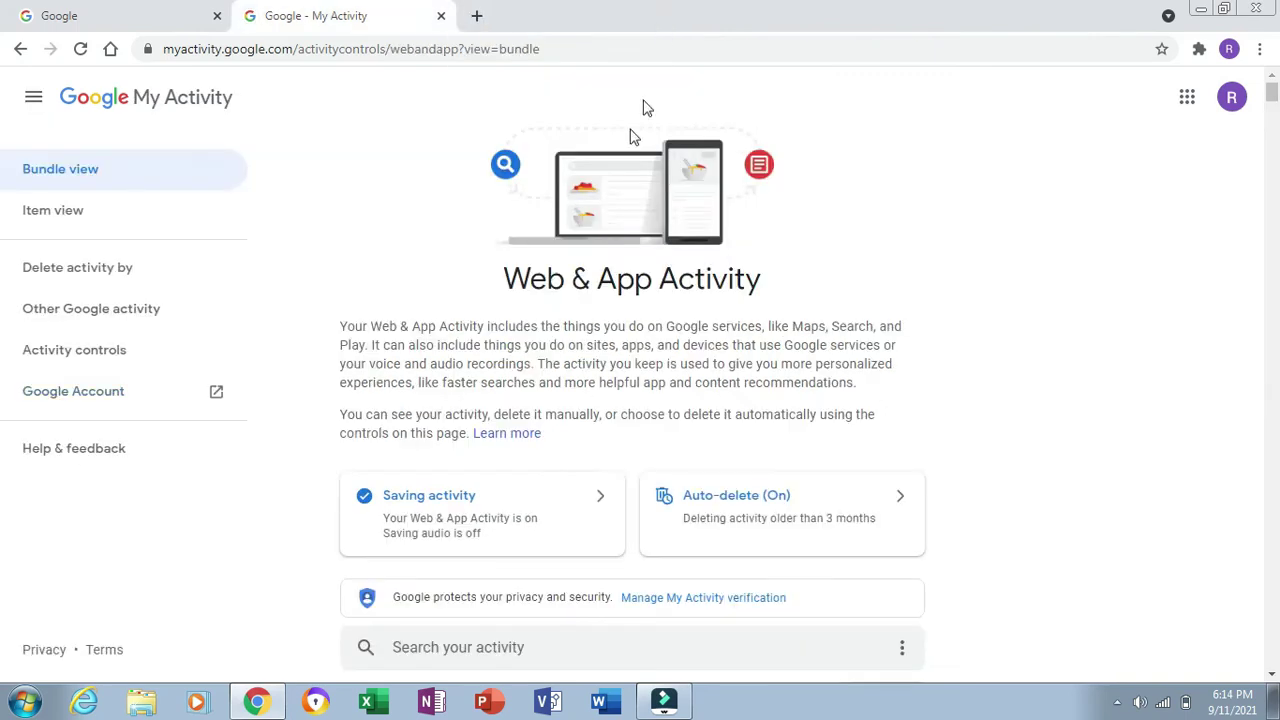
# Open Activity controls from My Activity and look through its sections down to YouTube History and Ad personalization
pyautogui.scroll(-20, 557, 446)
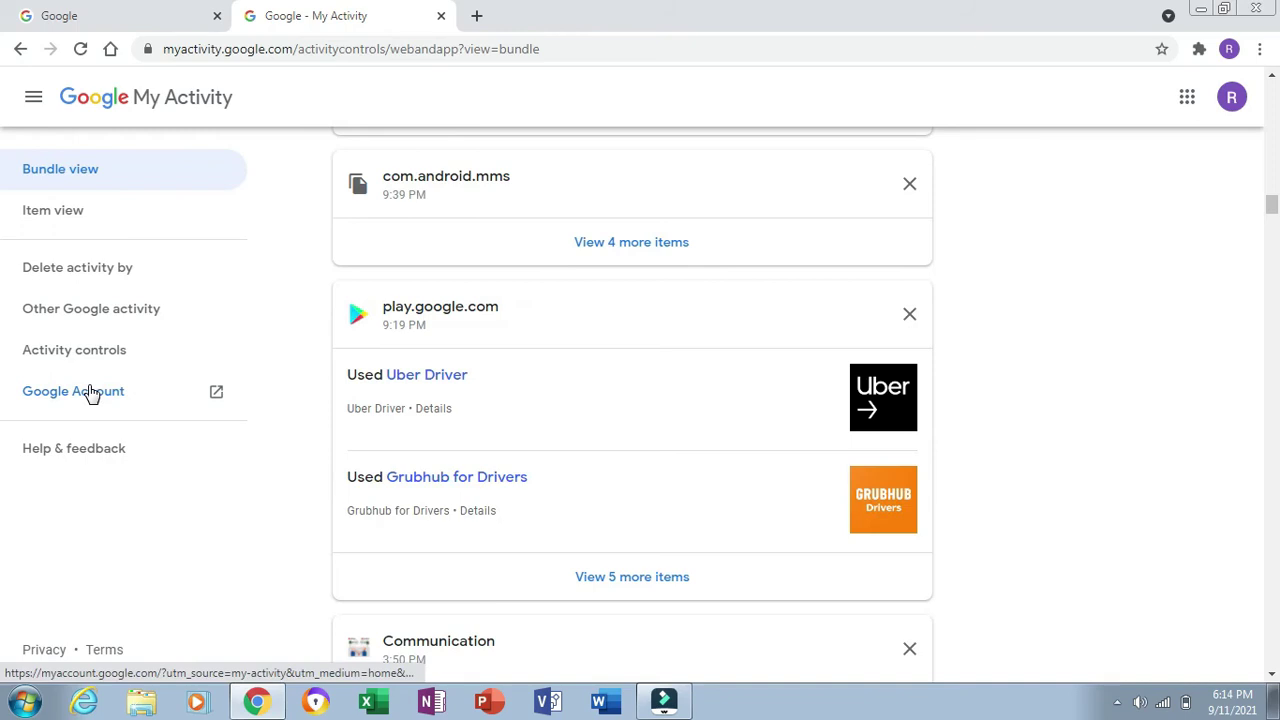
pyautogui.click(86, 350)
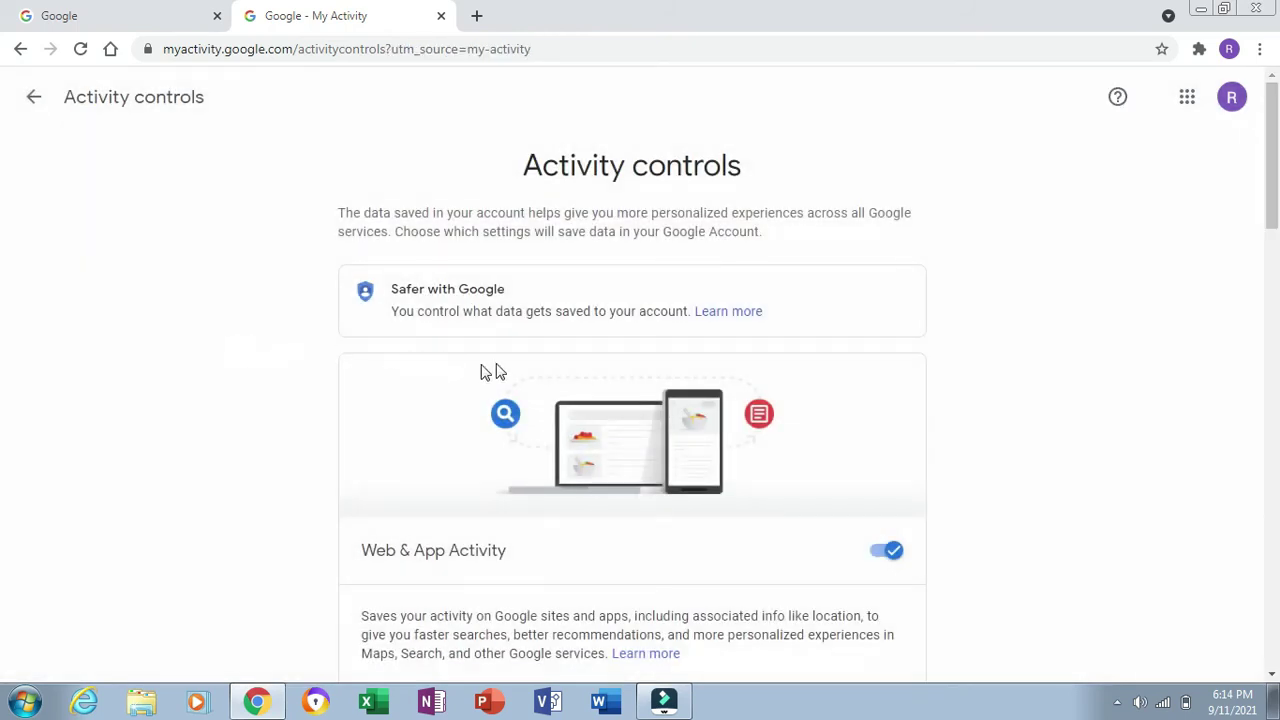
pyautogui.scroll(-5, 500, 355)
pyautogui.scroll(-13, 500, 357)
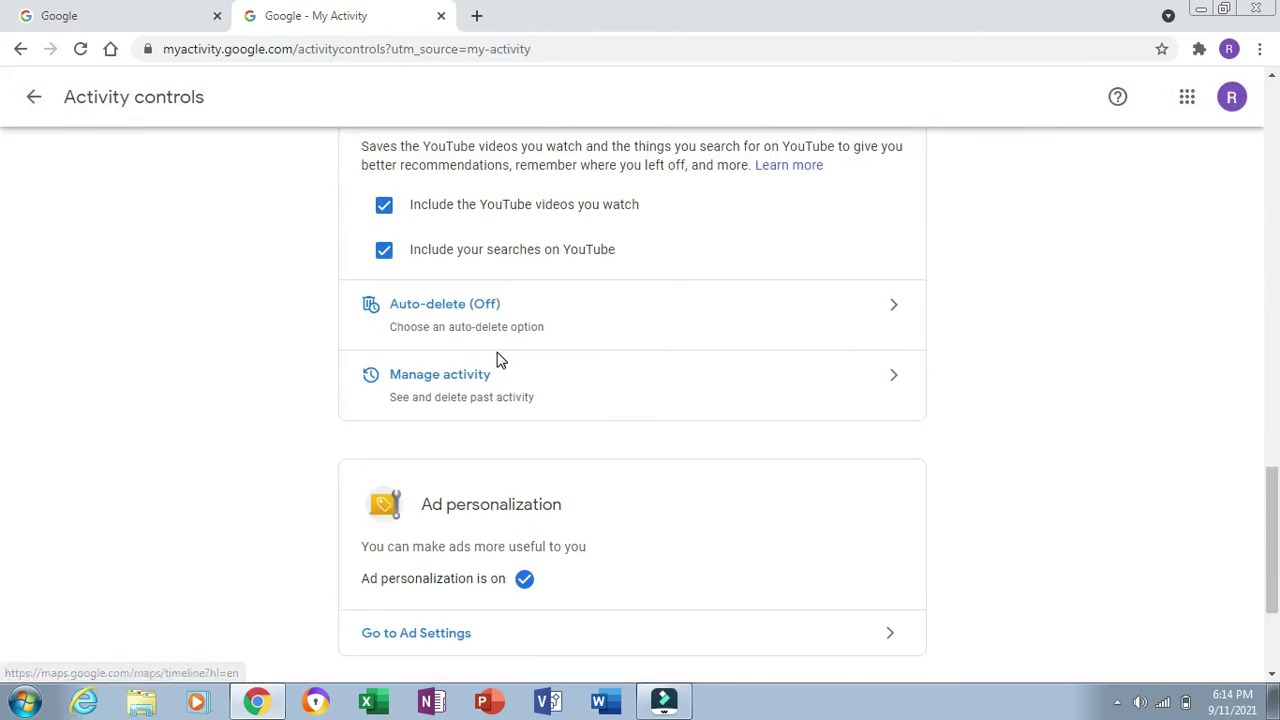
pyautogui.scroll(11, 496, 357)
pyautogui.scroll(-5, 496, 357)
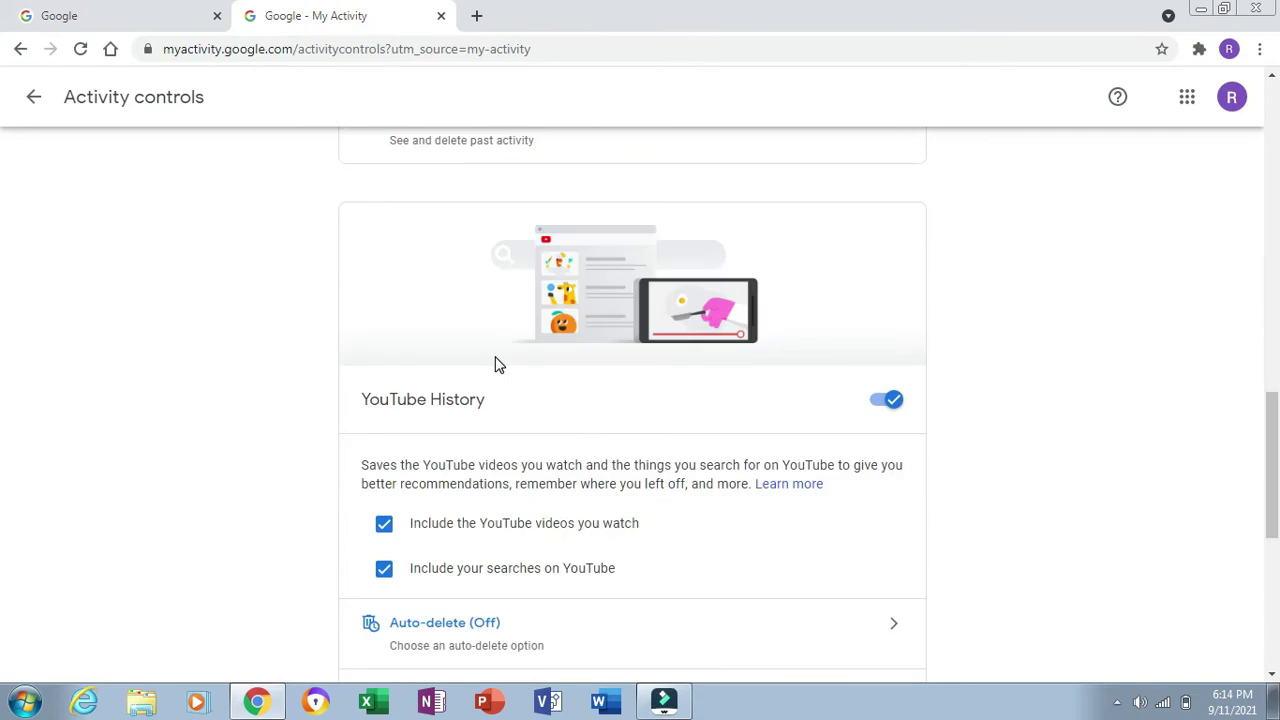
pyautogui.scroll(-5, 496, 365)
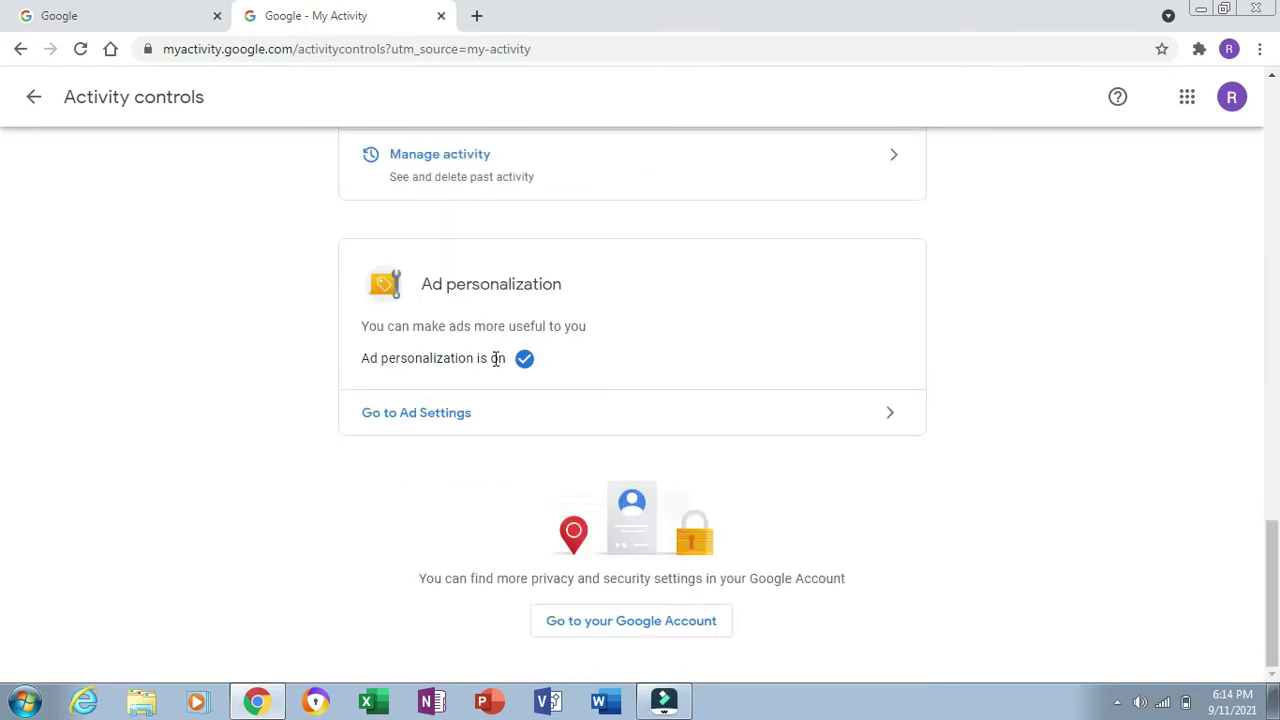
pyautogui.scroll(15, 496, 357)
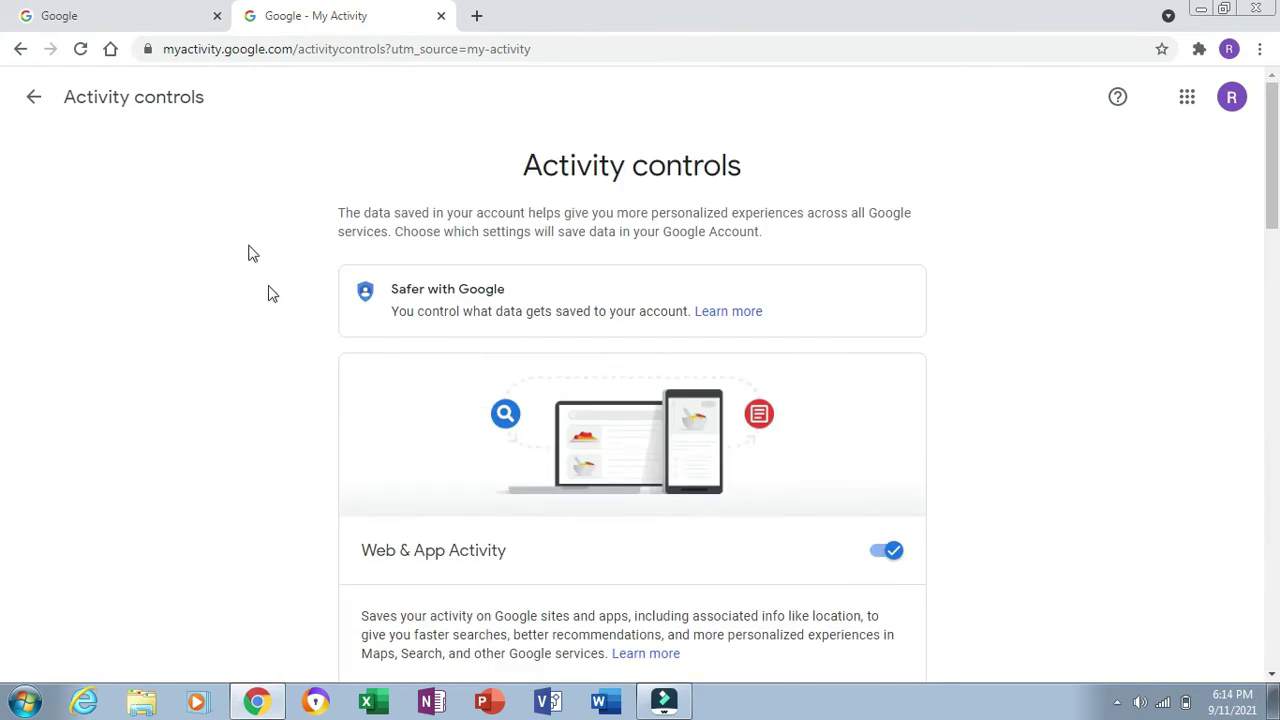
# Return to the Web & App Activity page and look through the bundled activity list
pyautogui.click(33, 97)
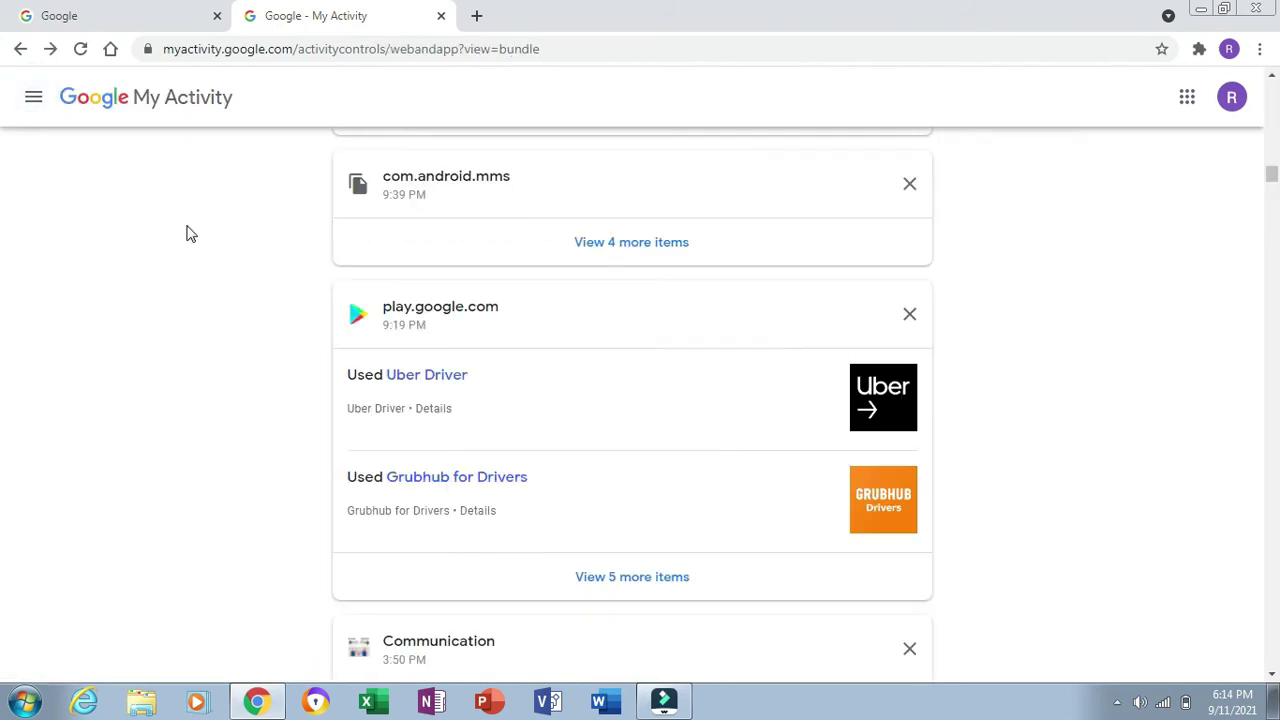
pyautogui.scroll(10, 190, 235)
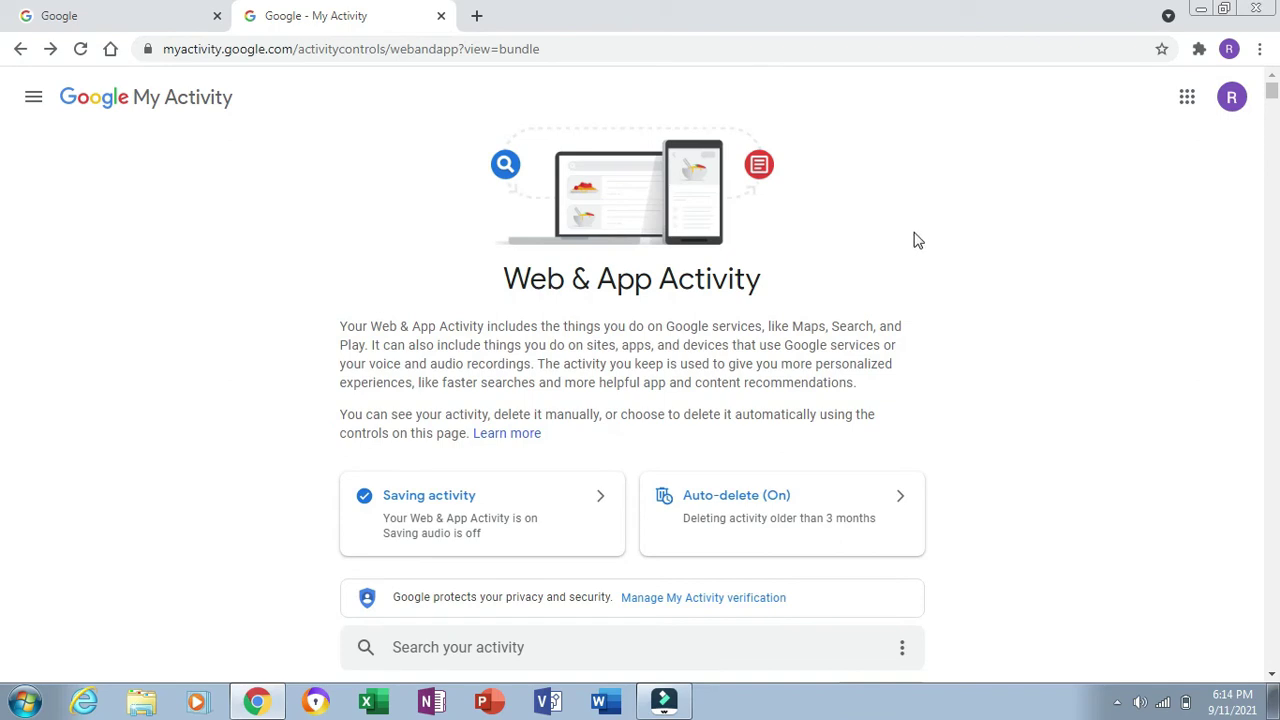
pyautogui.scroll(-20, 489, 382)
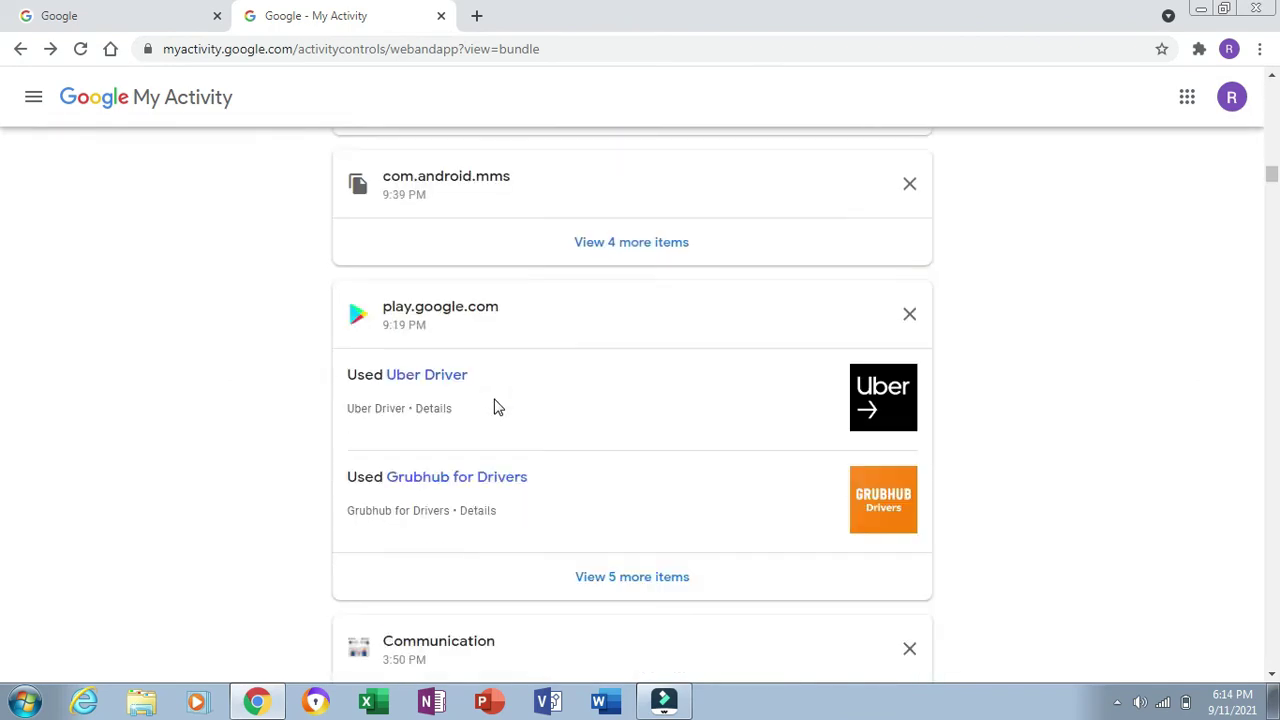
pyautogui.scroll(-5, 497, 407)
# Open the Google Account's Data & privacy page in a new tab and look through its ad, sharing and account deletion options
pyautogui.click(33, 100)
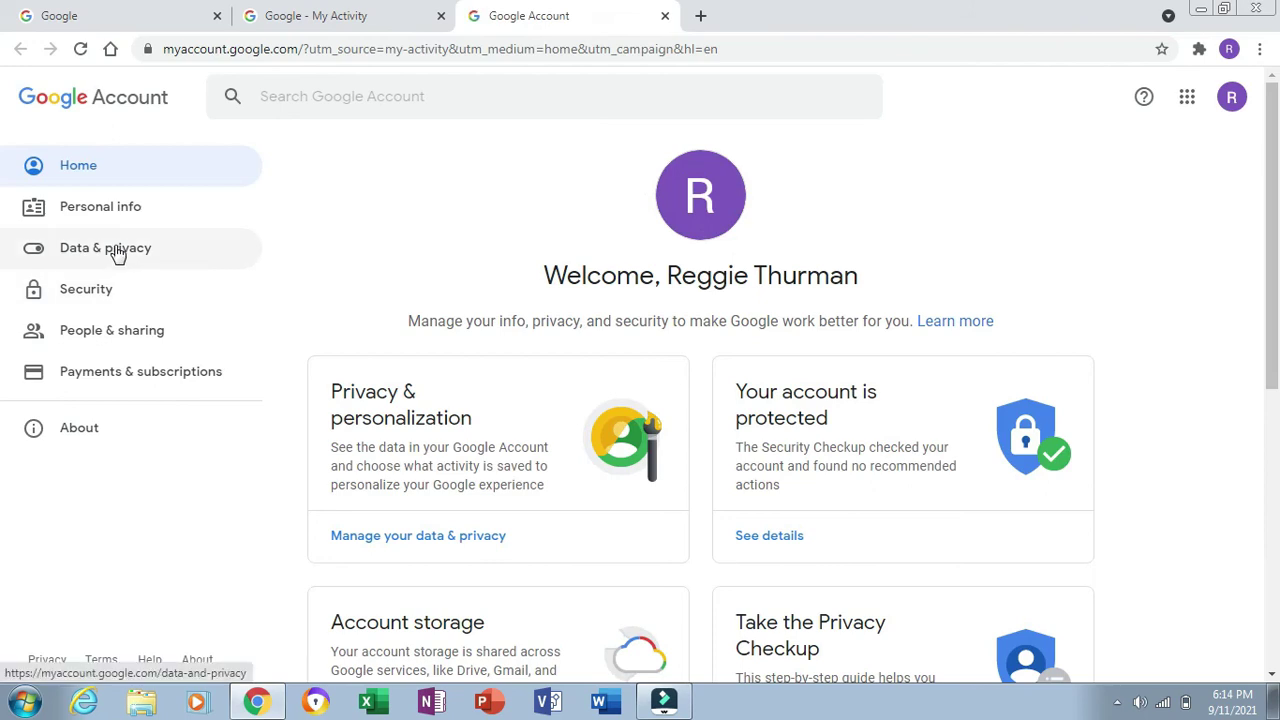
pyautogui.click(114, 250)
pyautogui.scroll(-5, 655, 325)
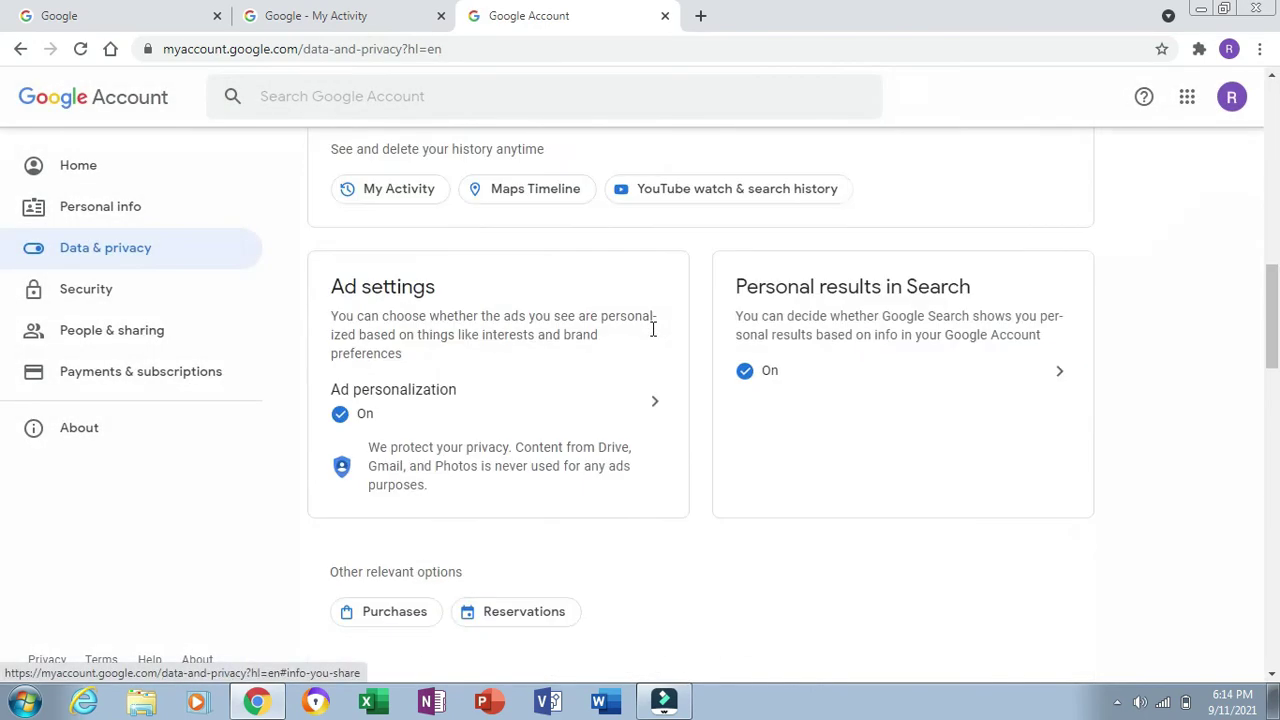
pyautogui.scroll(-10, 655, 338)
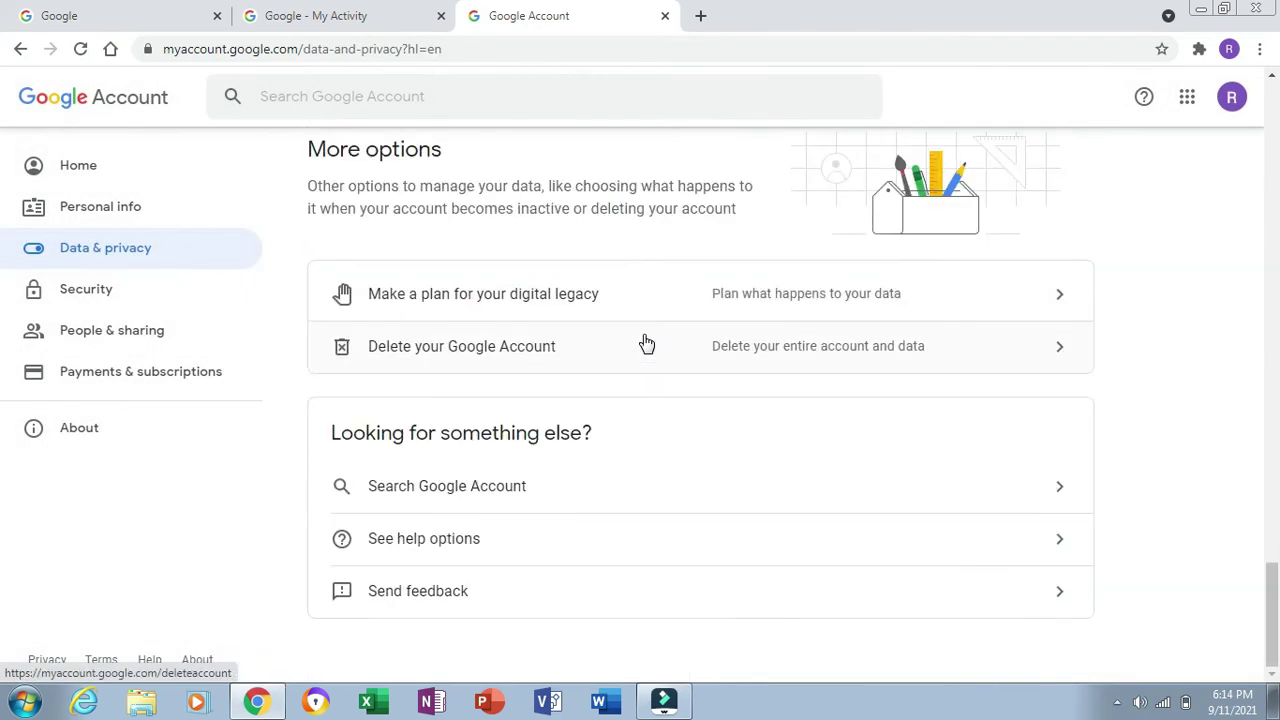
pyautogui.scroll(10, 636, 355)
pyautogui.scroll(-4, 632, 355)
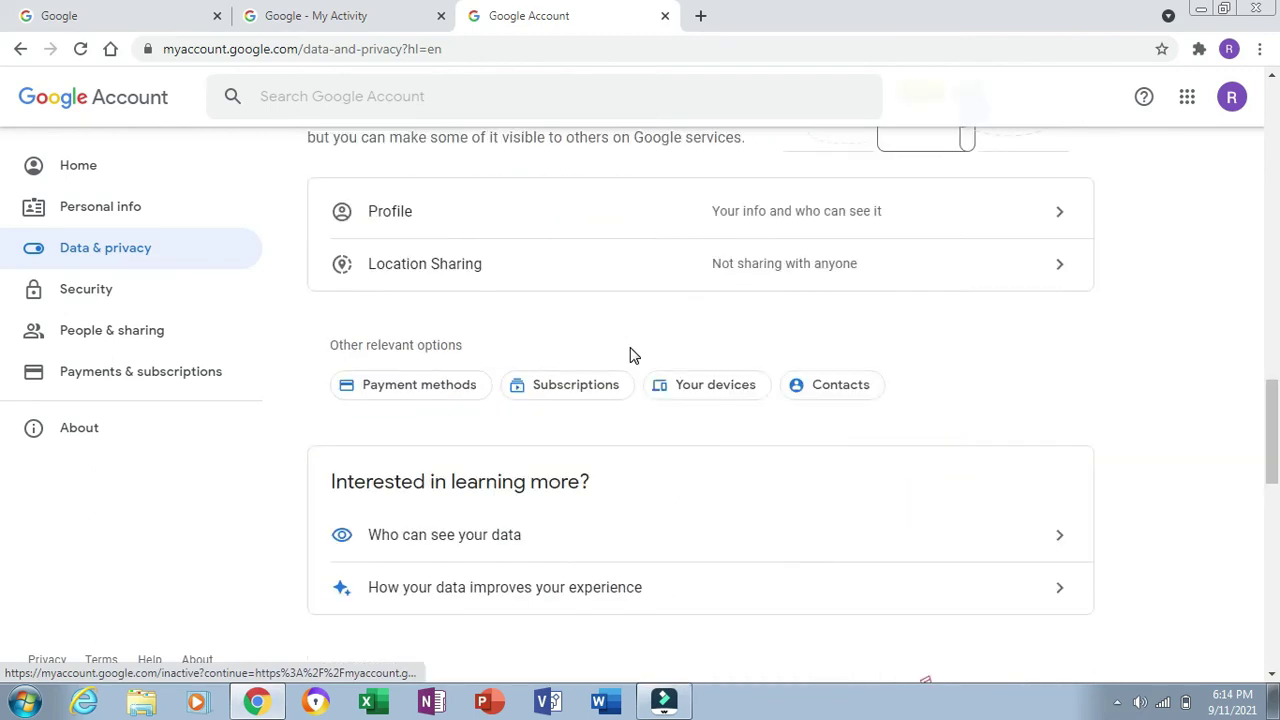
pyautogui.scroll(5, 632, 355)
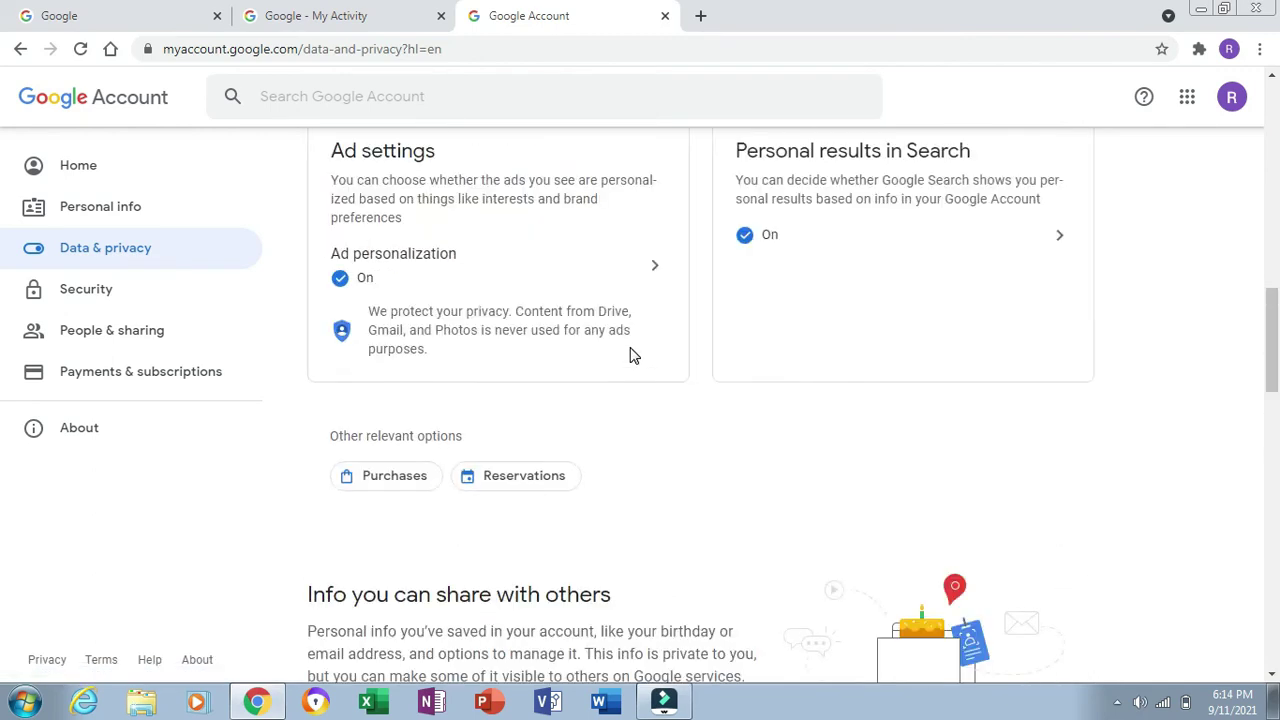
pyautogui.scroll(10, 480, 328)
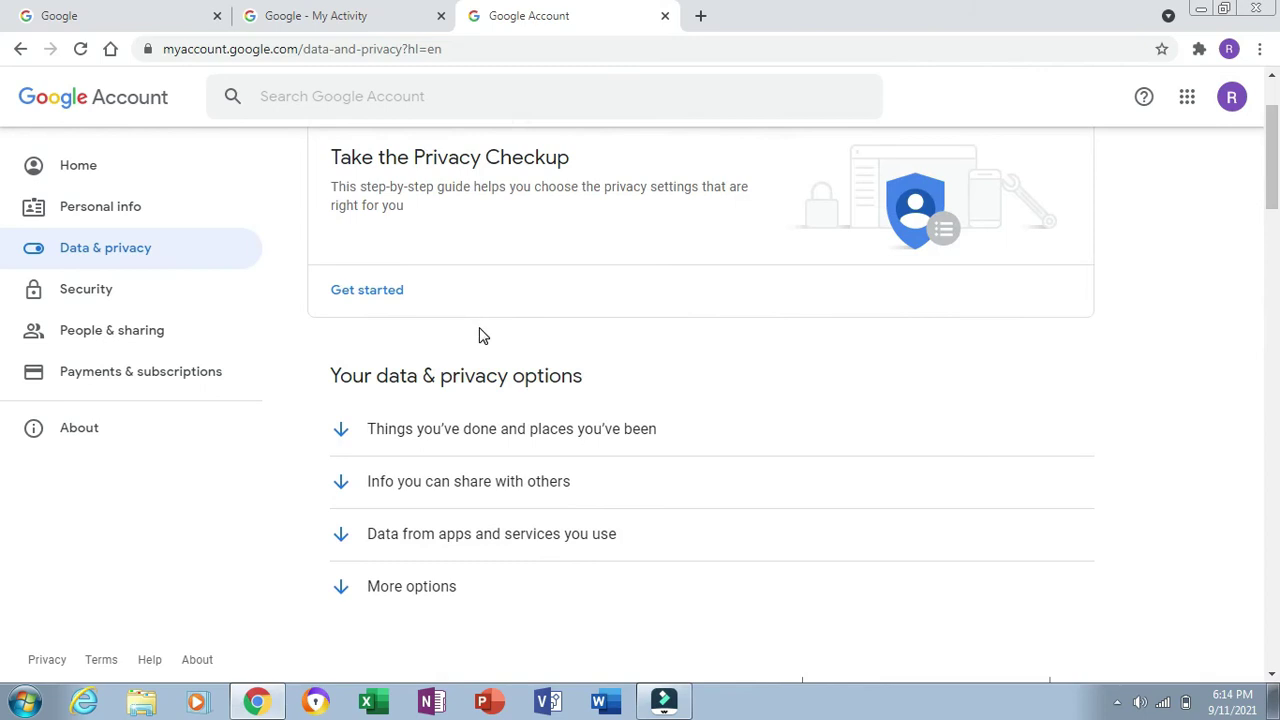
pyautogui.scroll(-10, 479, 335)
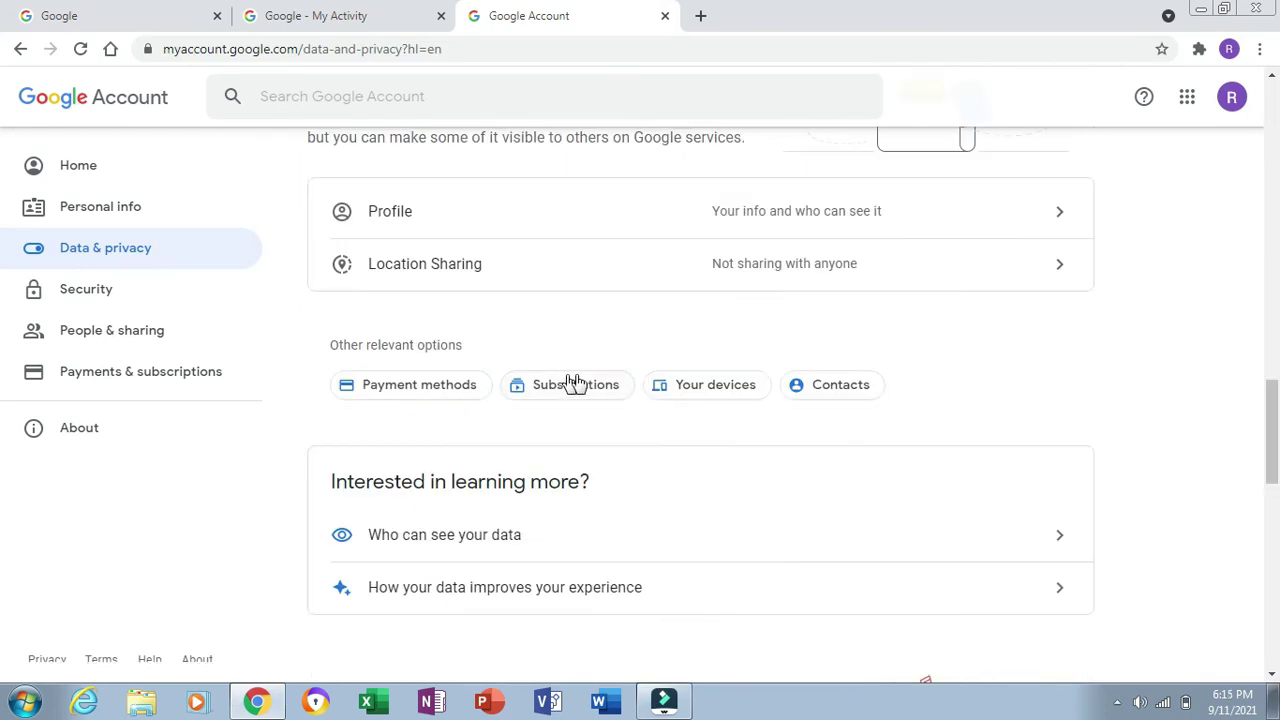
# Open the YouTube History activity controls from the History settings and view their auto-delete and manage options
pyautogui.moveTo(1275, 455); pyautogui.dragTo(1211, 277)
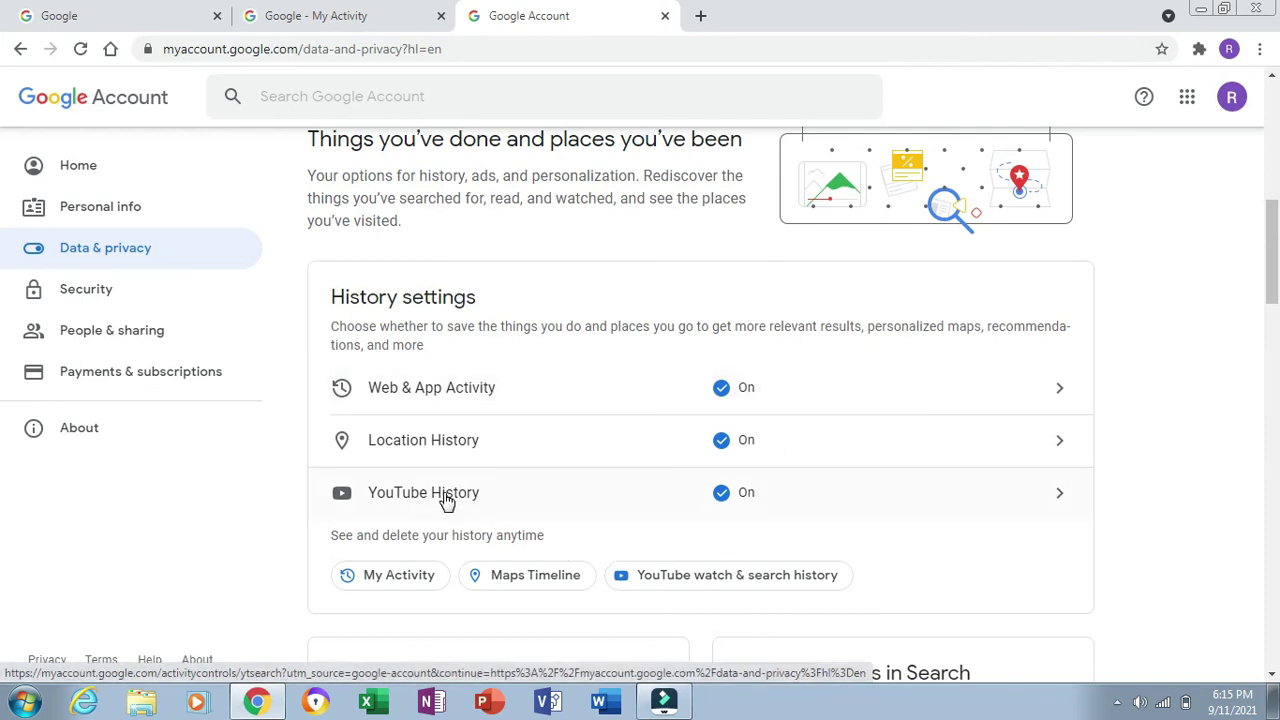
pyautogui.click(1060, 498)
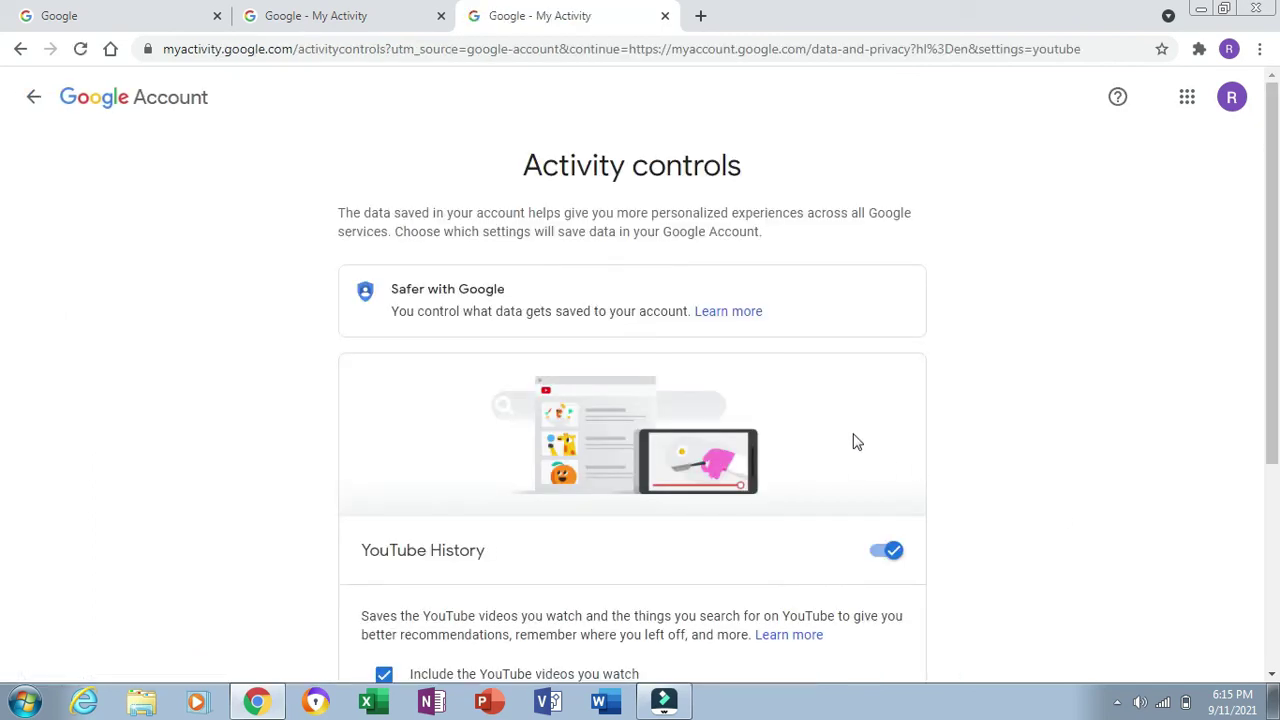
pyautogui.moveTo(1270, 395); pyautogui.dragTo(1263, 586)
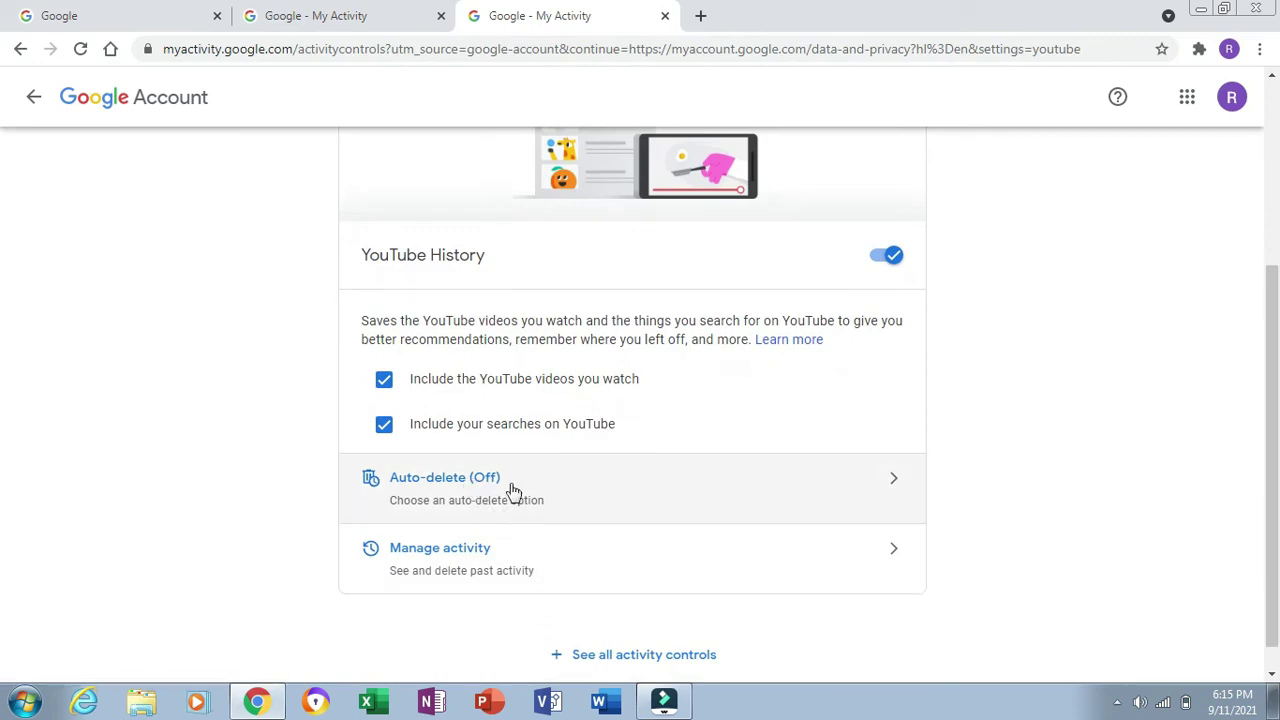
# Set YouTube History to auto-delete activity older than 3 months, confirm the preference and close the dialog
pyautogui.click(892, 483)
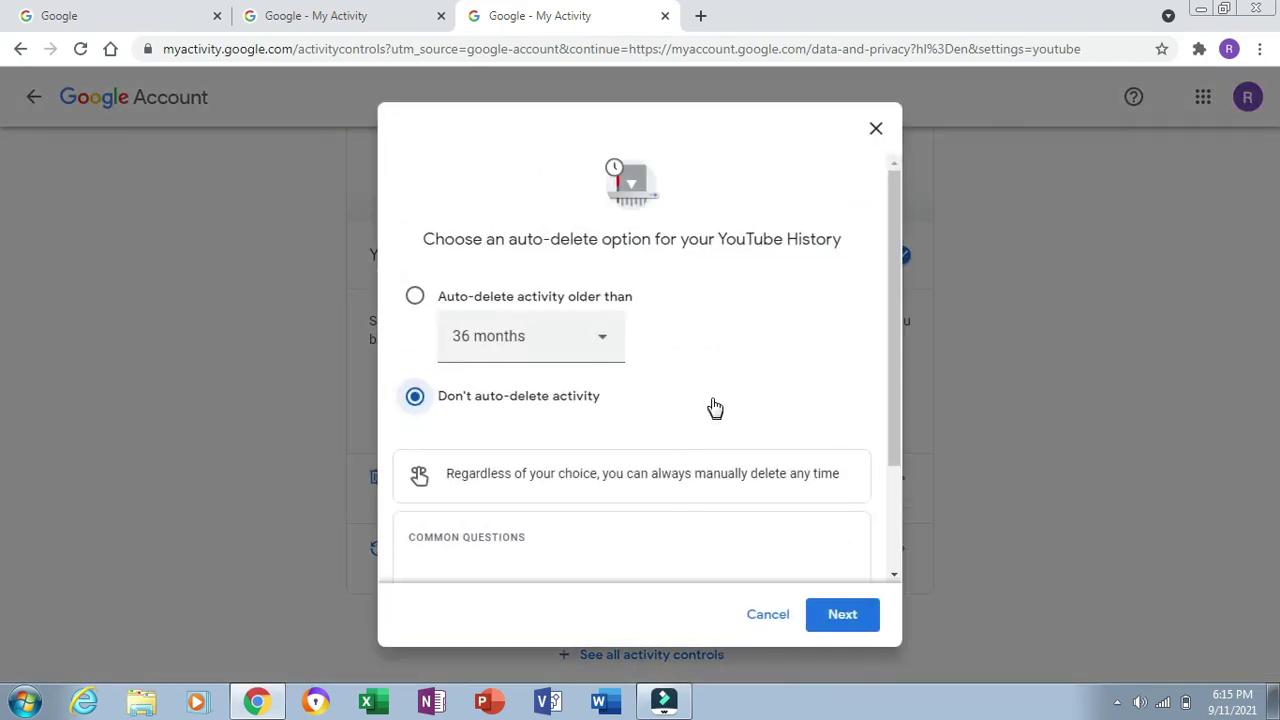
pyautogui.click(417, 298)
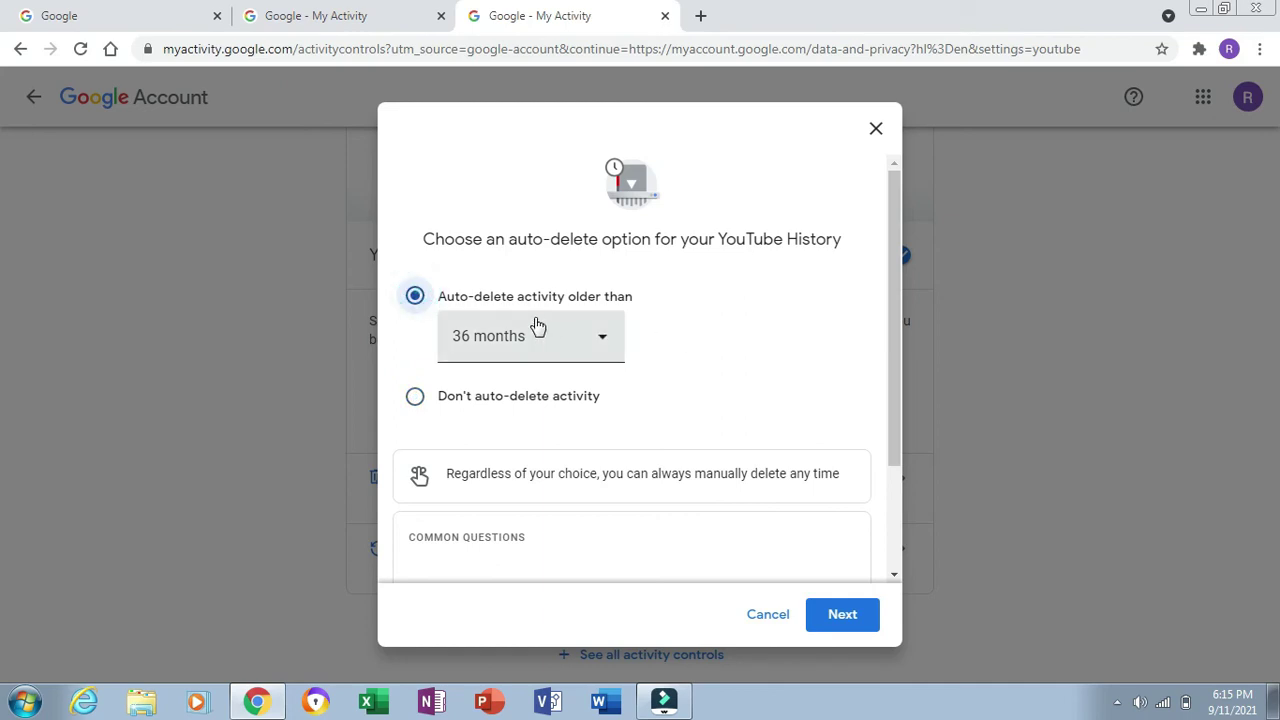
pyautogui.click(610, 343)
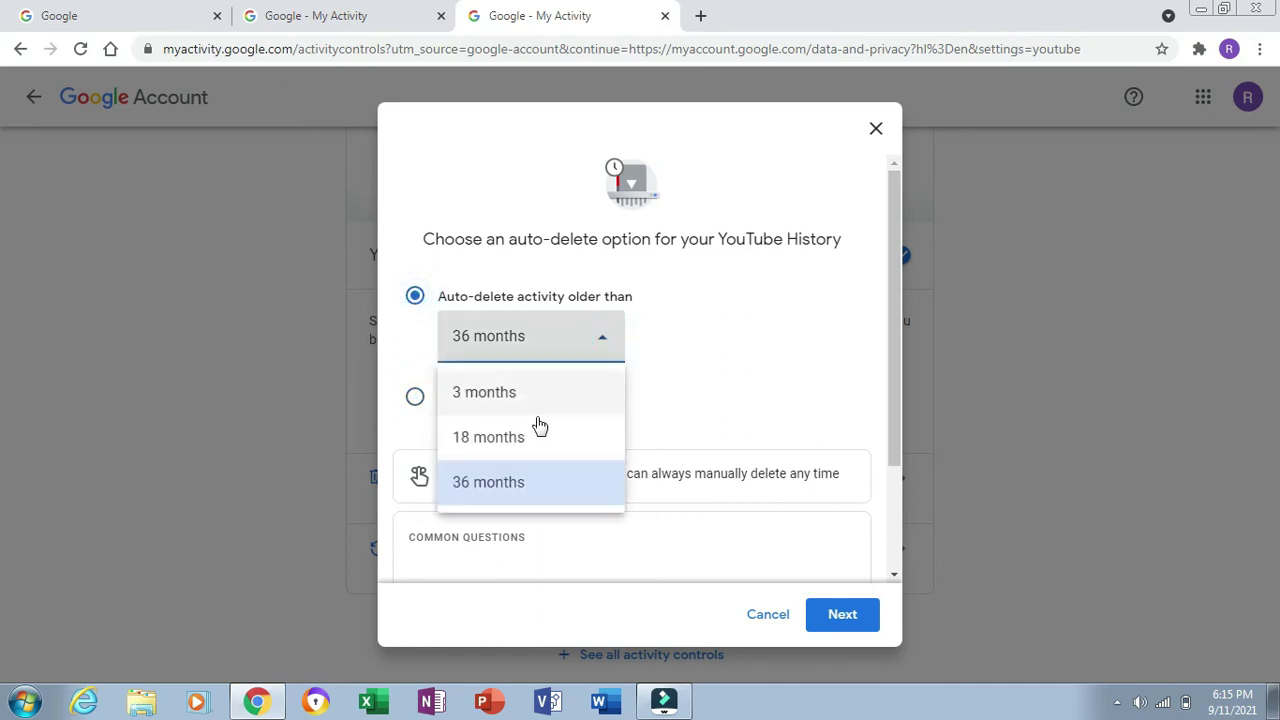
pyautogui.click(498, 392)
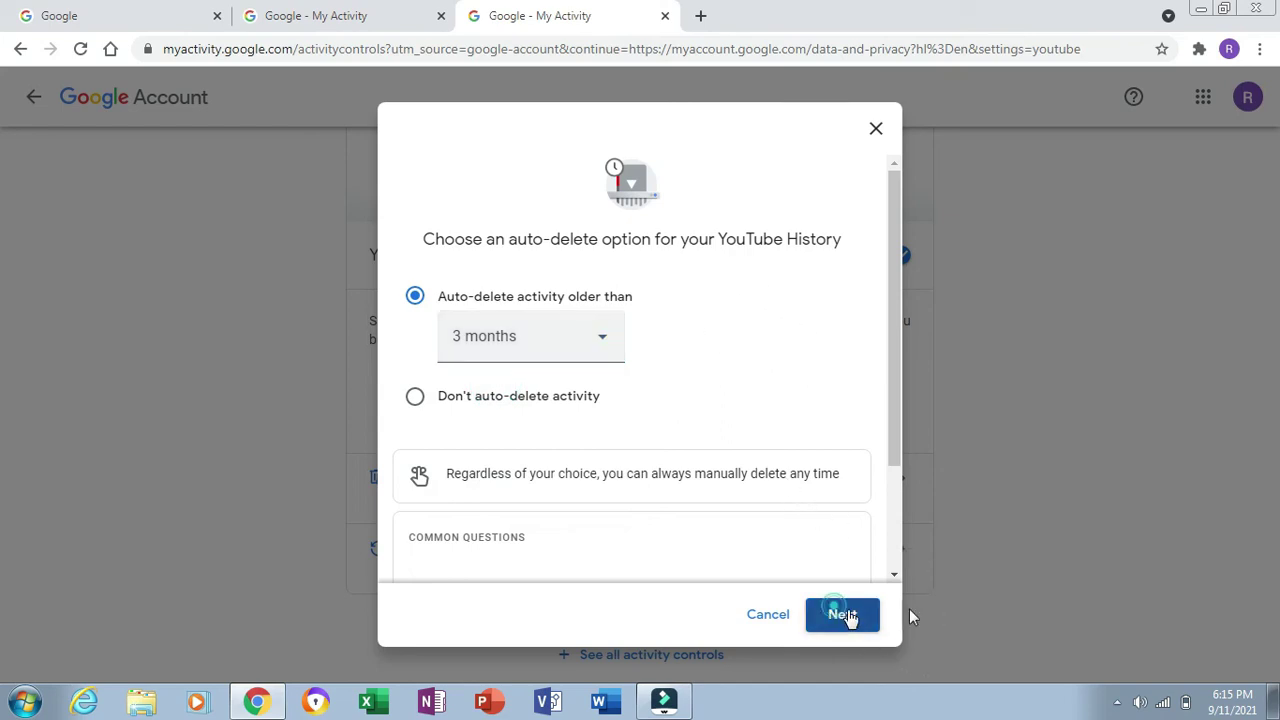
pyautogui.click(842, 614)
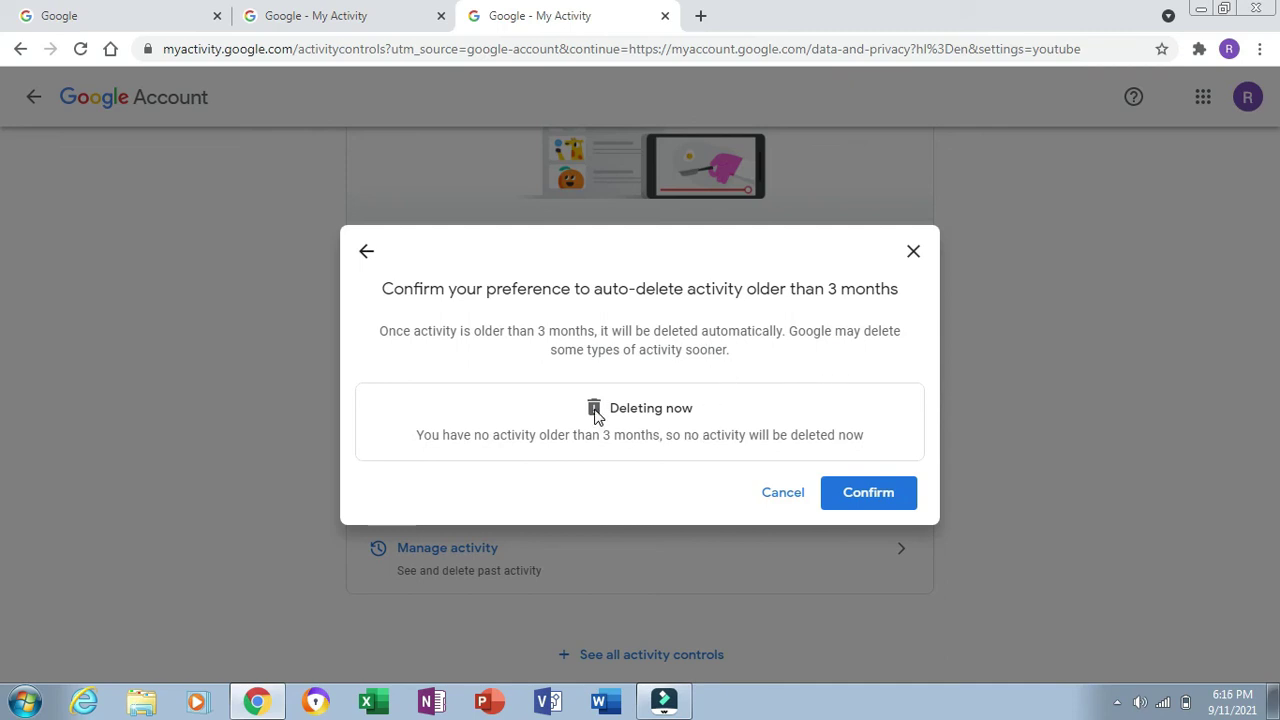
pyautogui.click(852, 504)
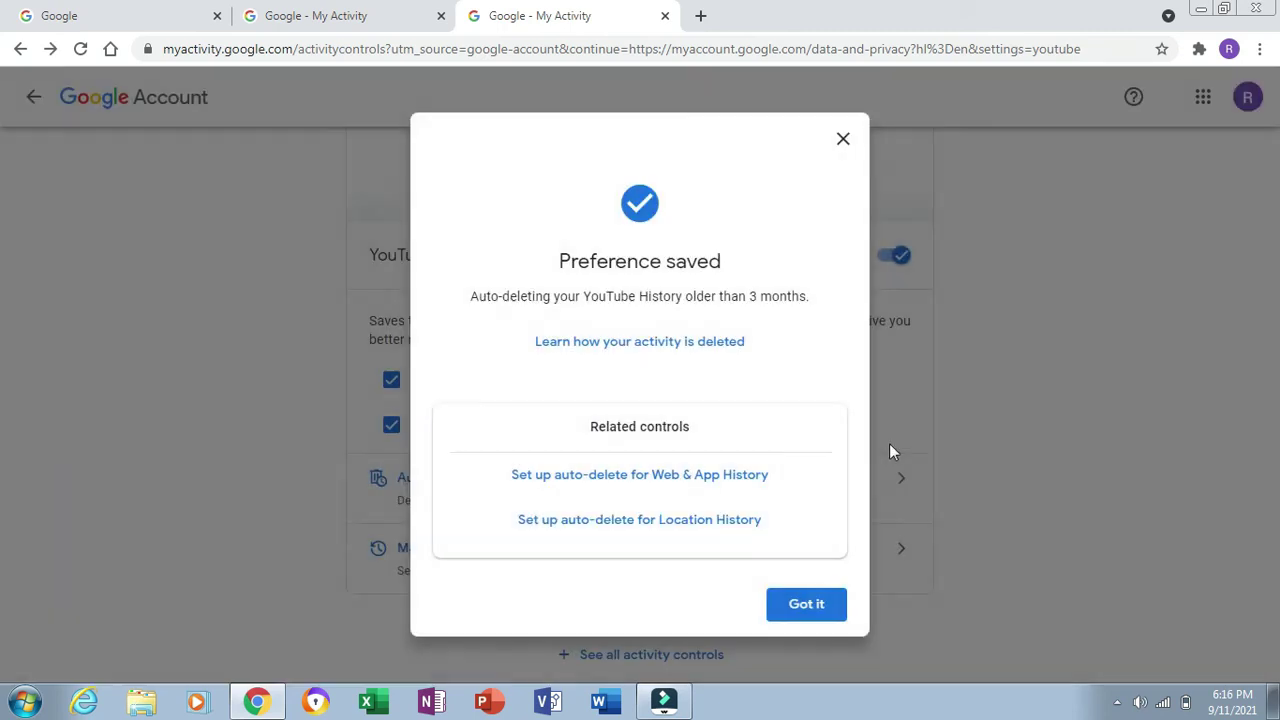
pyautogui.click(846, 142)
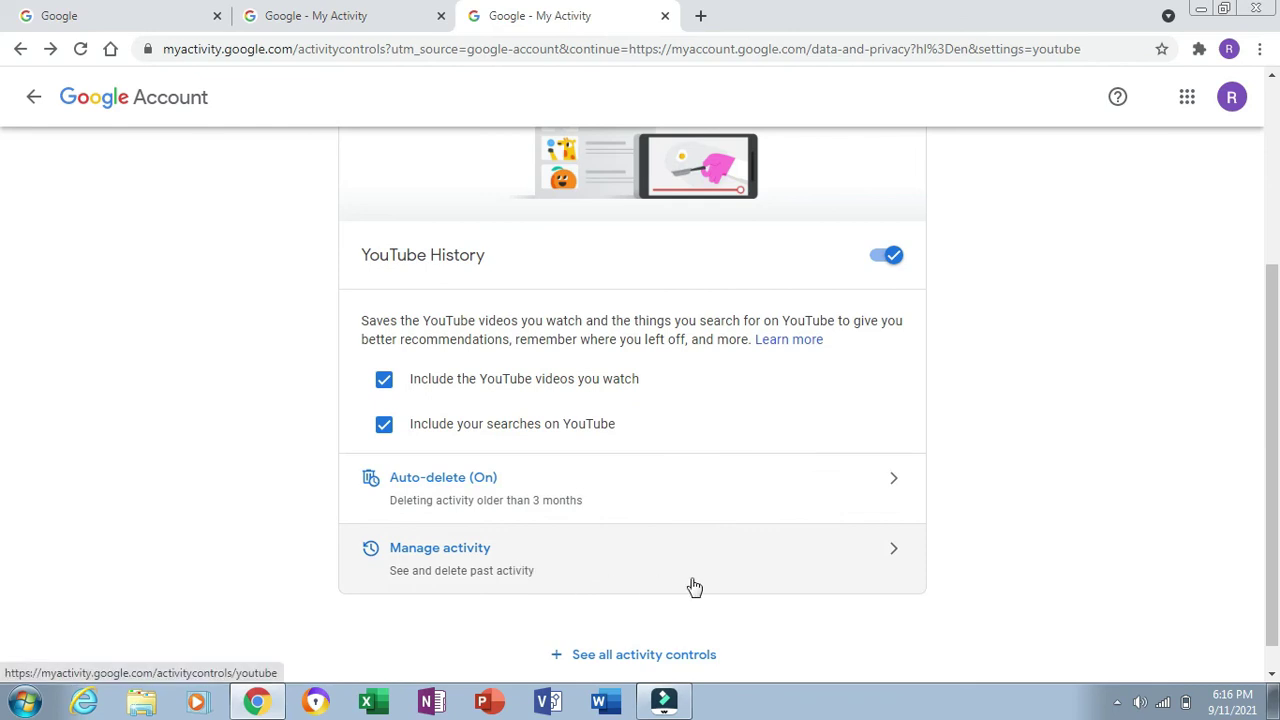
# Open the YouTube History activity management page and look through its saving, auto-delete and watched video entries
pyautogui.click(893, 557)
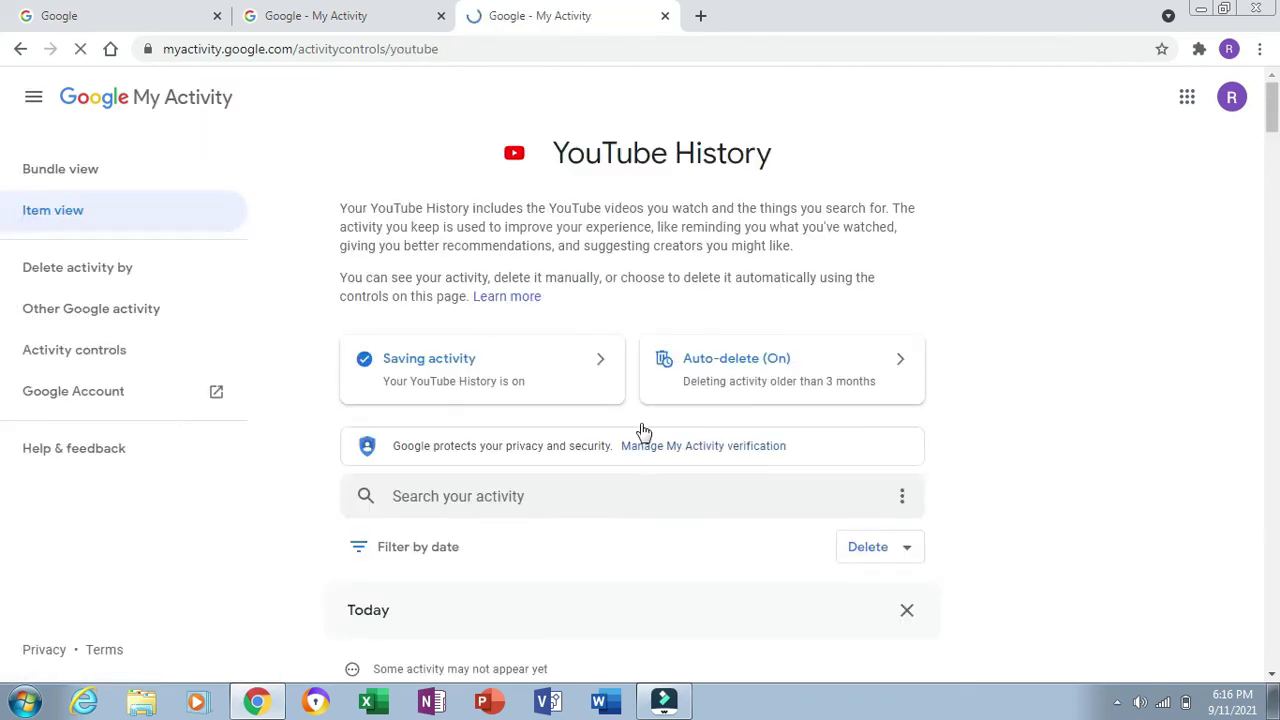
pyautogui.scroll(-5, 551, 434)
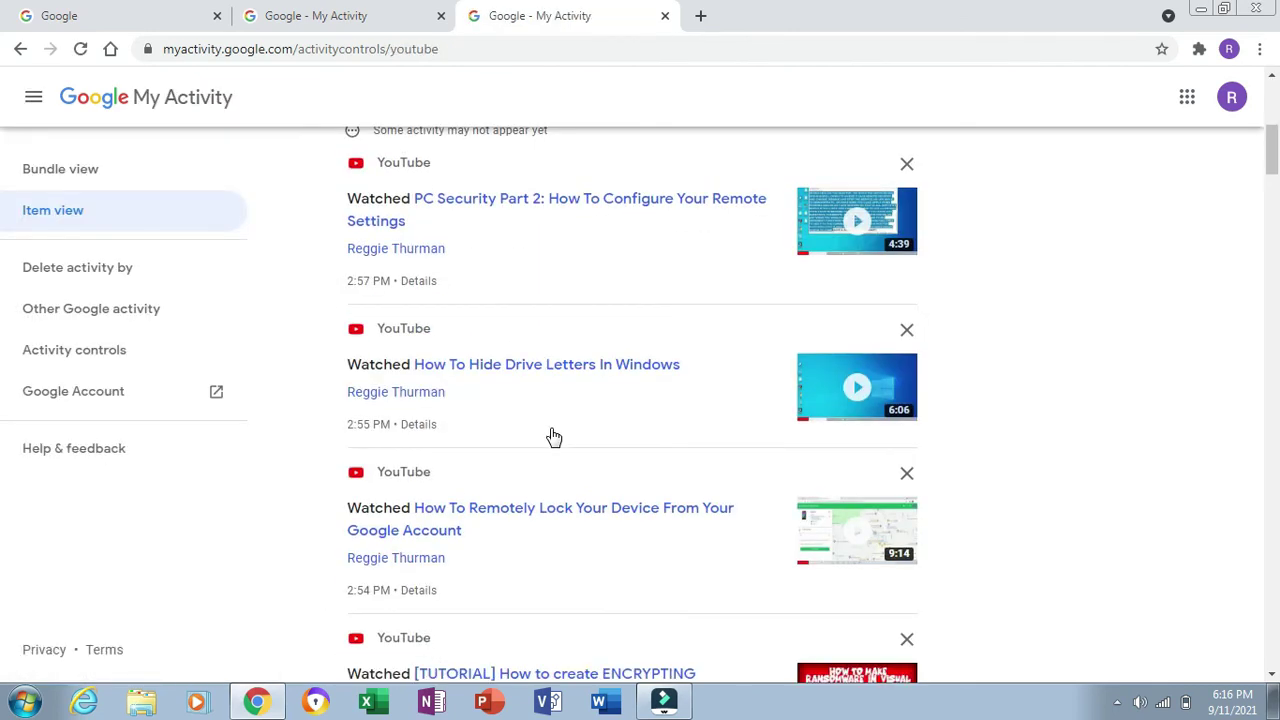
pyautogui.scroll(5, 694, 351)
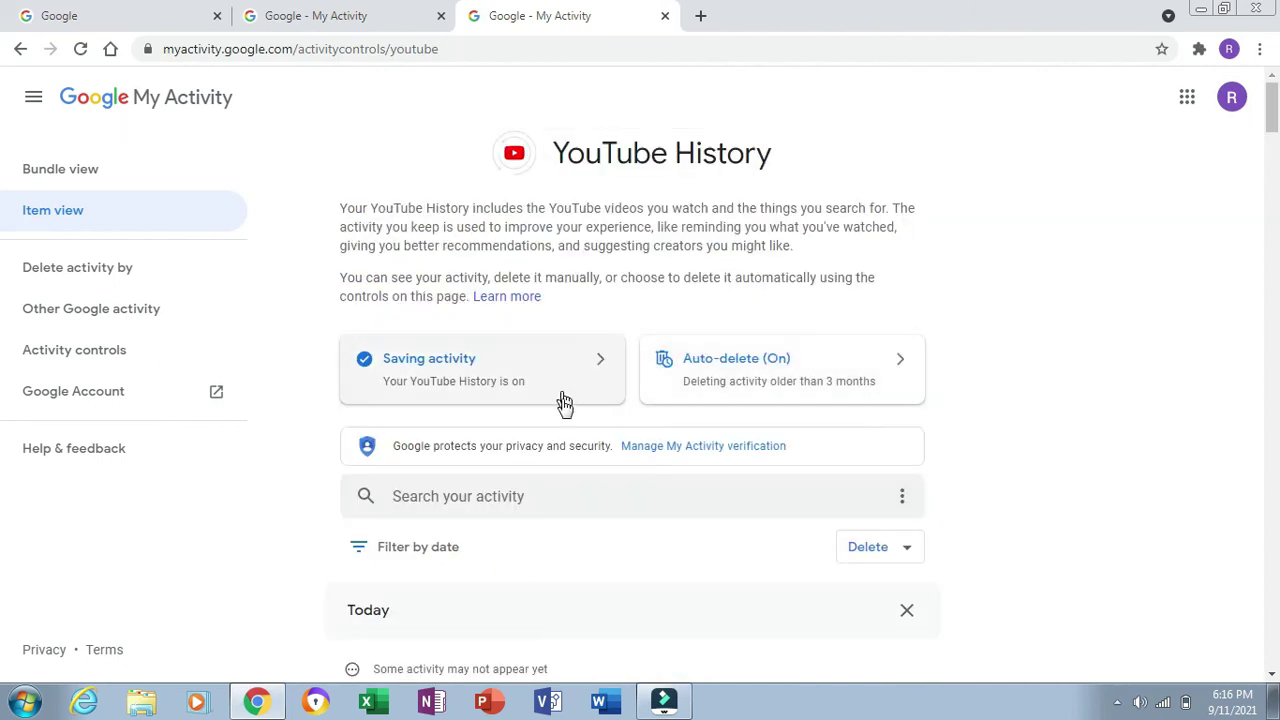
pyautogui.scroll(-5, 563, 410)
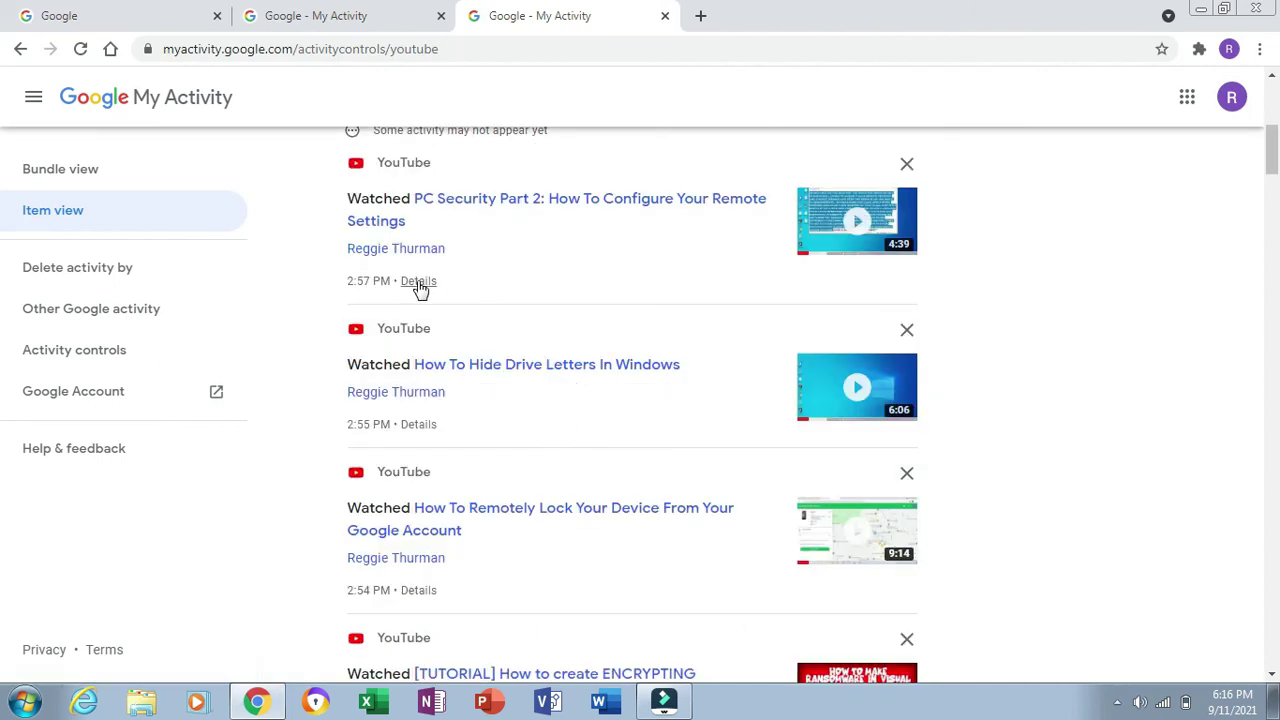
pyautogui.scroll(5, 452, 296)
pyautogui.scroll(-5, 455, 300)
# View the item details of the watched video "PC Security Part 2: How To Configure Your Remote Settings" and close them
pyautogui.click(420, 281)
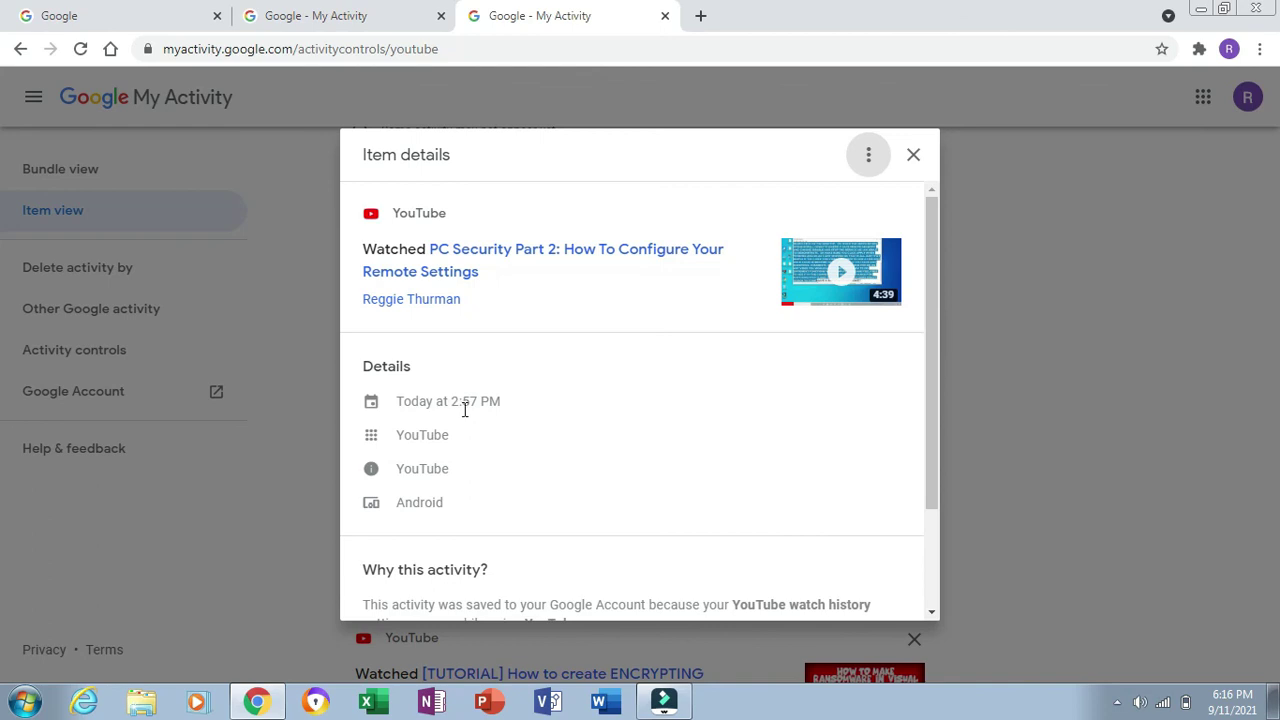
pyautogui.scroll(-2, 615, 453)
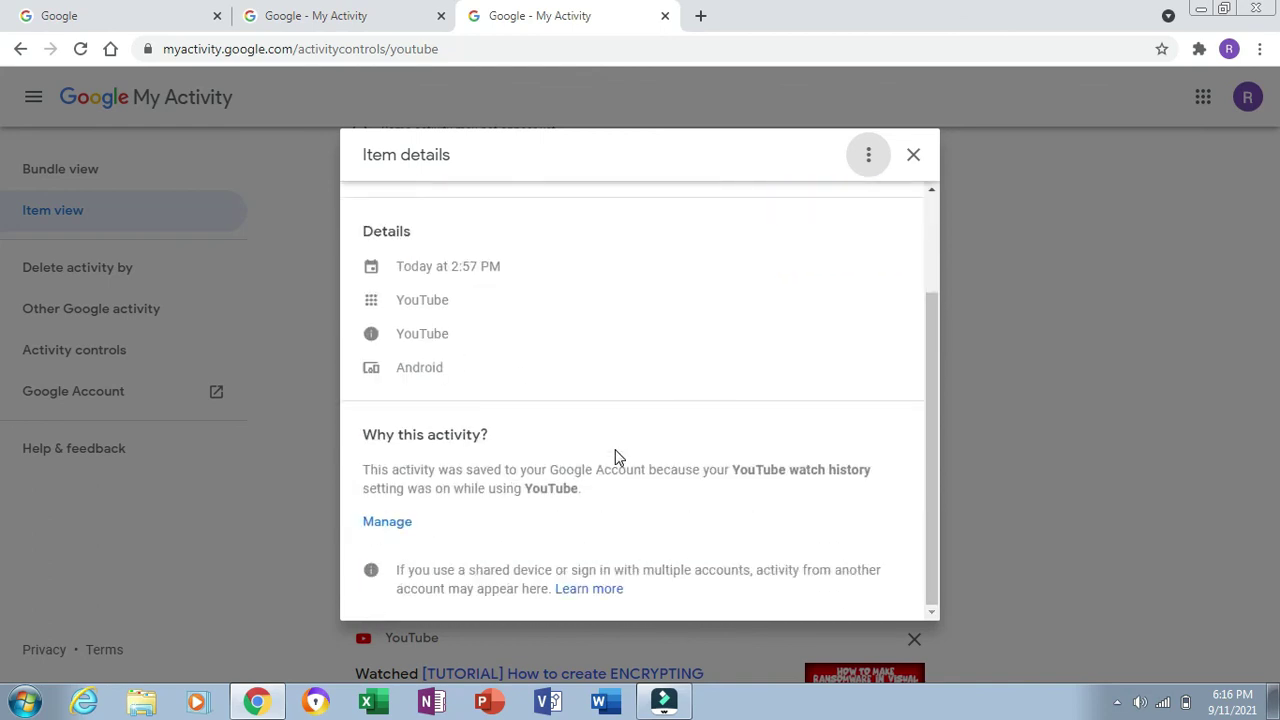
pyautogui.scroll(2, 615, 453)
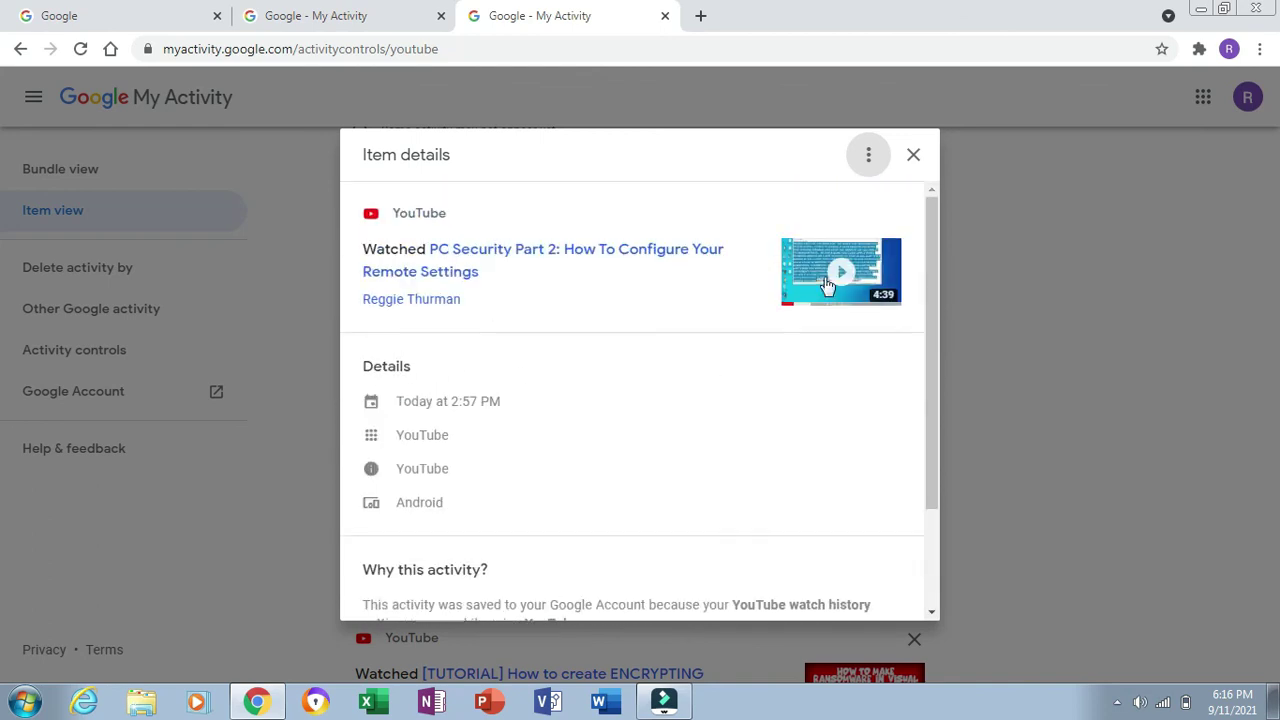
pyautogui.click(913, 156)
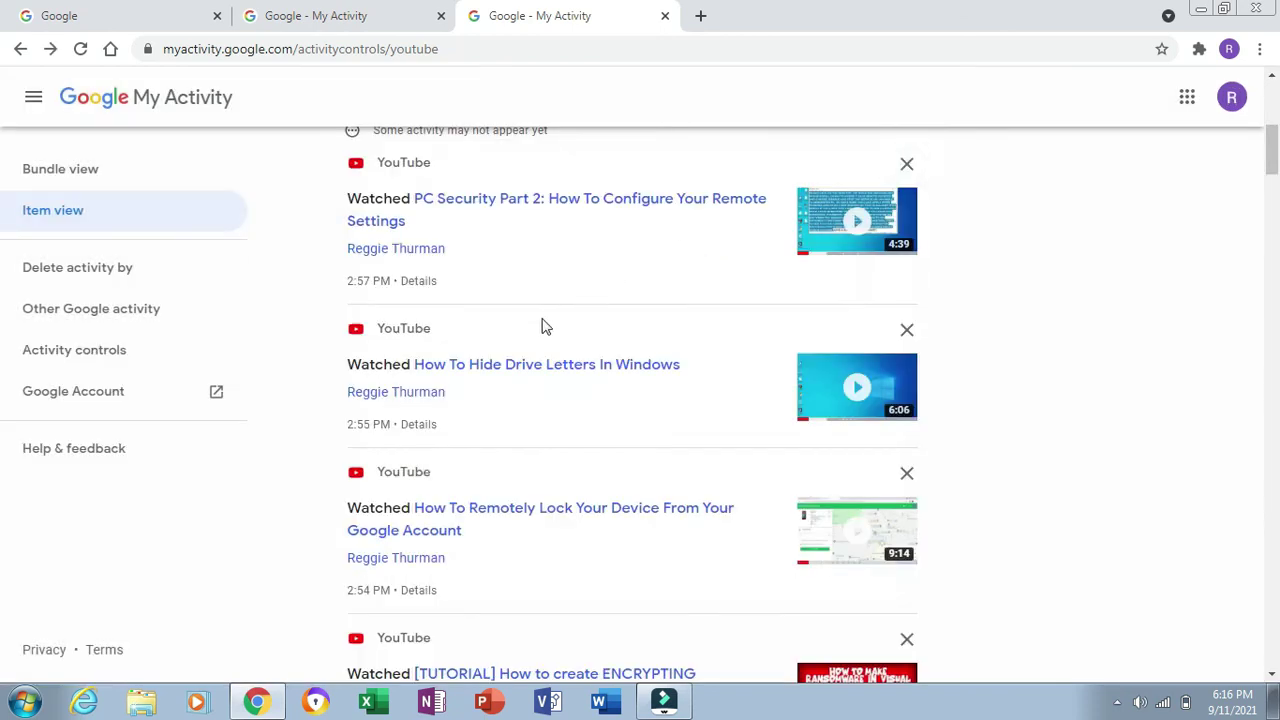
# Filter the YouTube History activity by date to the last 7 days and apply the filter
pyautogui.scroll(5, 489, 362)
pyautogui.scroll(-5, 487, 360)
pyautogui.scroll(5, 486, 363)
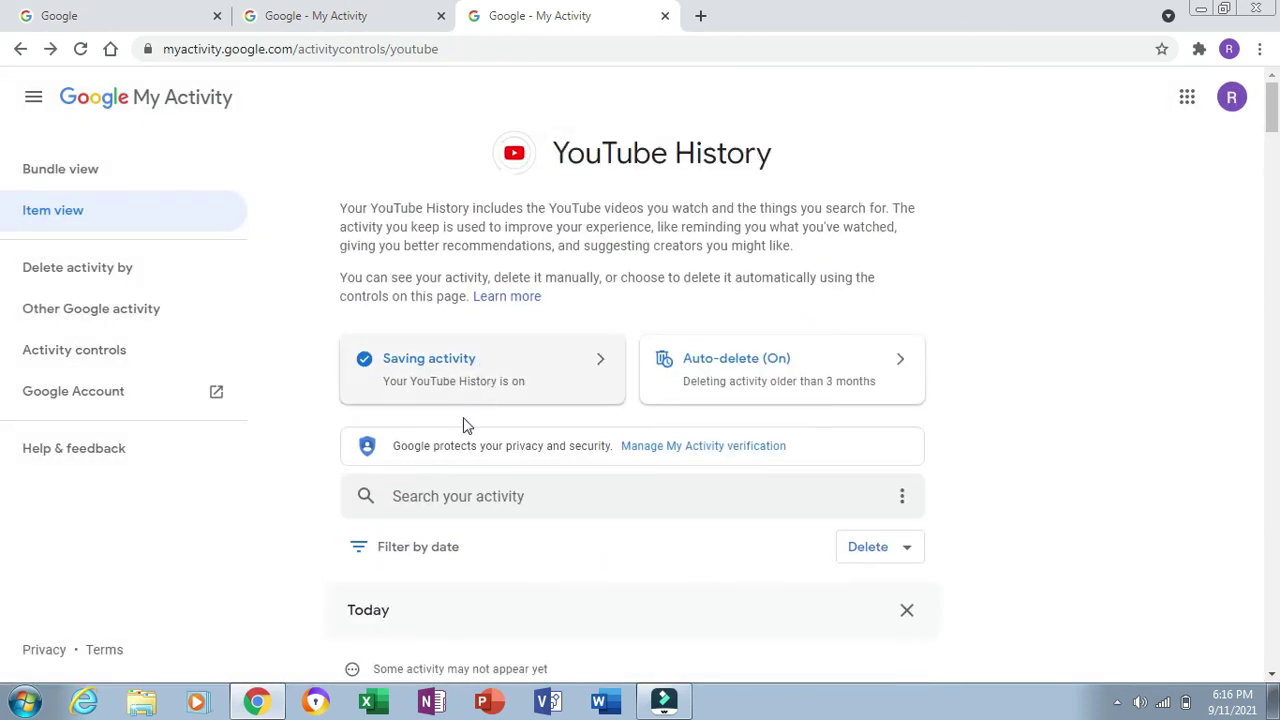
pyautogui.click(358, 548)
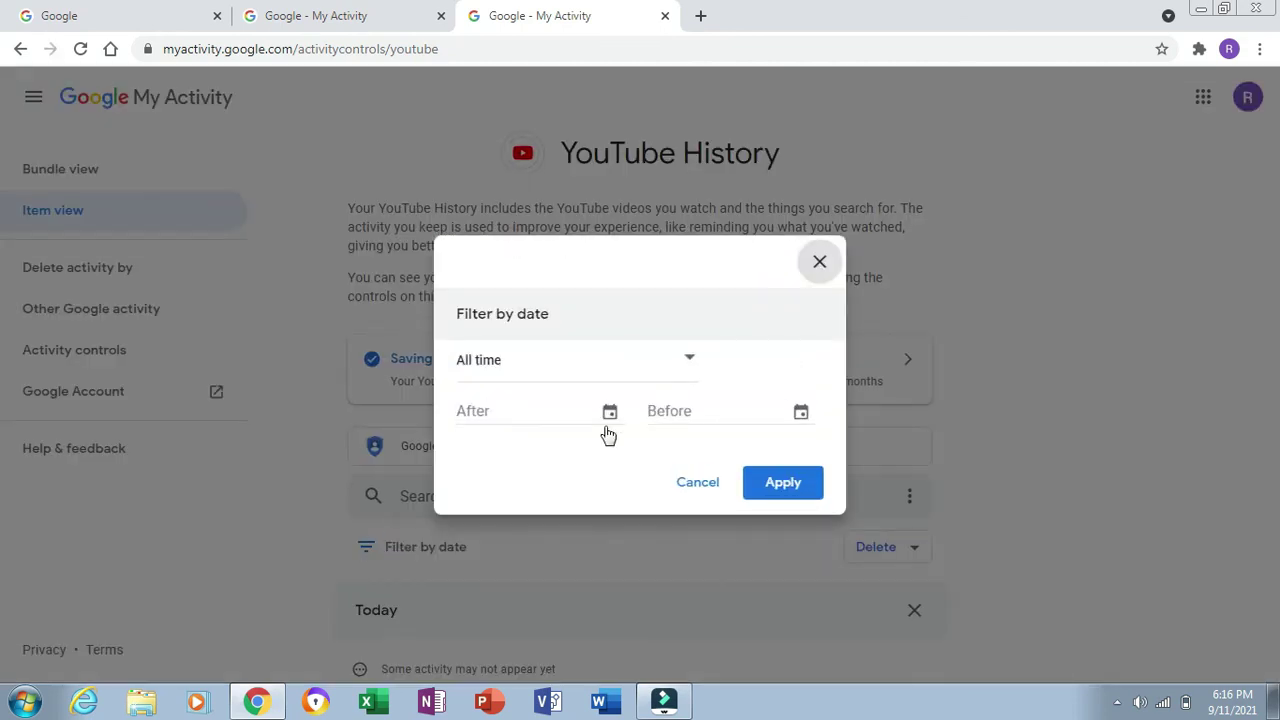
pyautogui.click(690, 362)
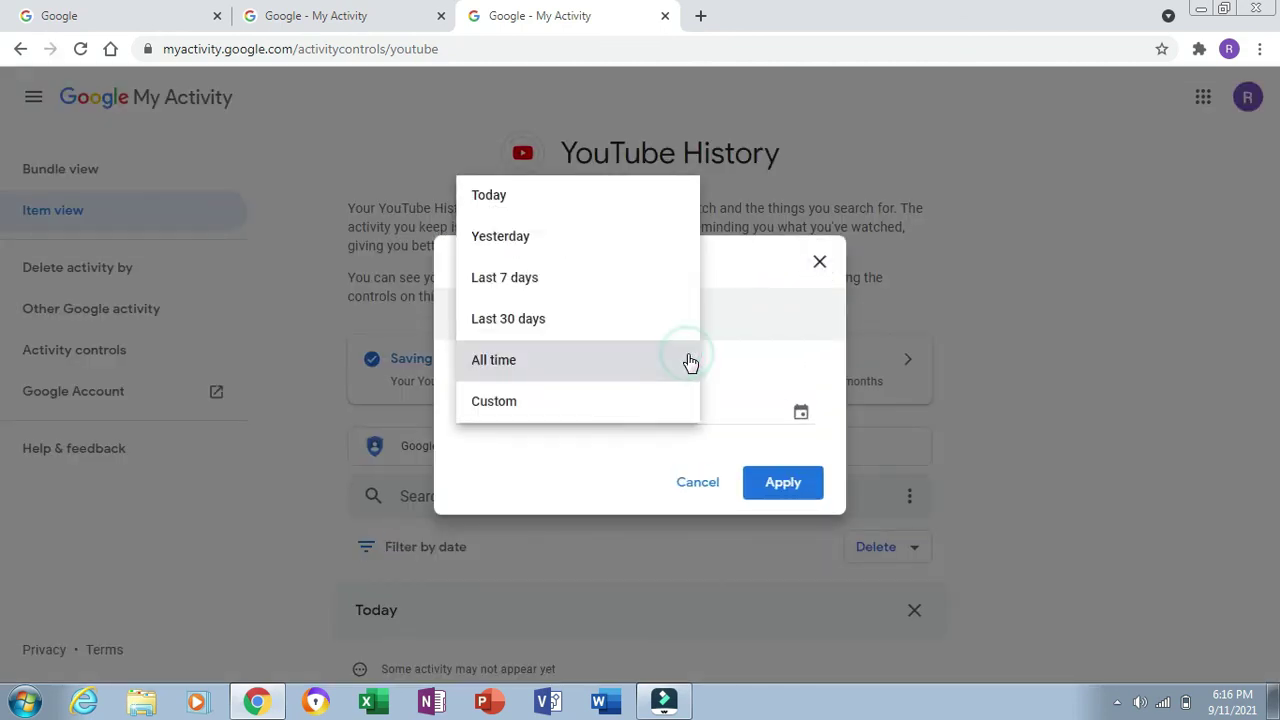
pyautogui.click(529, 279)
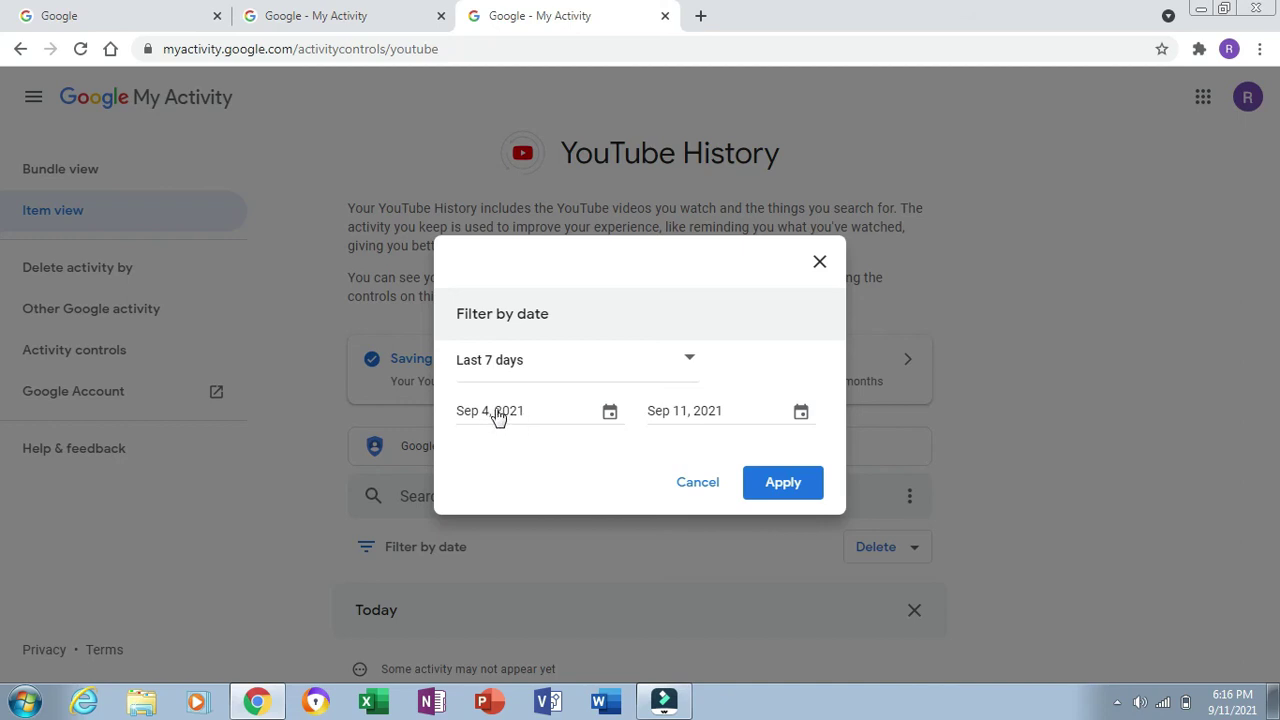
pyautogui.click(785, 486)
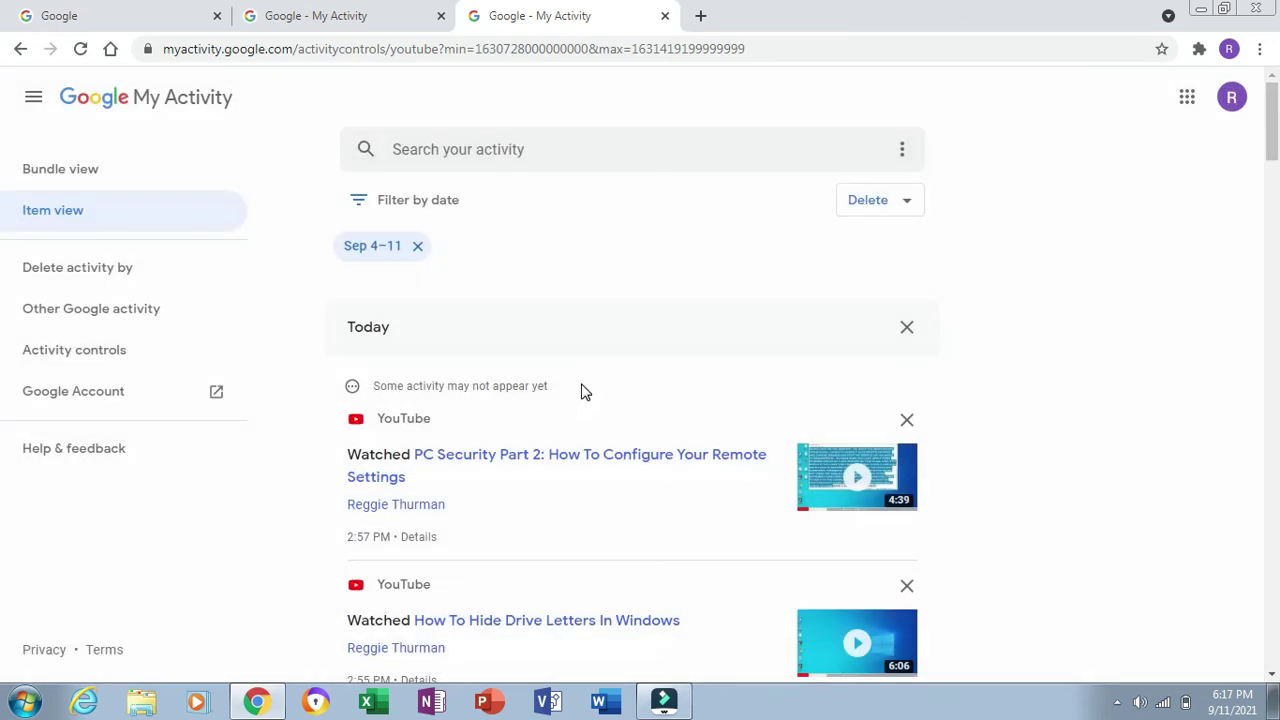
# Look through the date-filtered YouTube activity down to the oldest entry, return to its beginning and minimize the browser window
pyautogui.scroll(-10, 517, 423)
pyautogui.scroll(-5, 517, 423)
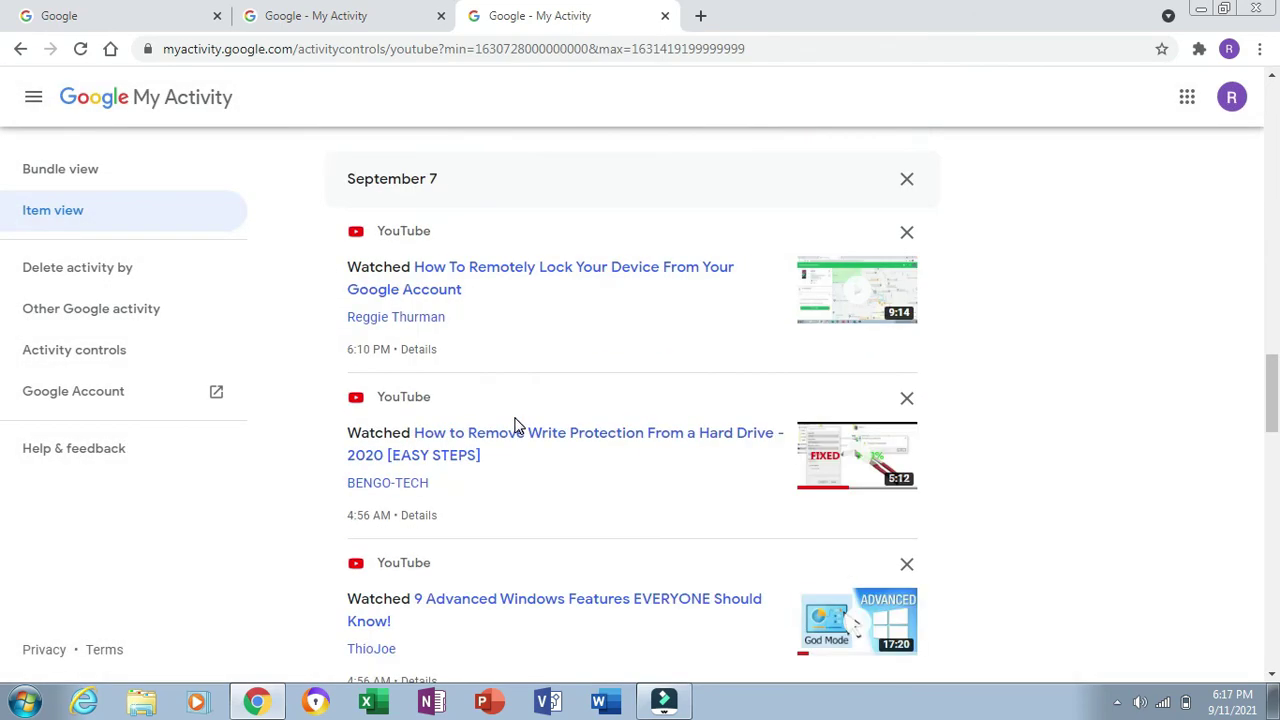
pyautogui.scroll(-10, 517, 424)
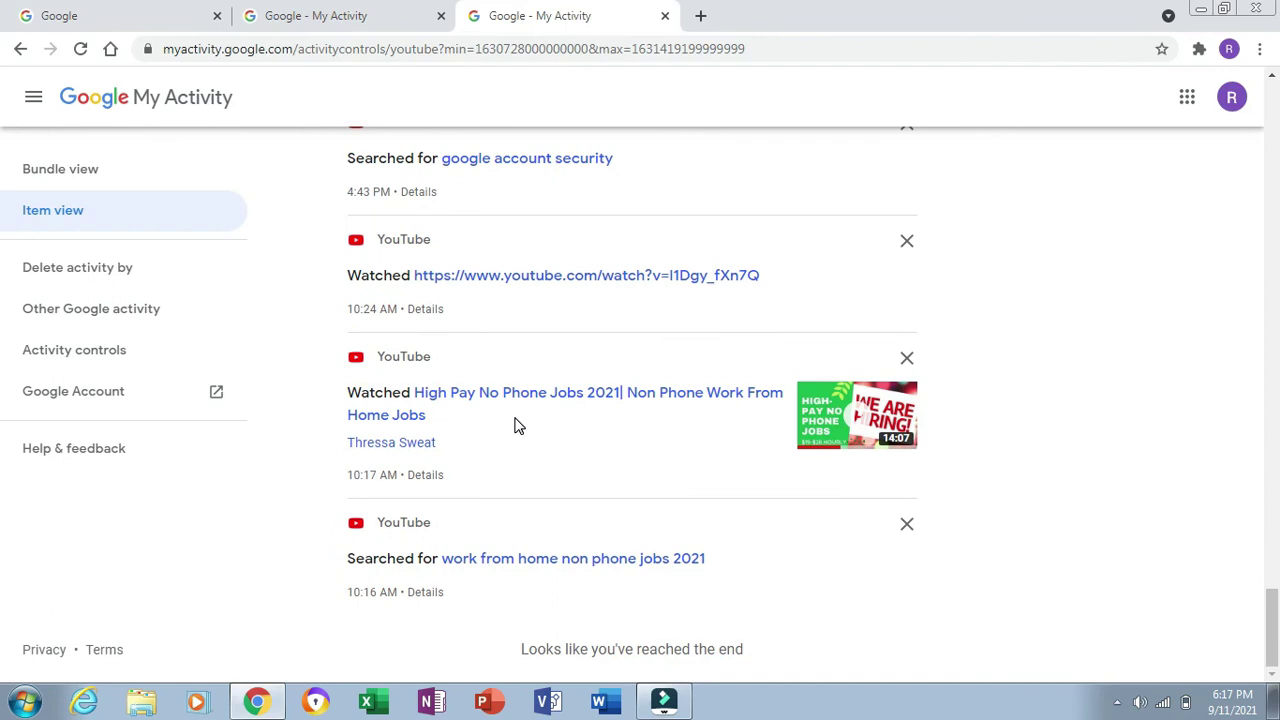
pyautogui.scroll(20, 517, 423)
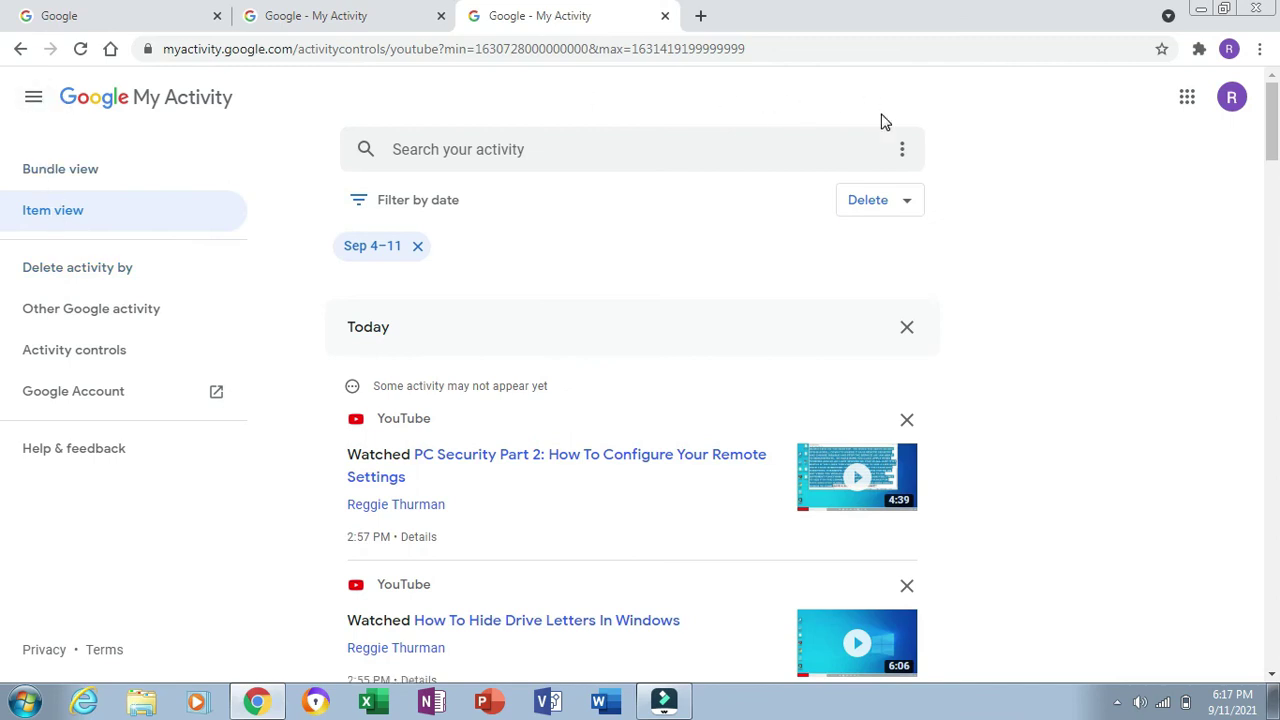
pyautogui.click(1201, 10)
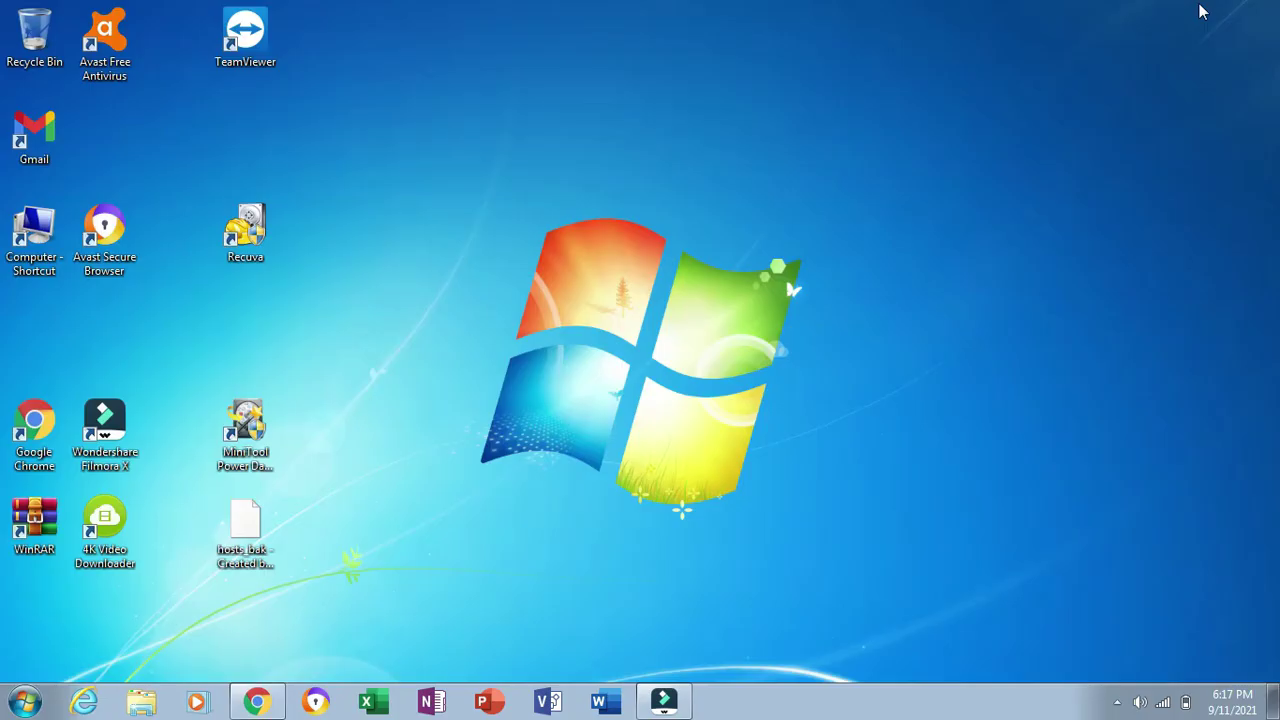